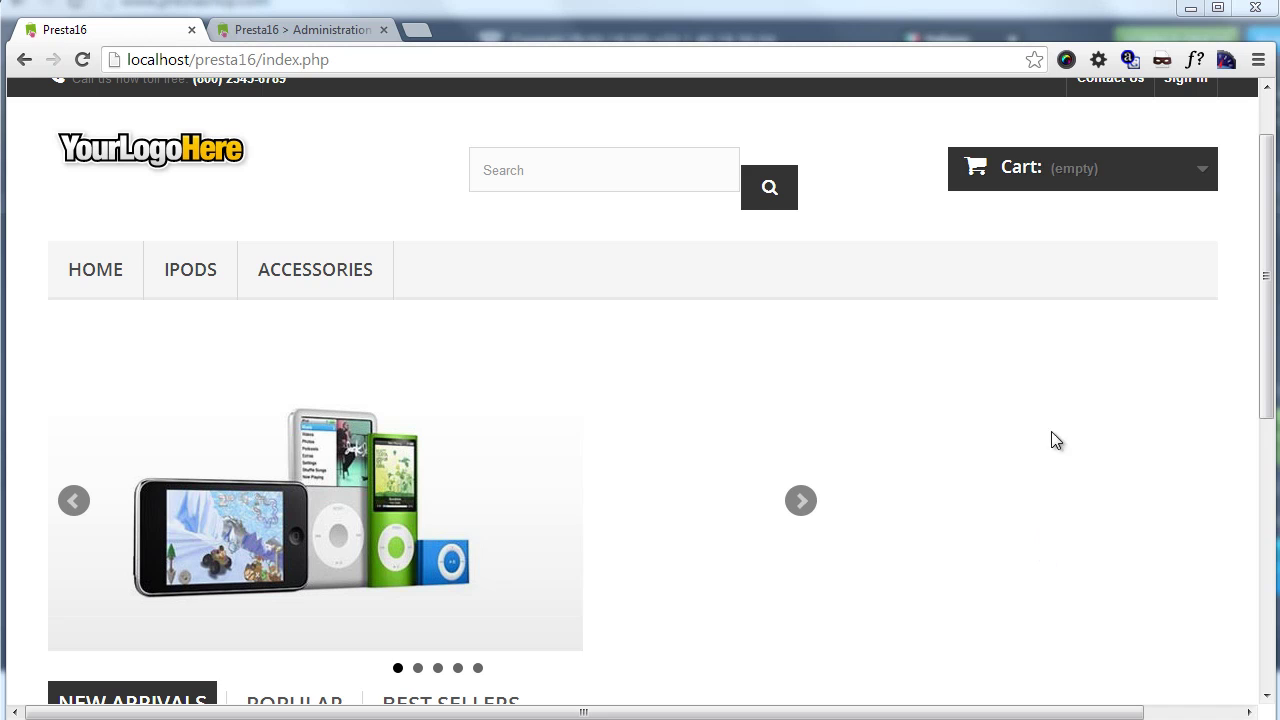
# Examine the store's home page from the header banner and cart down to the footer.
pyautogui.scroll(2, 1024, 253)
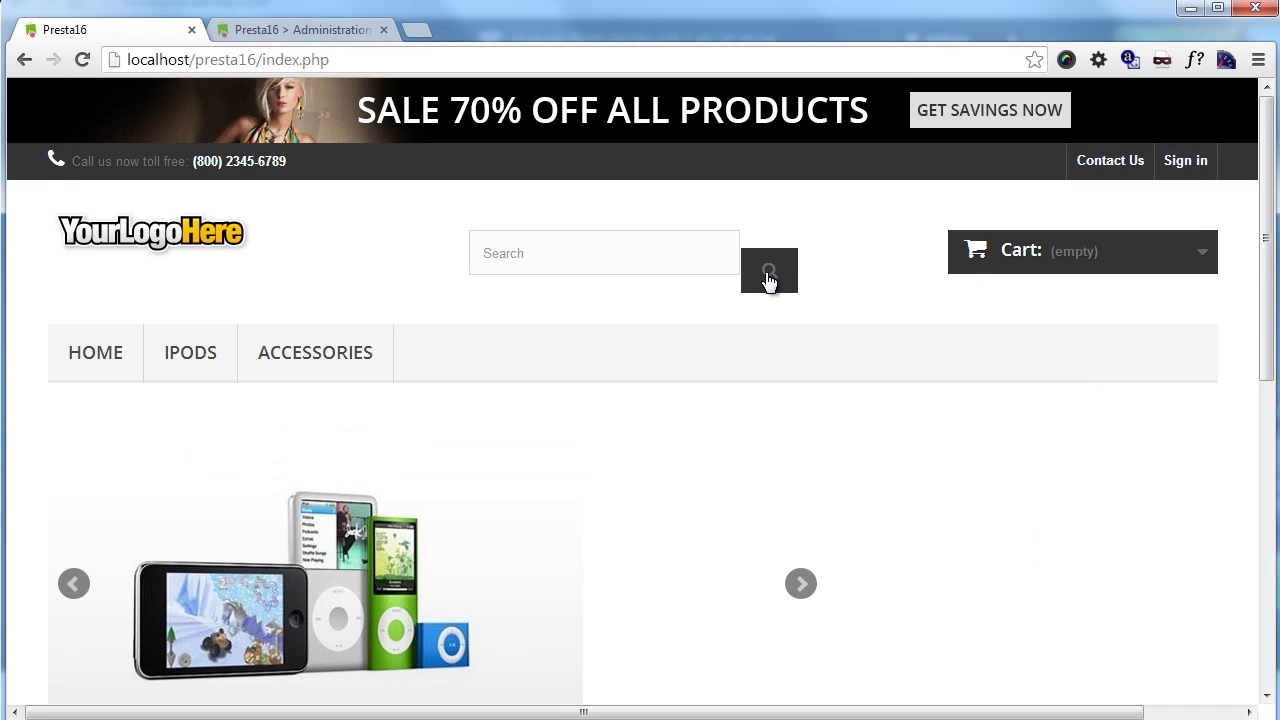
pyautogui.moveTo(1060, 249)
pyautogui.scroll(-6, 893, 258)
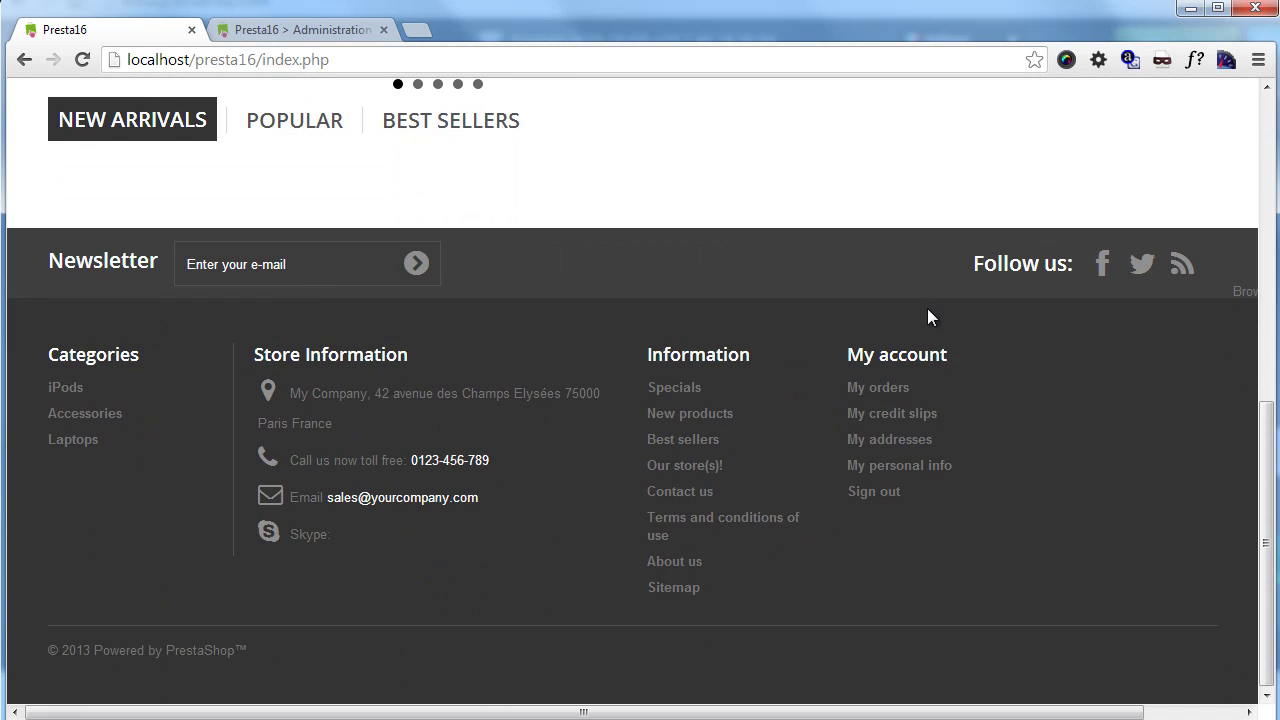
pyautogui.scroll(4, 927, 308)
pyautogui.scroll(3, 927, 309)
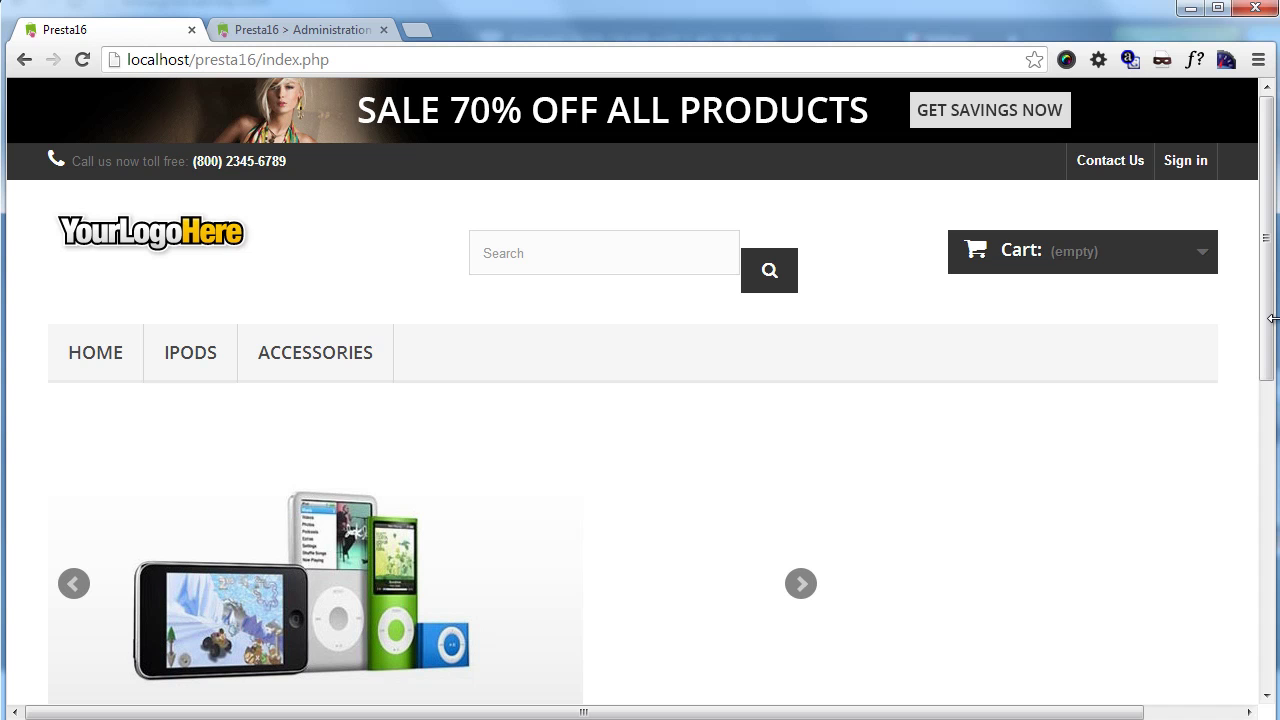
pyautogui.moveTo(1272, 318); pyautogui.dragTo(1273, 400)
pyautogui.scroll(-8, 724, 406)
pyautogui.scroll(8, 920, 407)
pyautogui.scroll(-10, 409, 361)
pyautogui.scroll(10, 409, 361)
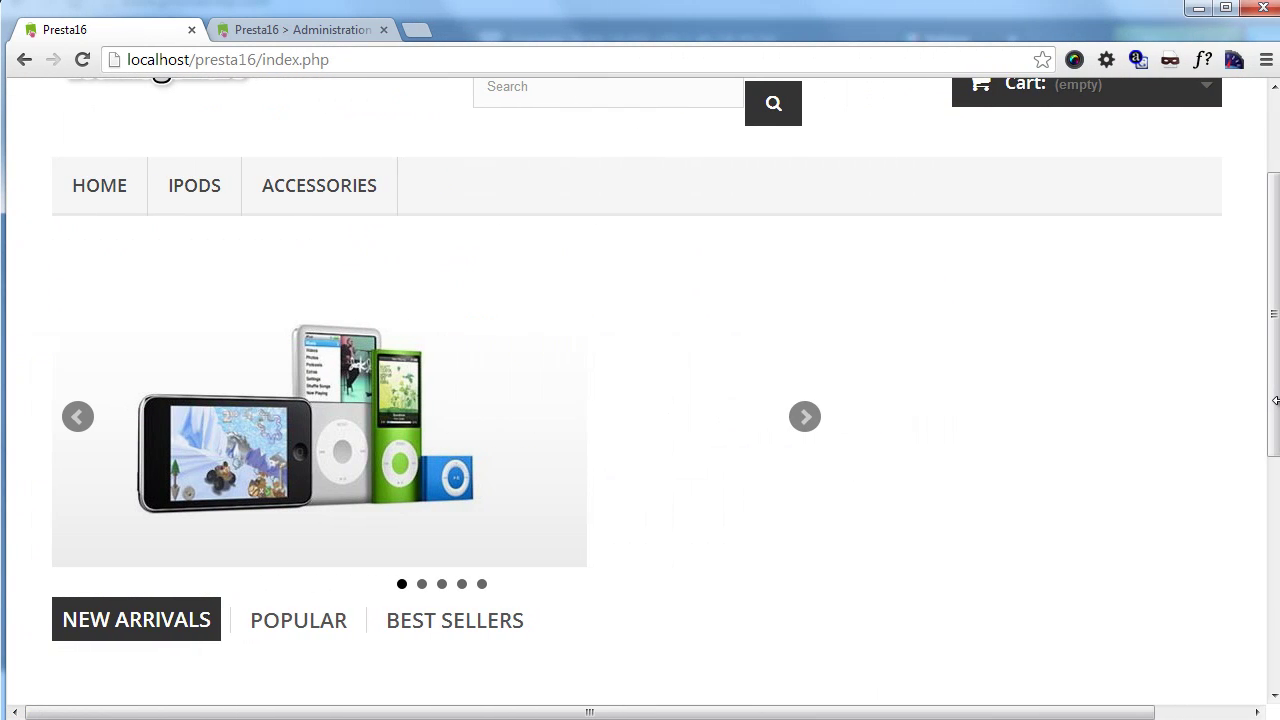
# Preview the store's mobile home page and return to the full site.
pyautogui.scroll(-3, 1199, 400)
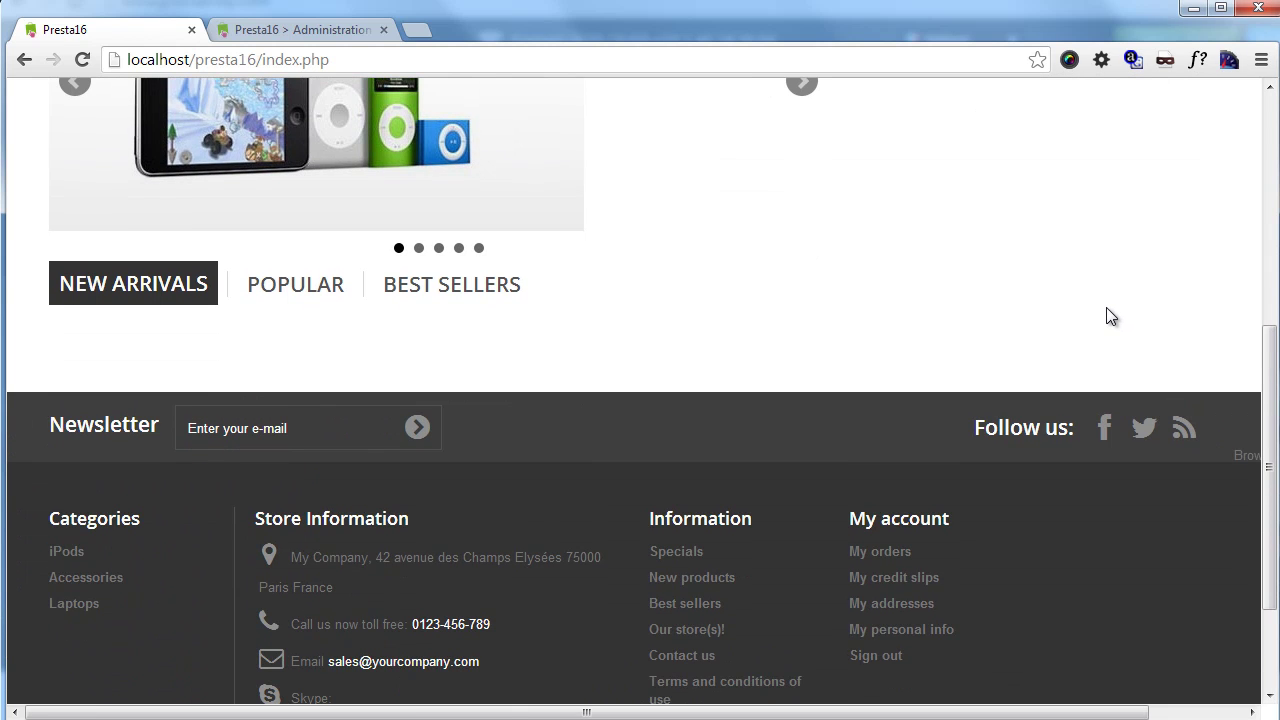
pyautogui.scroll(2, 1109, 320)
pyautogui.scroll(-3, 1111, 330)
pyautogui.scroll(2, 1112, 334)
pyautogui.scroll(-1, 1109, 336)
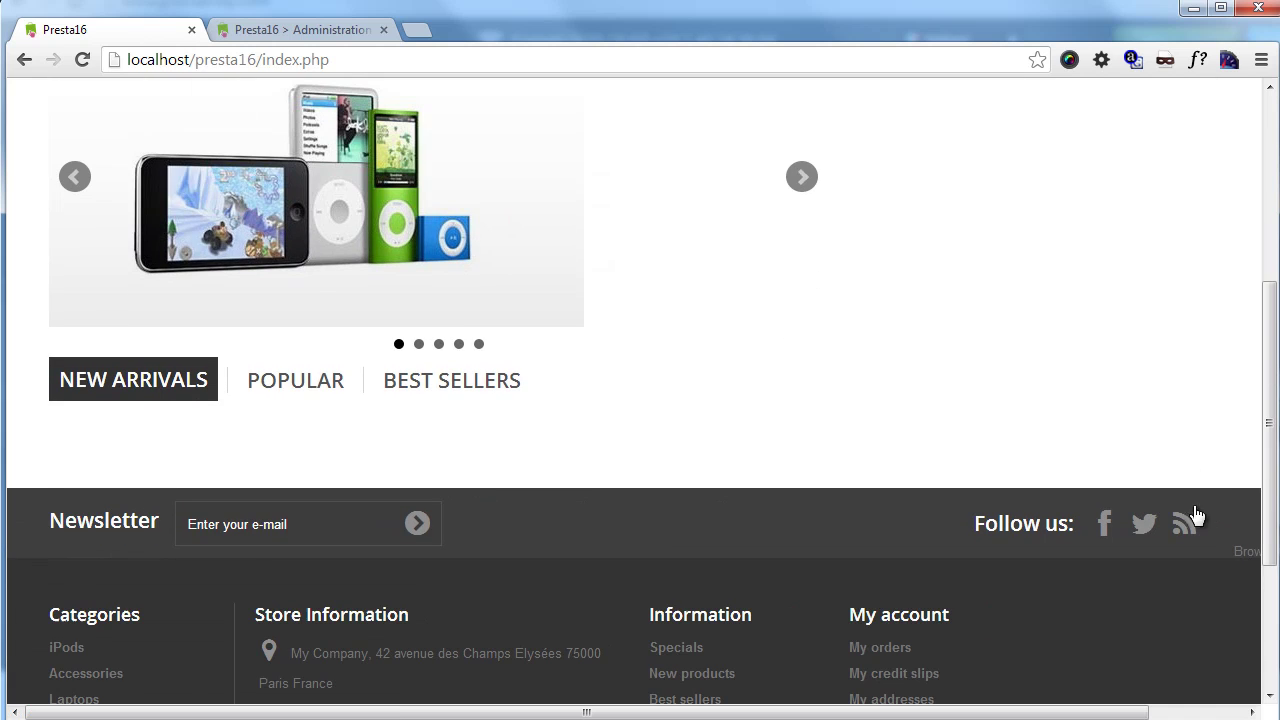
pyautogui.click(1246, 555)
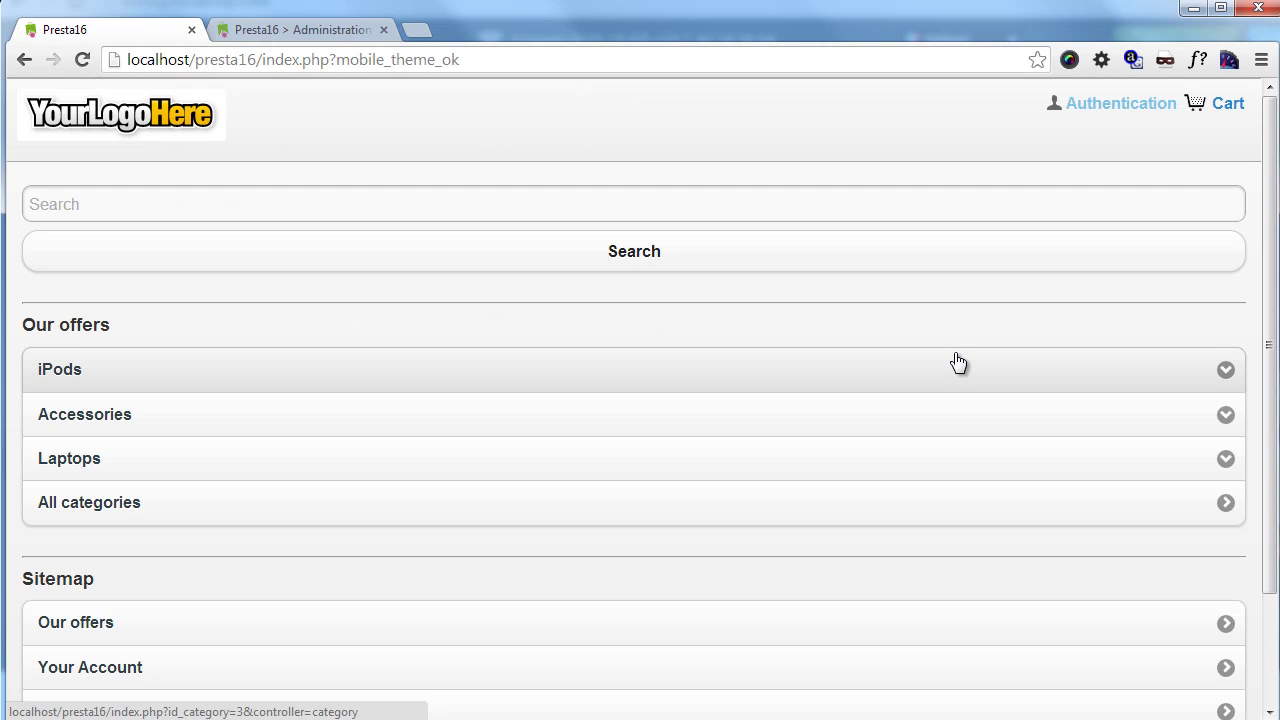
pyautogui.scroll(-2, 700, 290)
pyautogui.scroll(2, 713, 333)
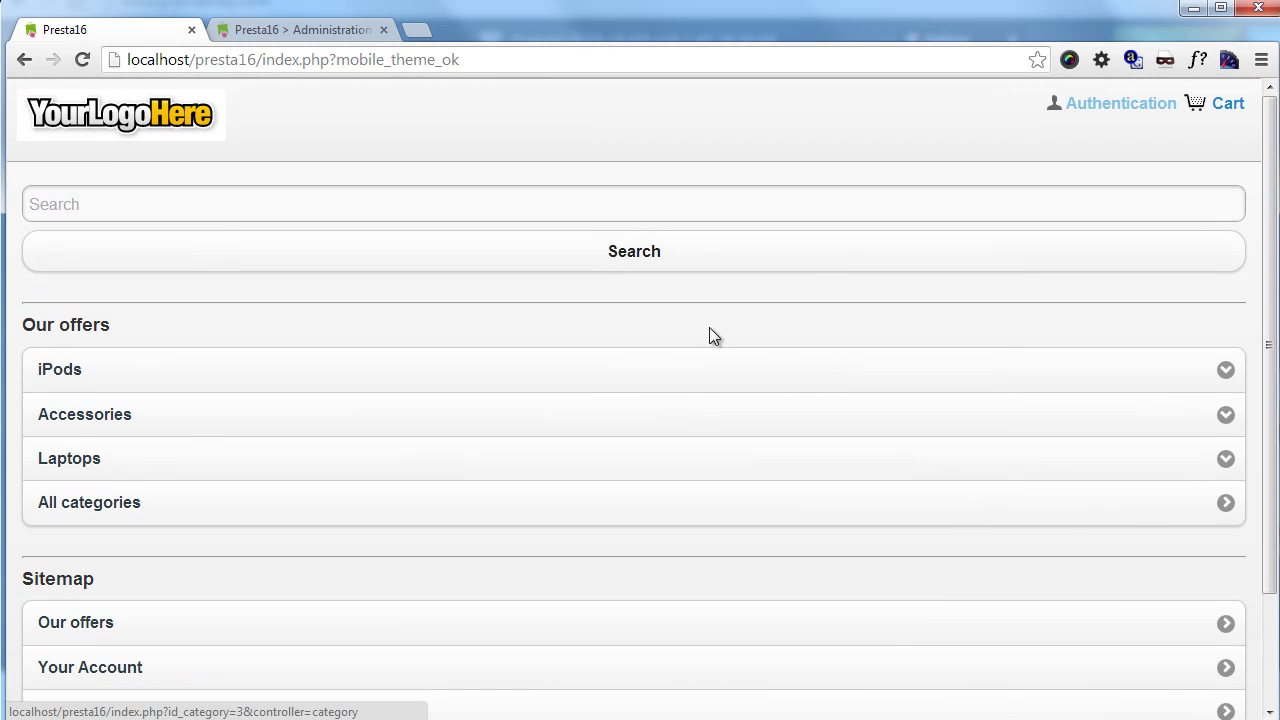
pyautogui.scroll(-2, 680, 310)
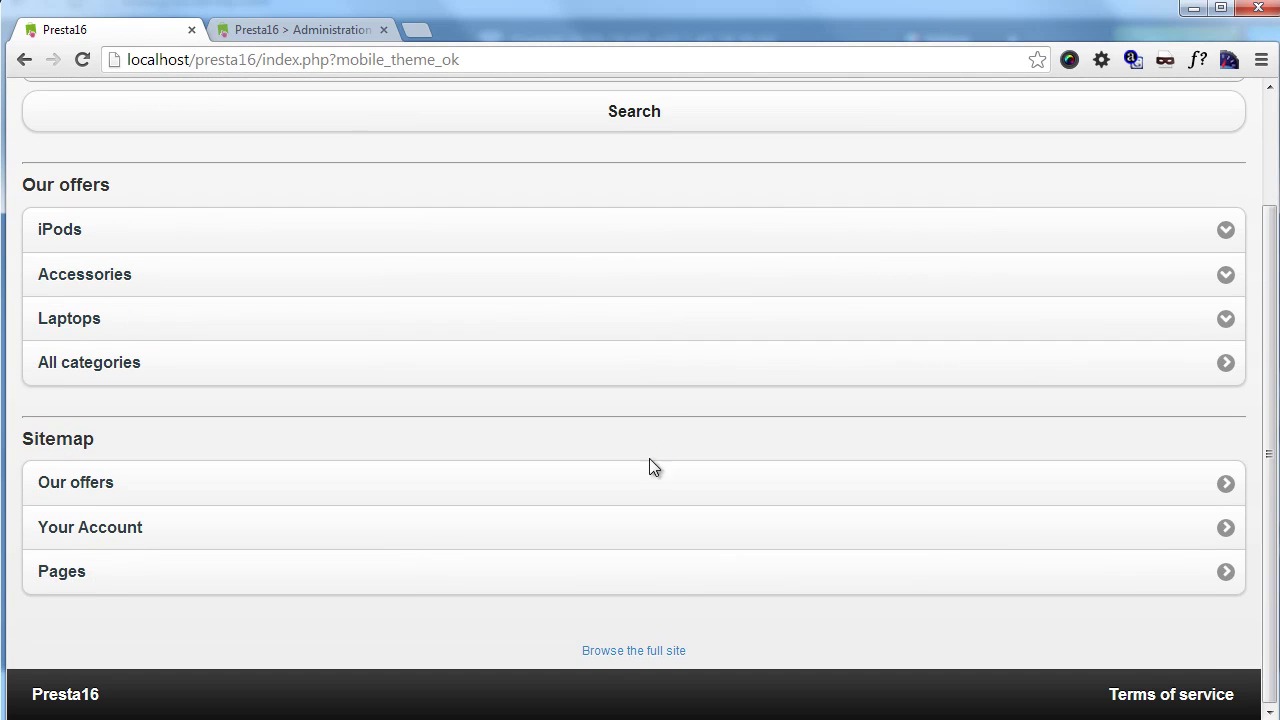
pyautogui.click(629, 651)
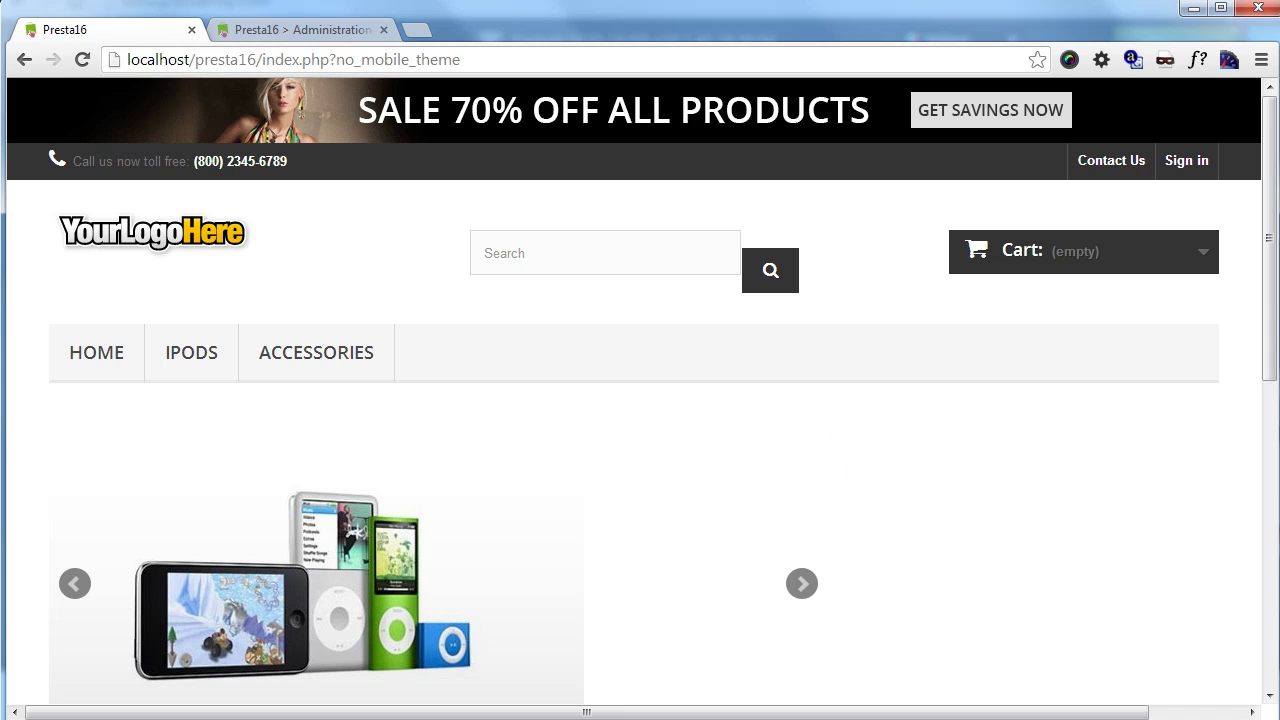
# Compare the Popular, New Arrivals and Best Sellers product lists on the home page, finishing on Best Sellers.
pyautogui.scroll(-4, 809, 520)
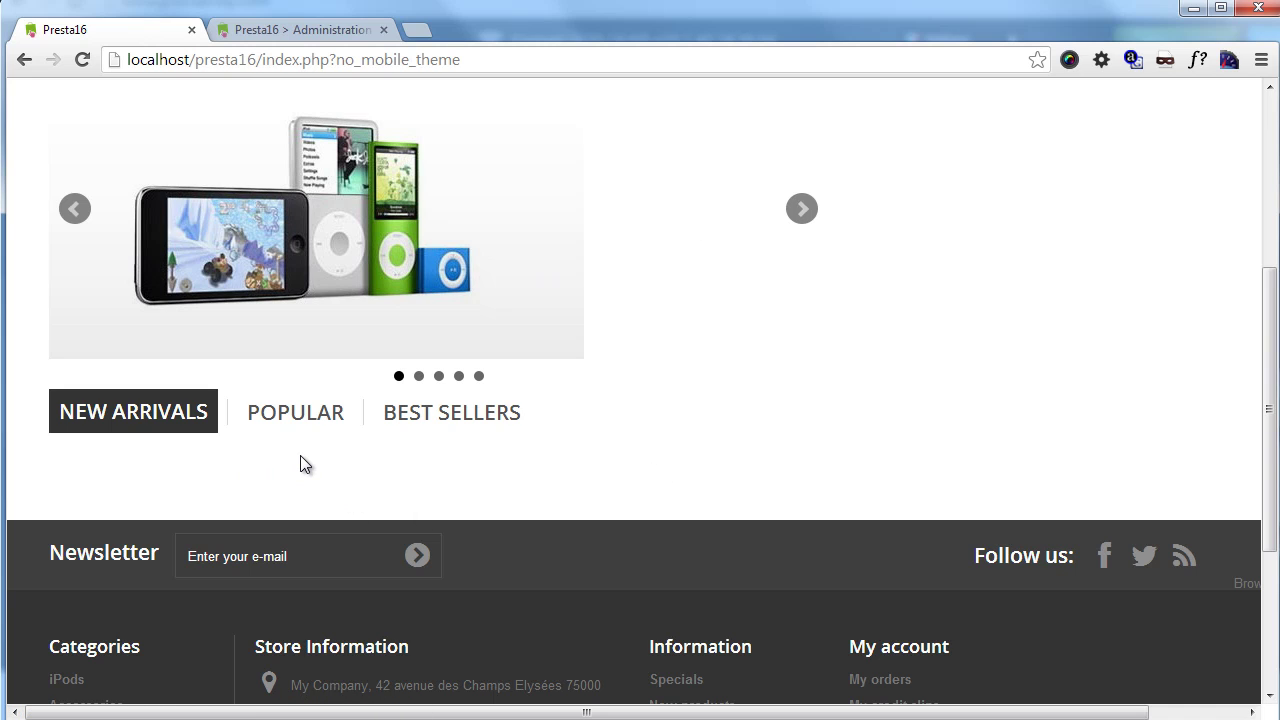
pyautogui.click(309, 428)
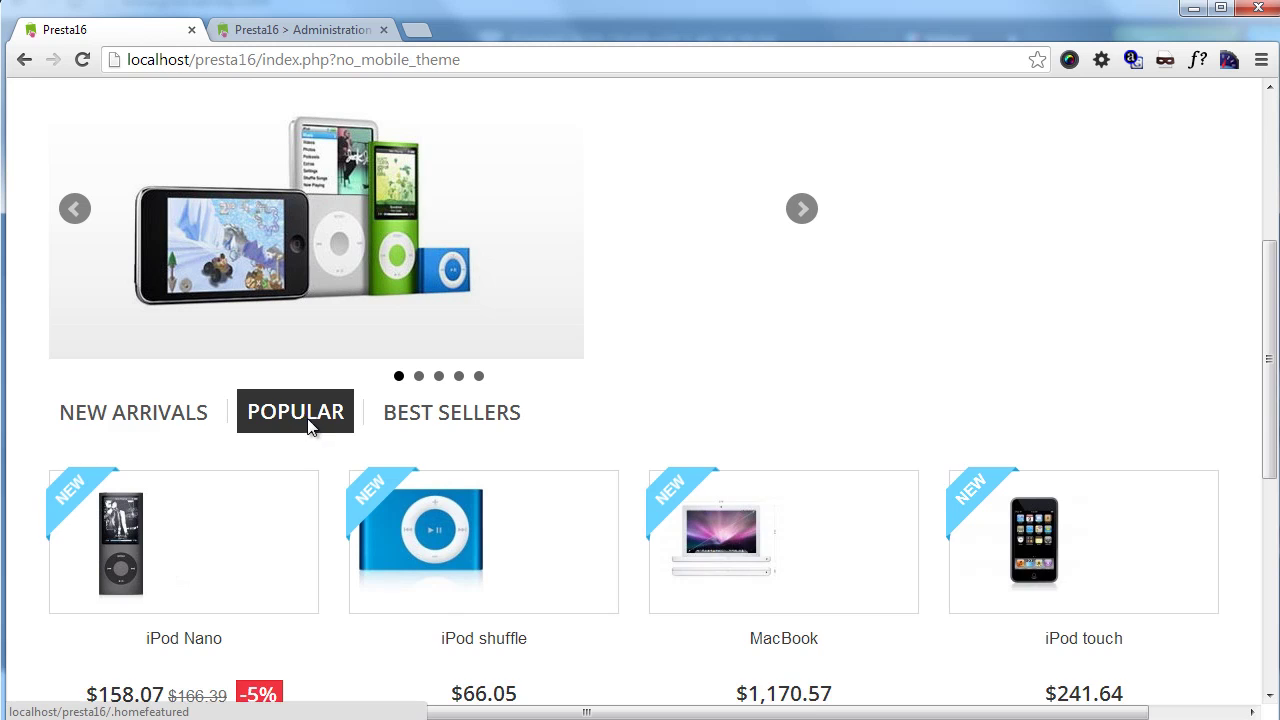
pyautogui.scroll(-2, 309, 423)
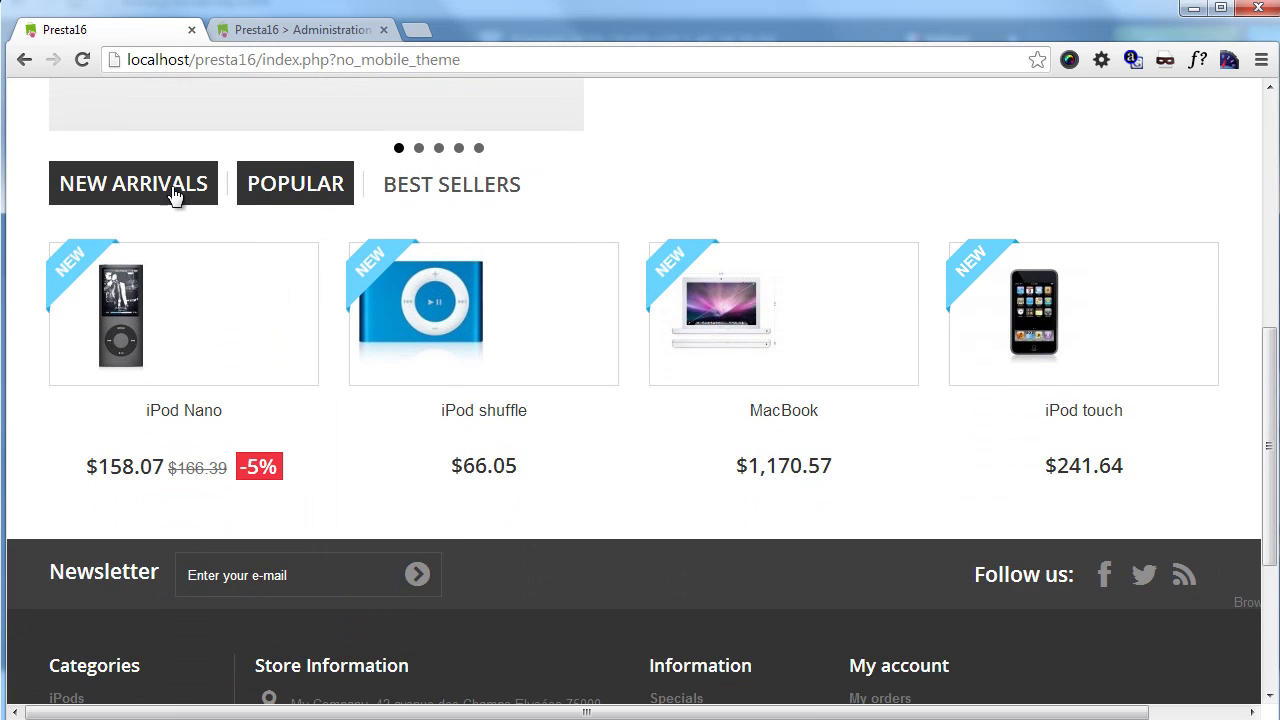
pyautogui.click(177, 192)
pyautogui.click(297, 190)
pyautogui.click(399, 180)
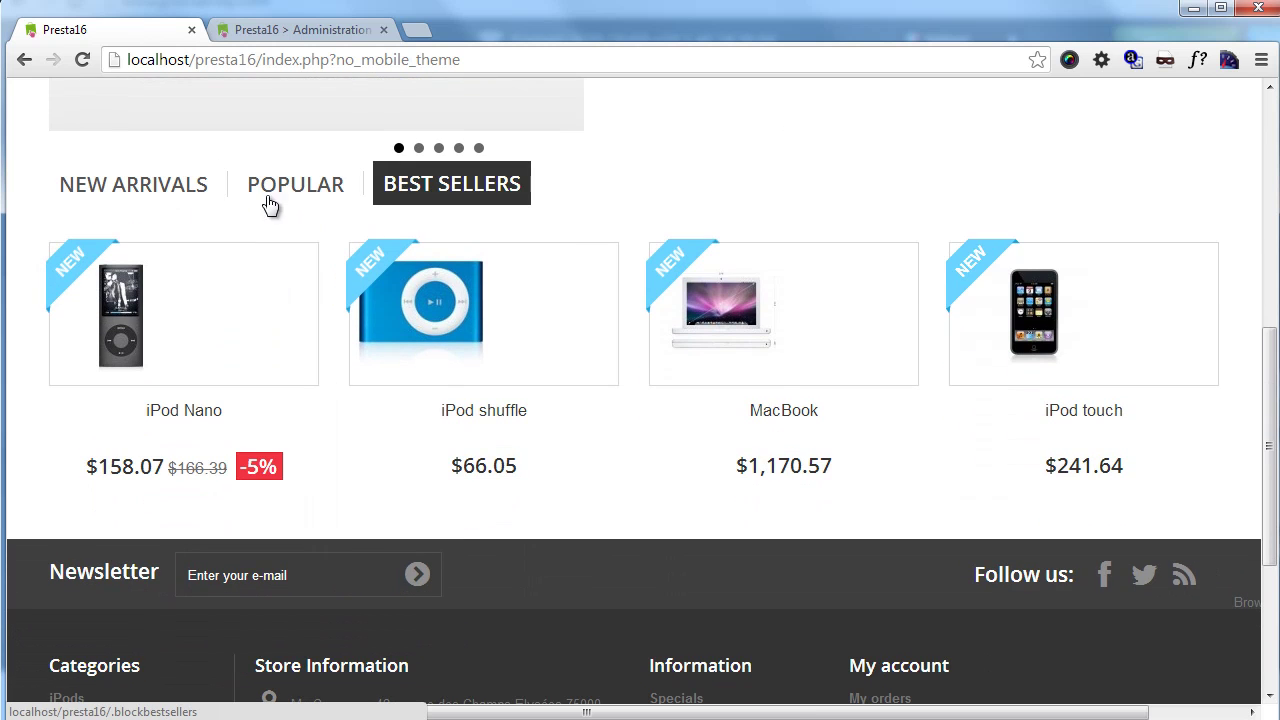
pyautogui.click(169, 183)
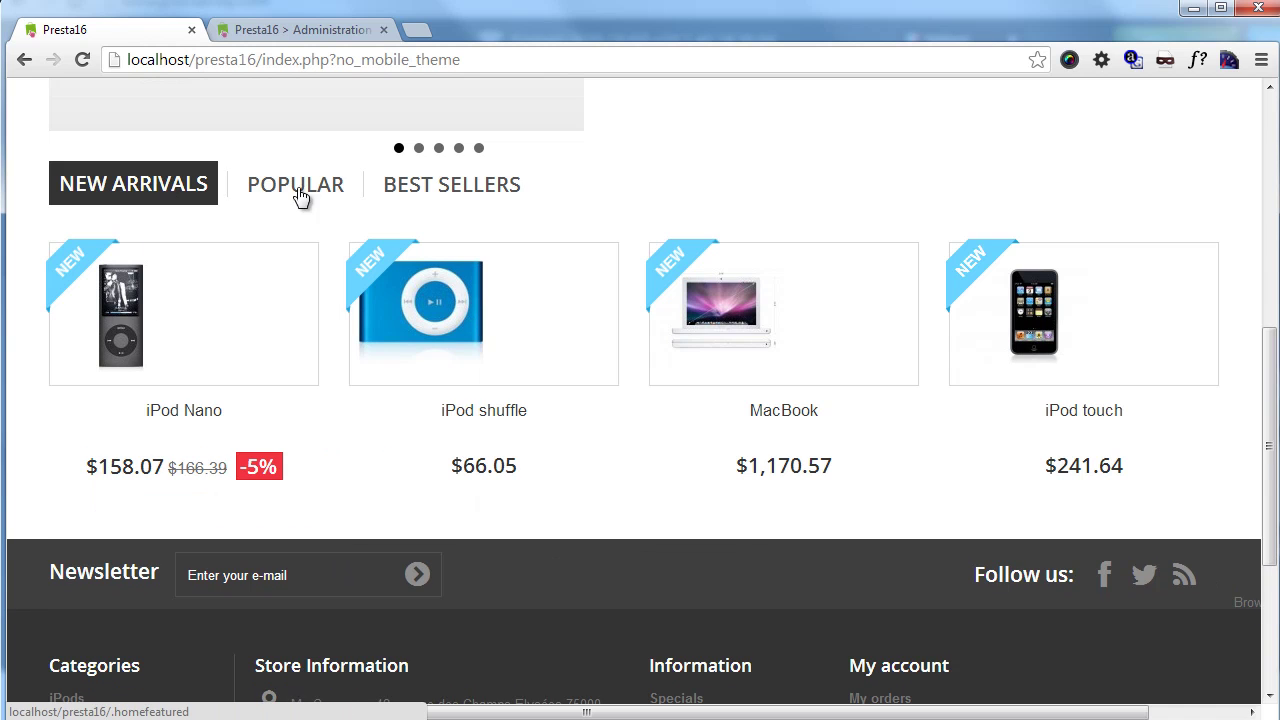
pyautogui.click(303, 196)
pyautogui.click(451, 198)
pyautogui.click(172, 196)
pyautogui.click(348, 190)
pyautogui.click(425, 199)
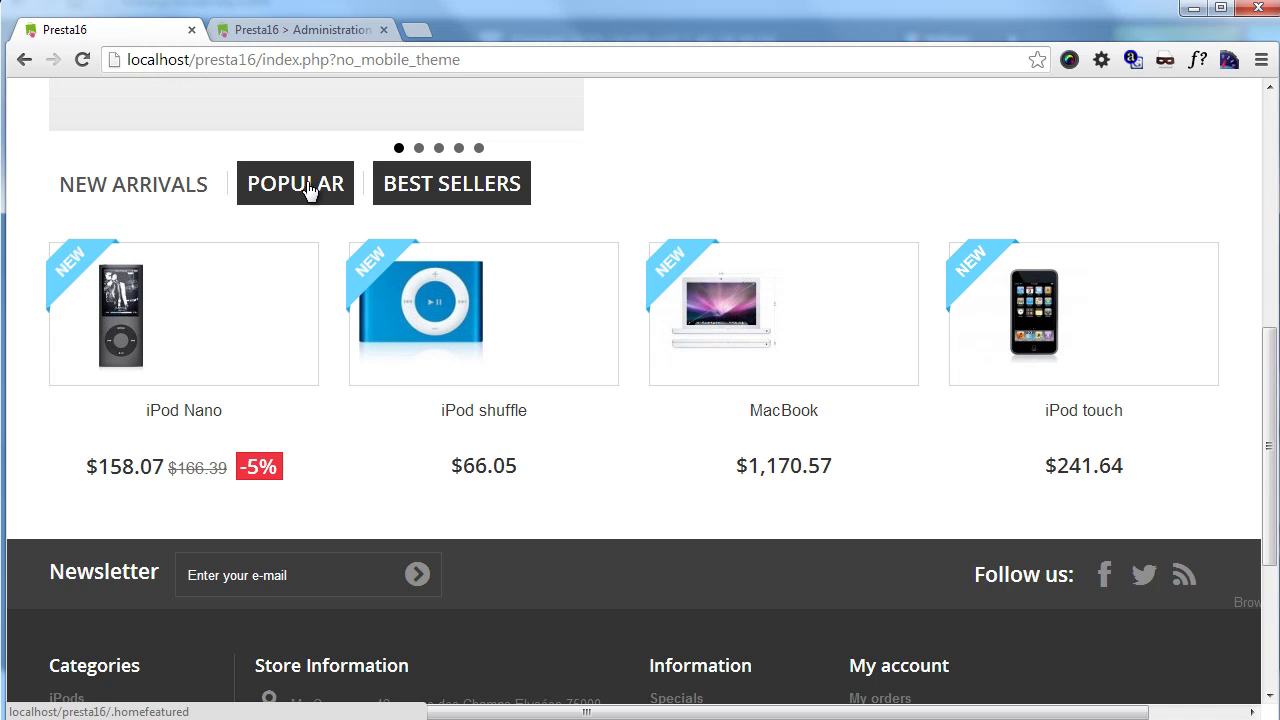
# Add the iPod shuffle from Best Sellers to the cart, stay on the page and check the header cart summary.
pyautogui.moveTo(213, 336)
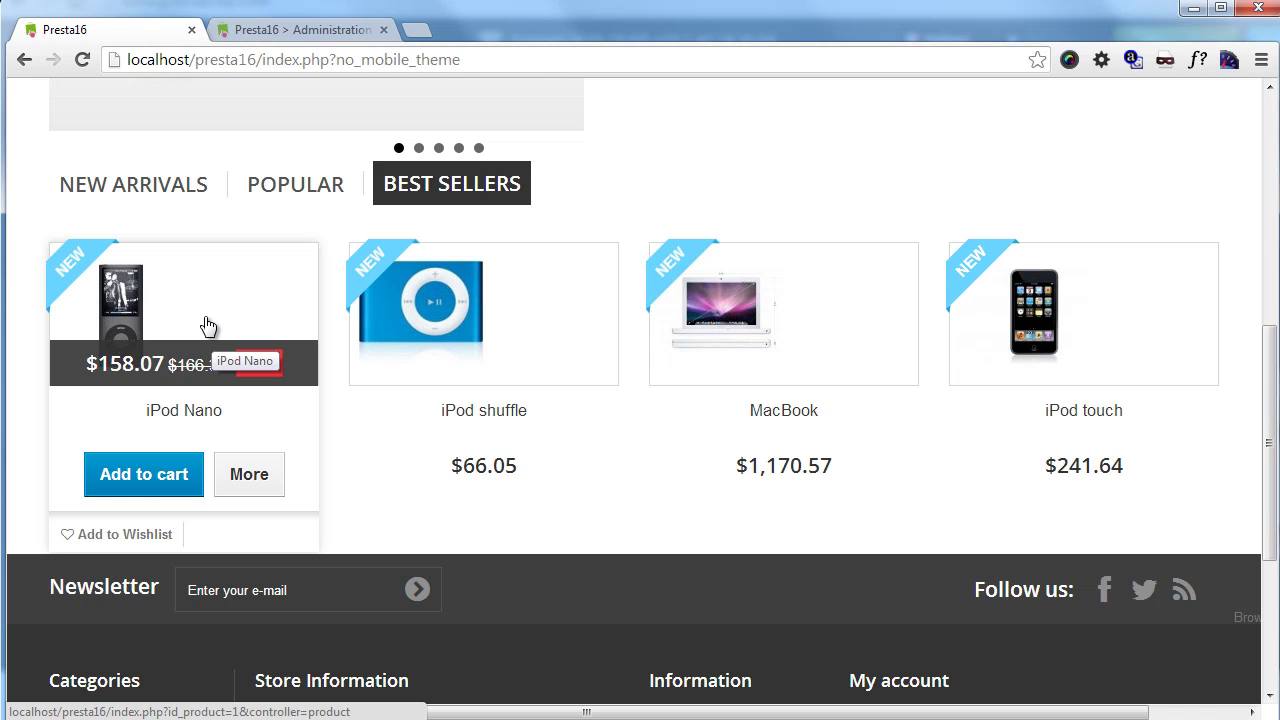
pyautogui.moveTo(1098, 350)
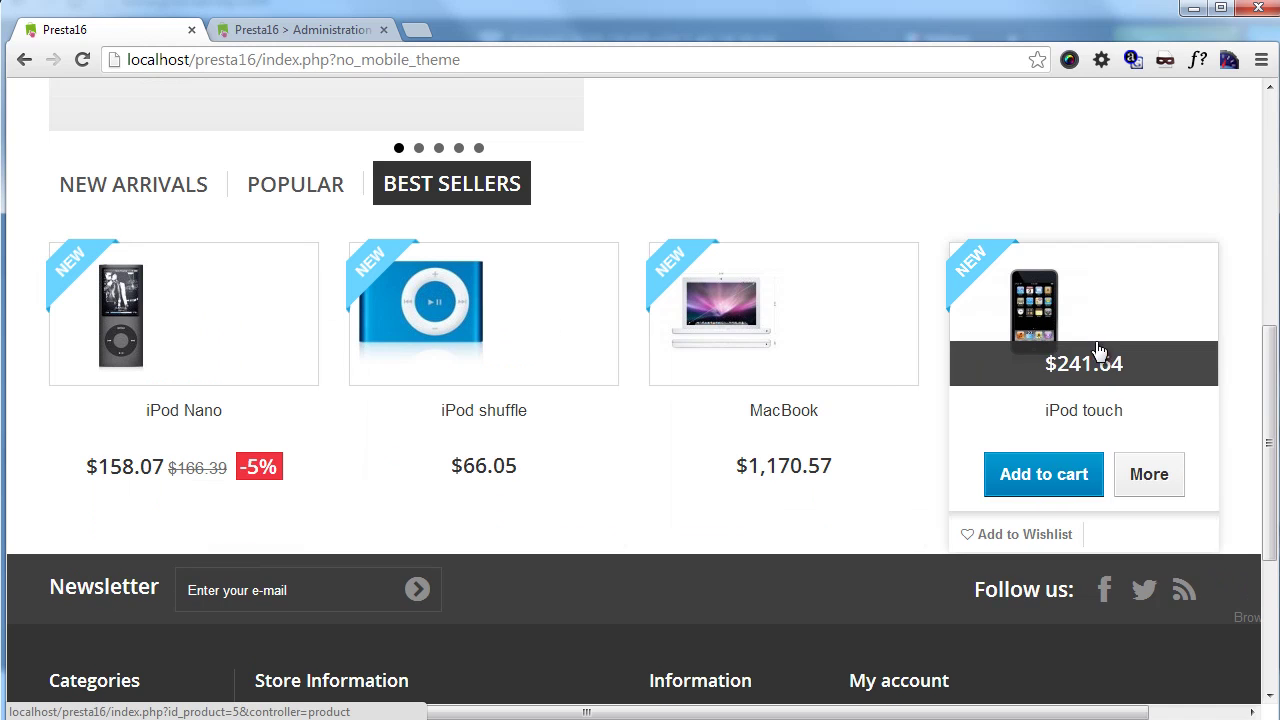
pyautogui.moveTo(705, 330)
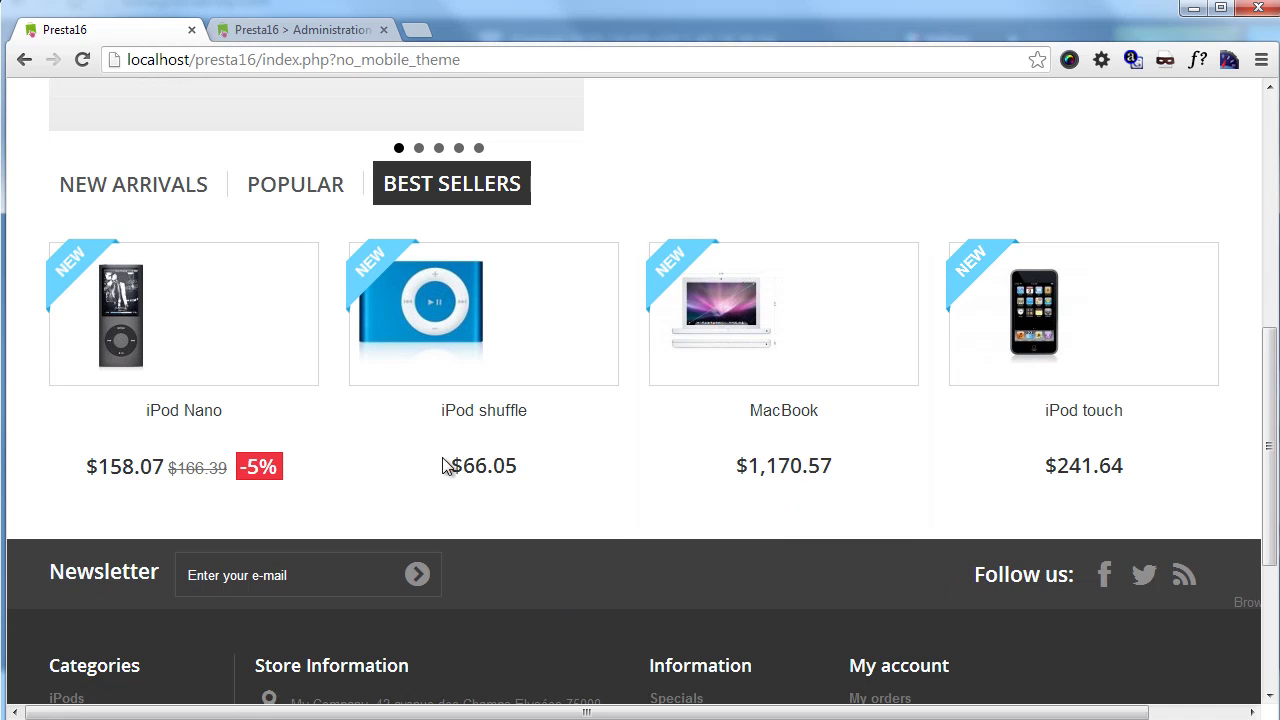
pyautogui.moveTo(465, 320)
pyautogui.moveTo(229, 263)
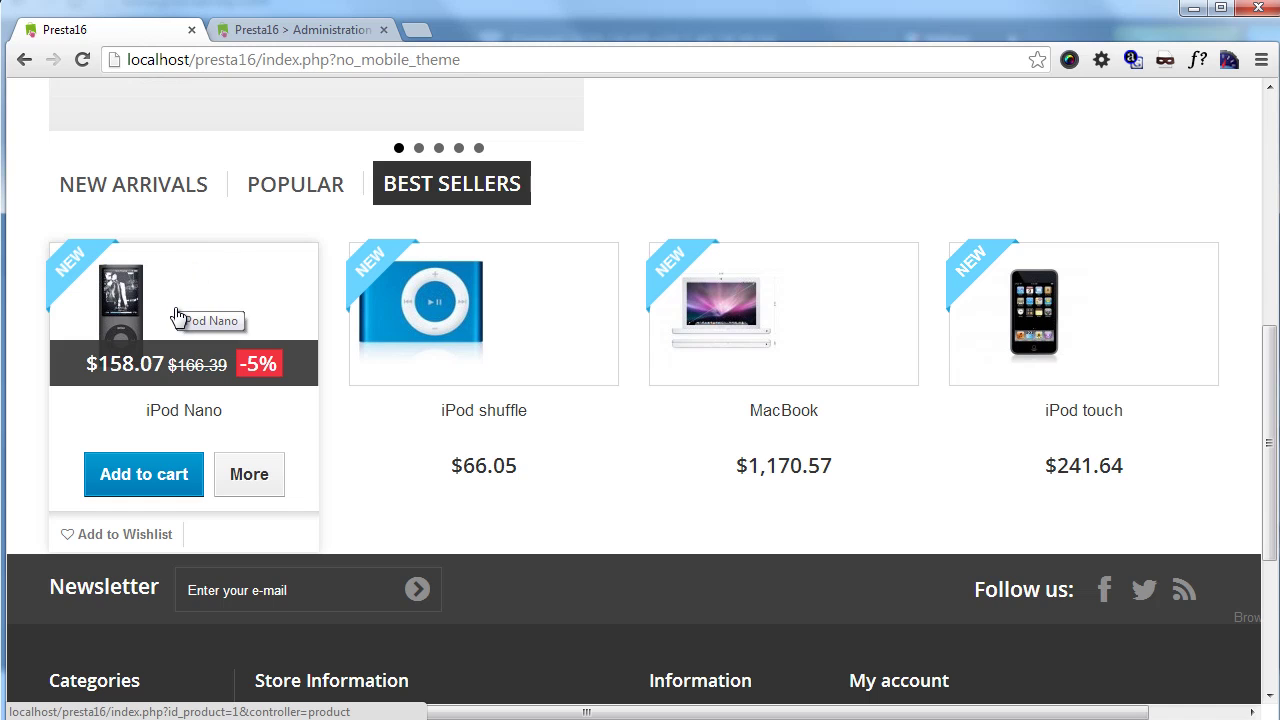
pyautogui.moveTo(401, 304)
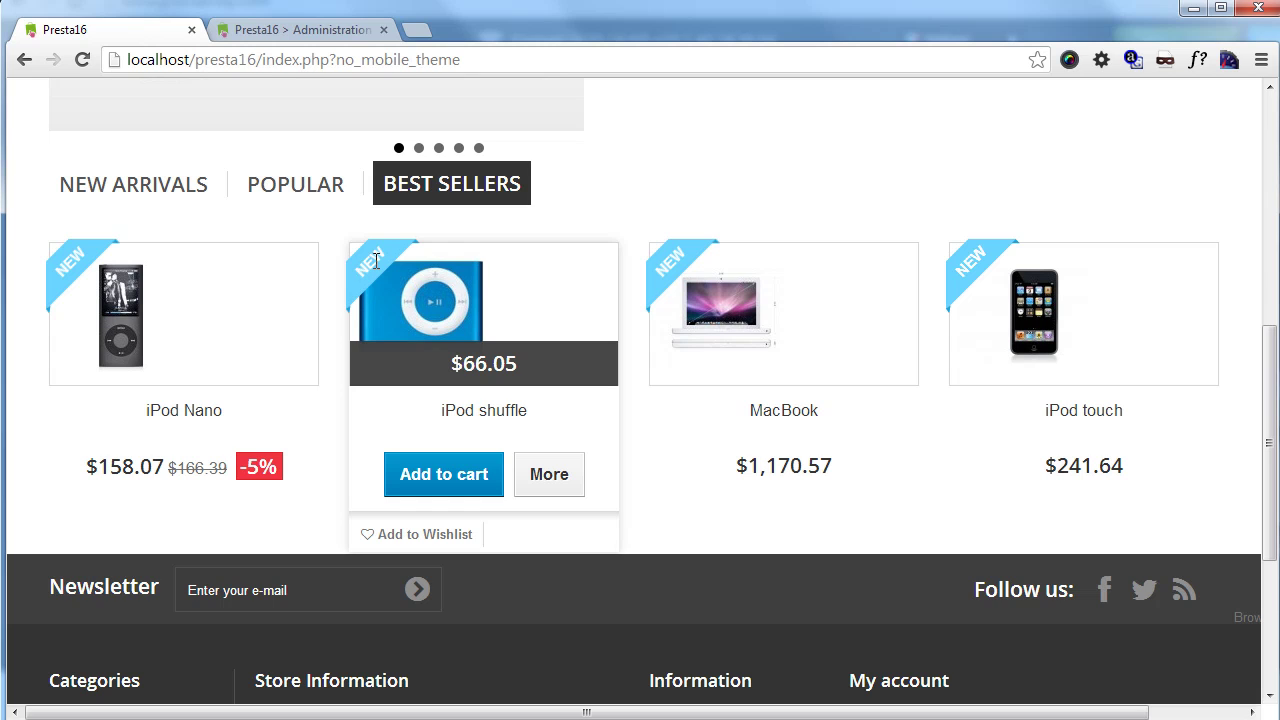
pyautogui.click(451, 476)
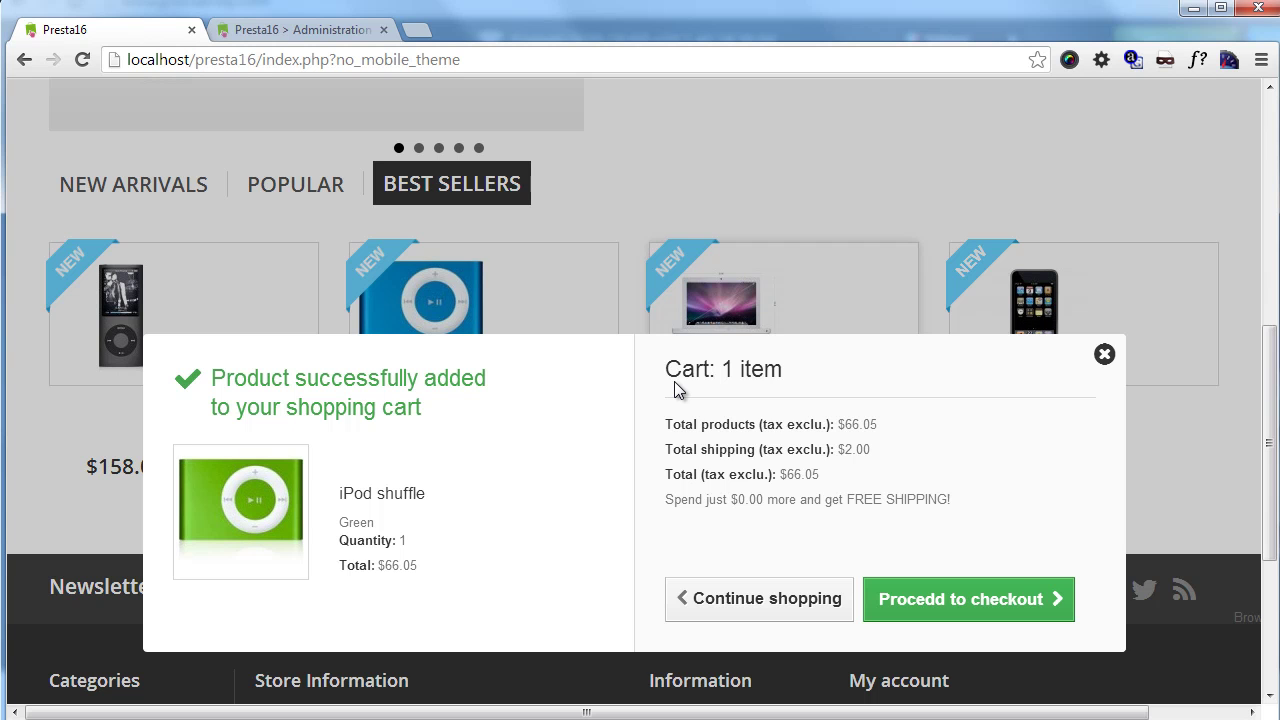
pyautogui.scroll(2, 674, 385)
pyautogui.scroll(-4, 674, 385)
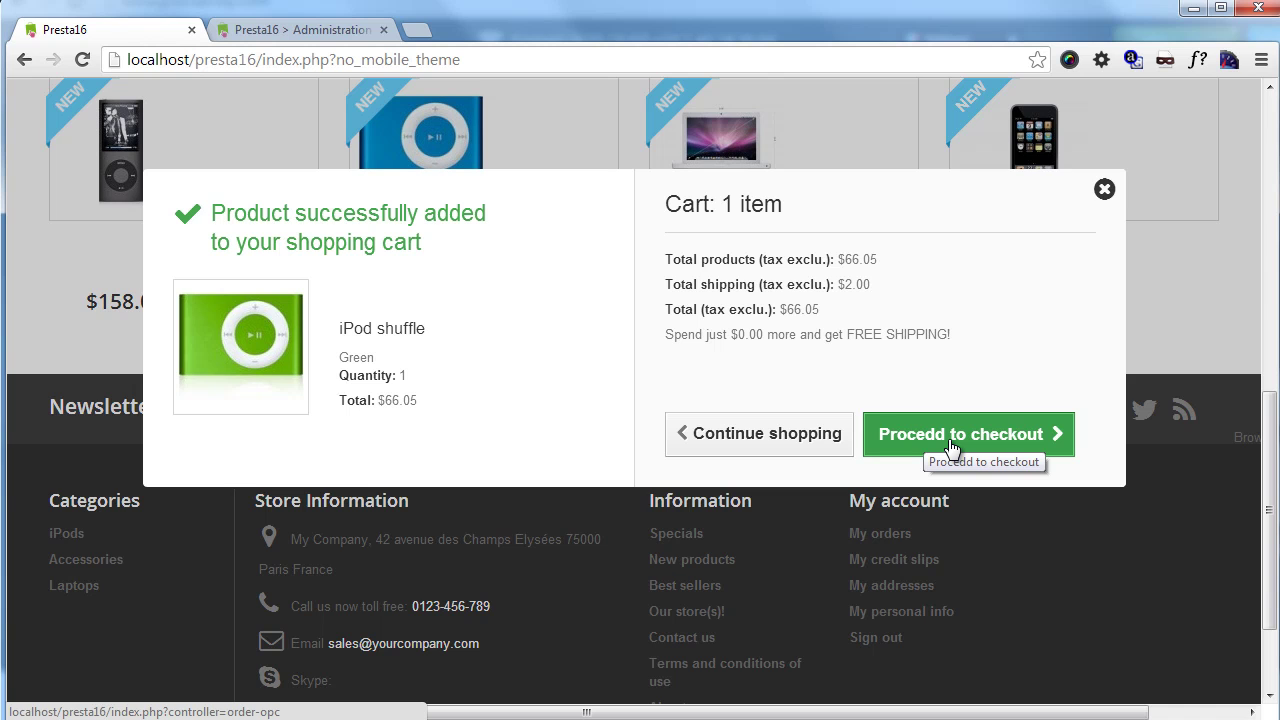
pyautogui.click(1105, 191)
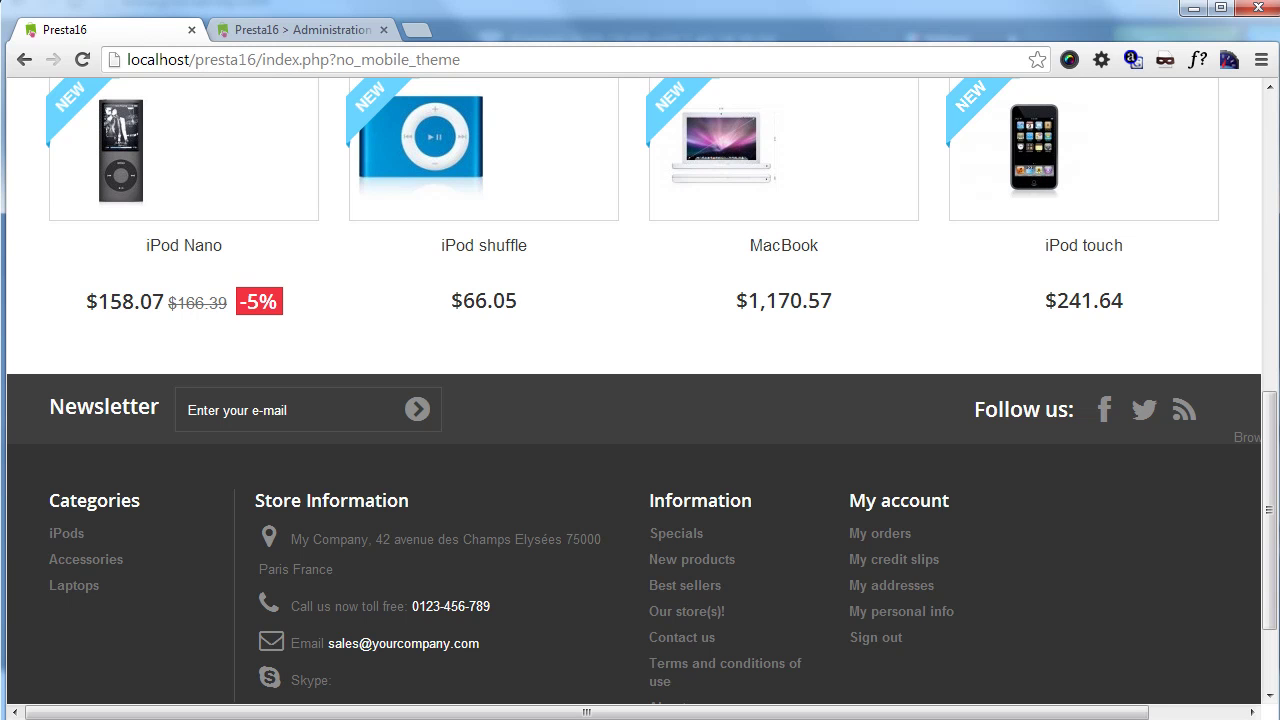
pyautogui.scroll(10, 1095, 407)
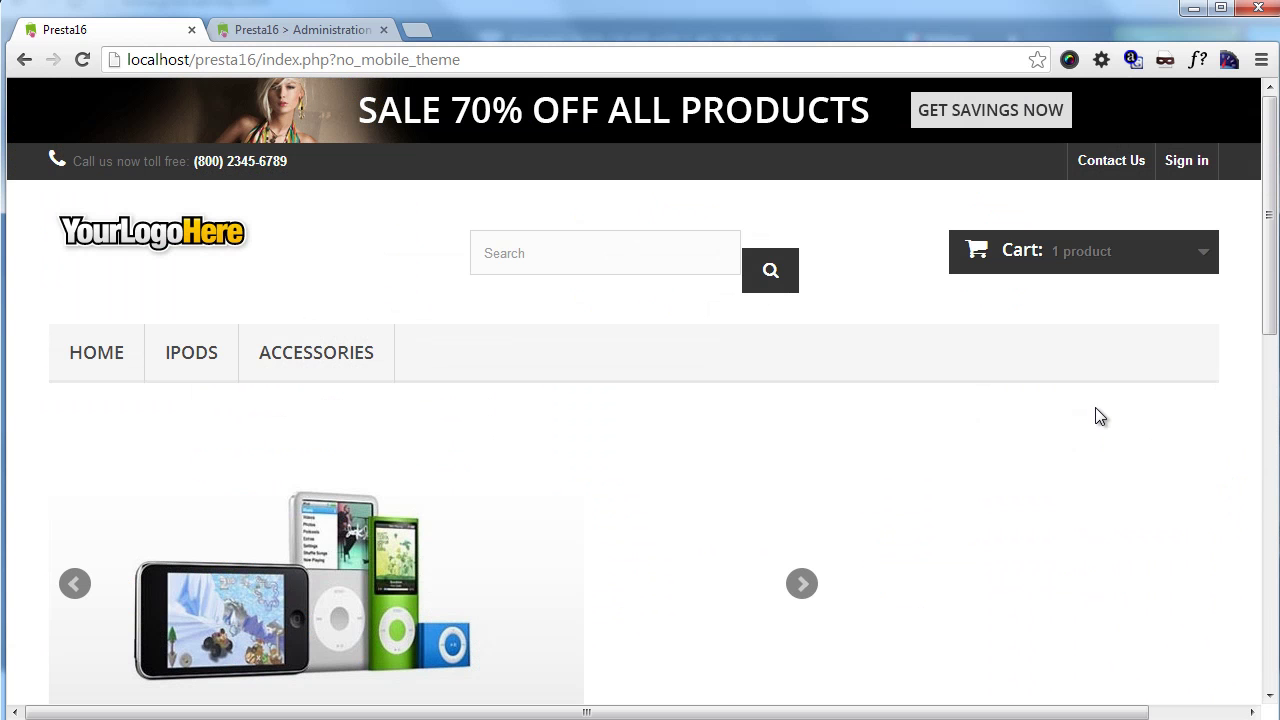
pyautogui.moveTo(1029, 251)
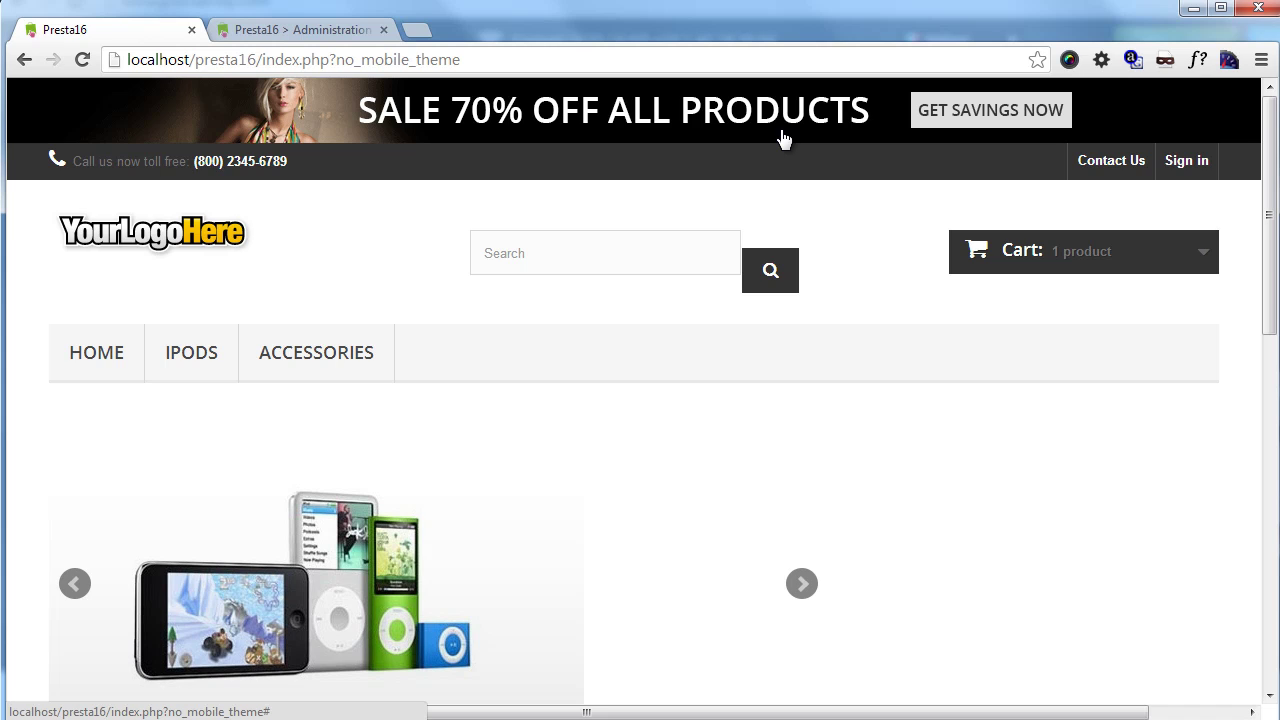
# Advance the home page slideshow to its third slide and view the subcategories under Home.
pyautogui.scroll(-1, 820, 321)
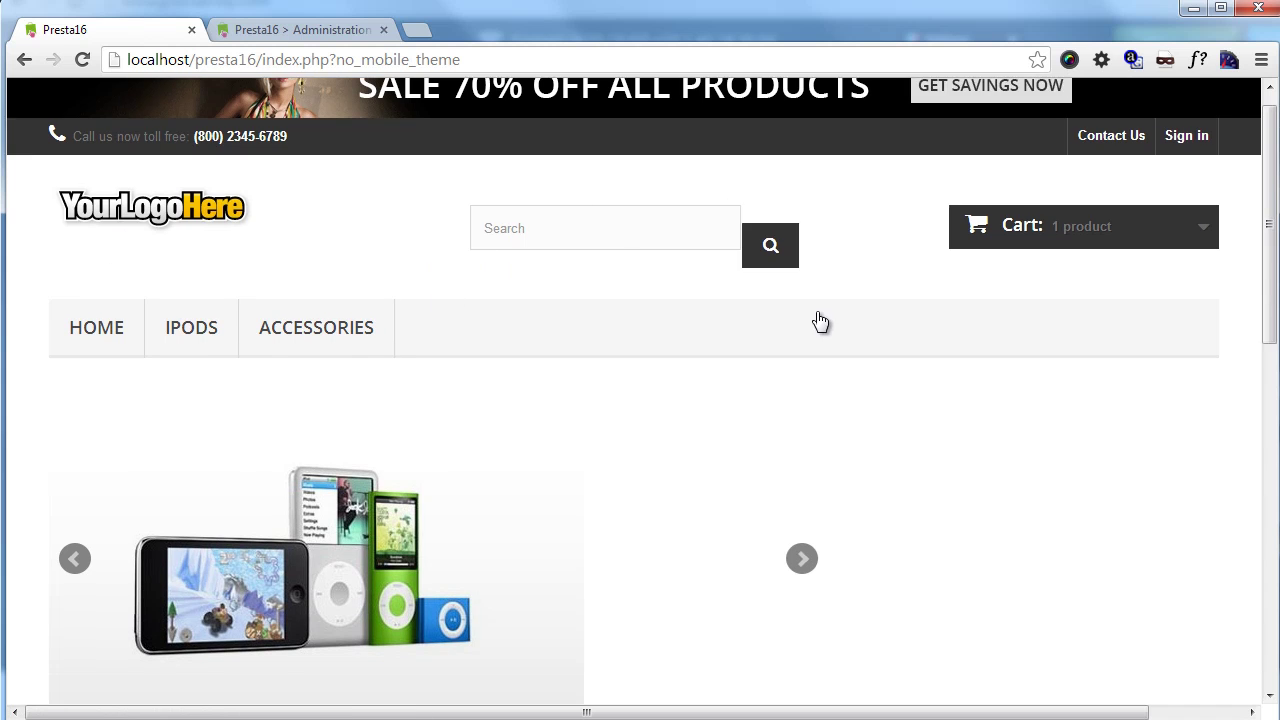
pyautogui.scroll(-2, 820, 321)
pyautogui.click(802, 347)
pyautogui.click(806, 349)
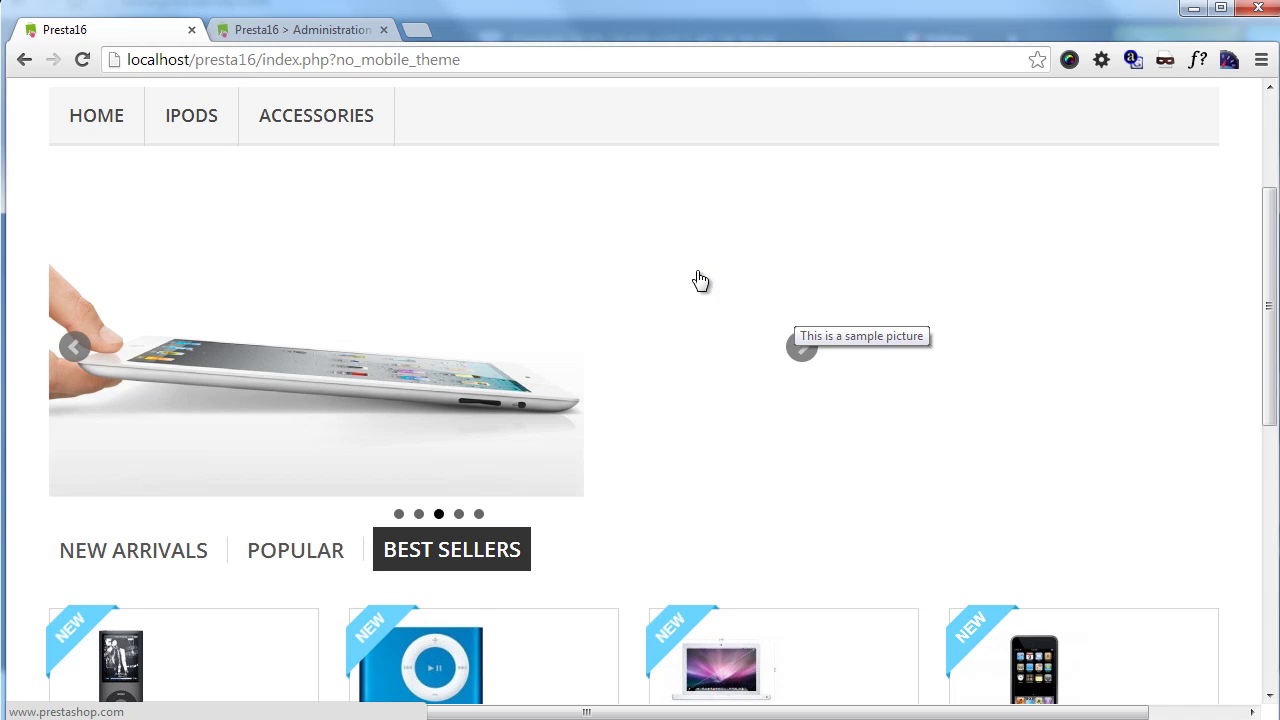
pyautogui.scroll(1, 700, 281)
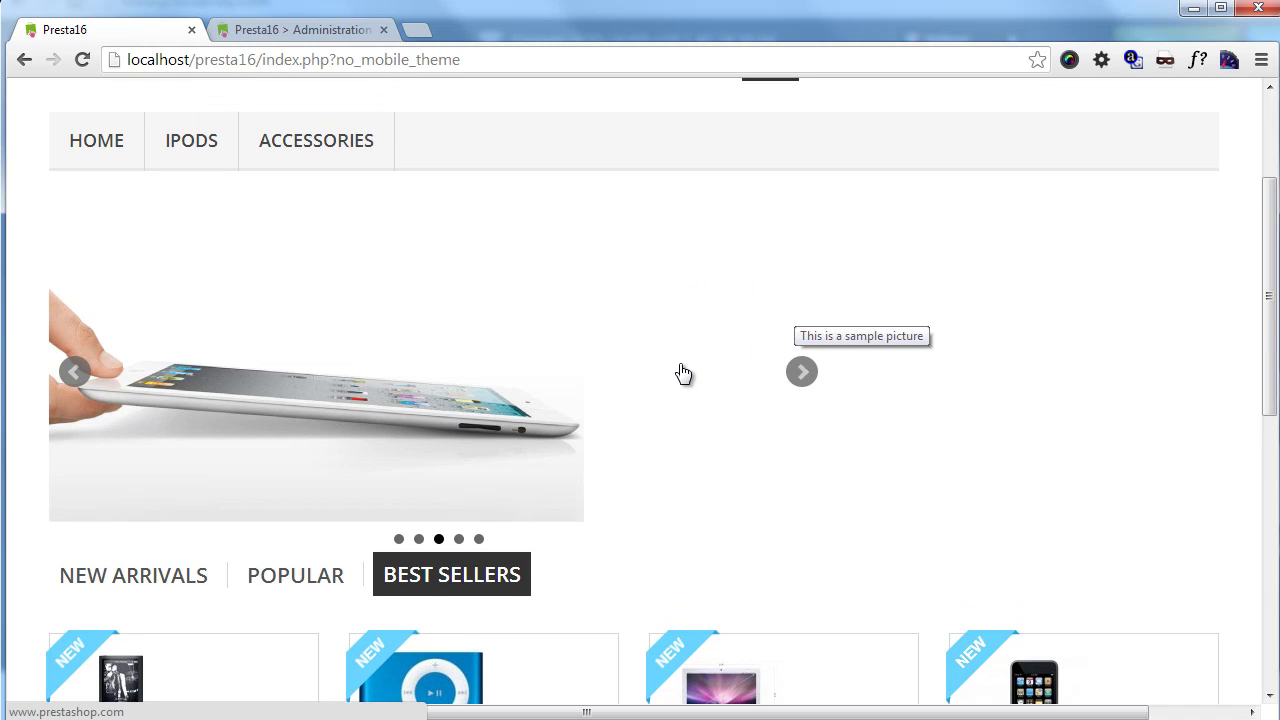
pyautogui.moveTo(104, 143)
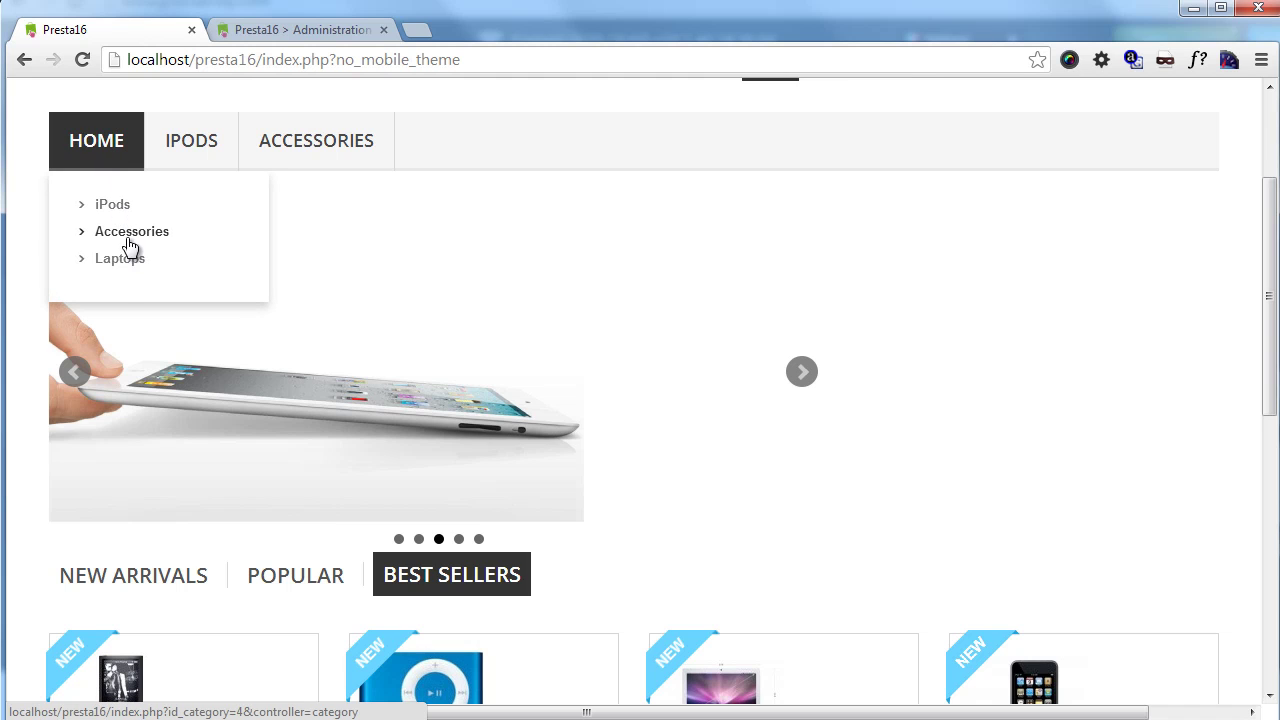
# Subscribe to the store newsletter with a suggested e-mail address and check the footer subscription area.
pyautogui.scroll(-6, 640, 270)
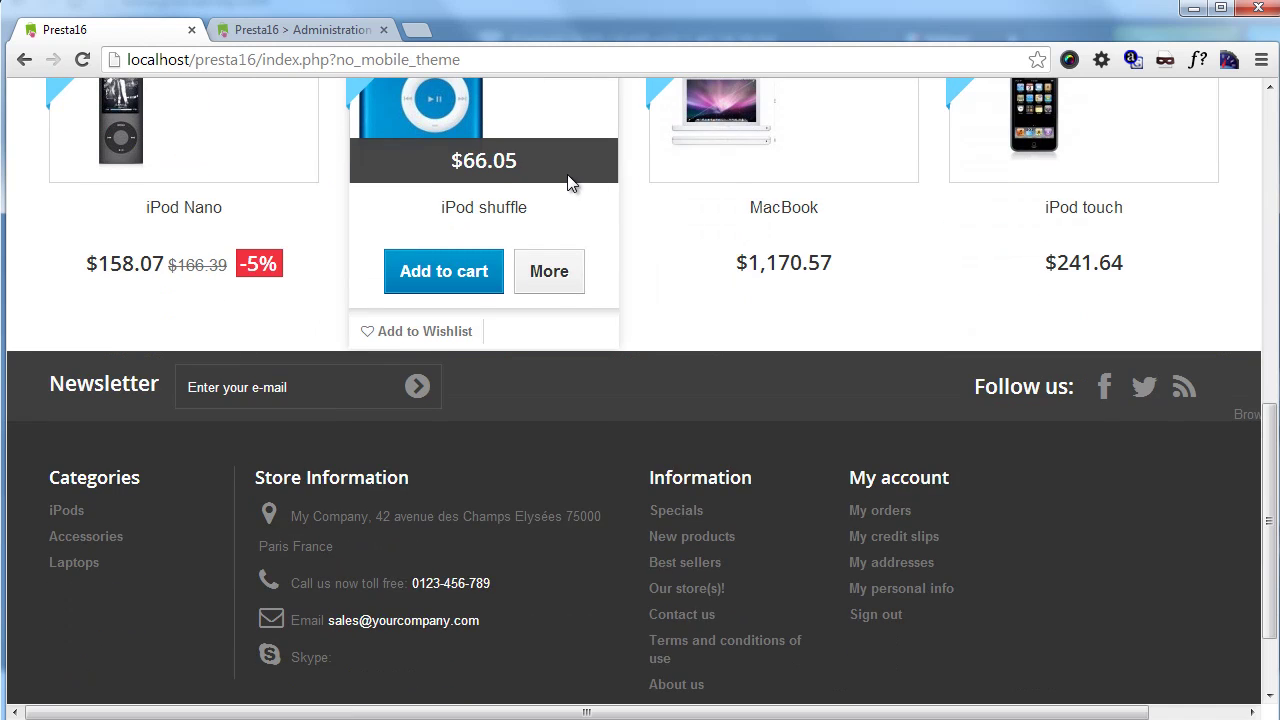
pyautogui.click(286, 369)
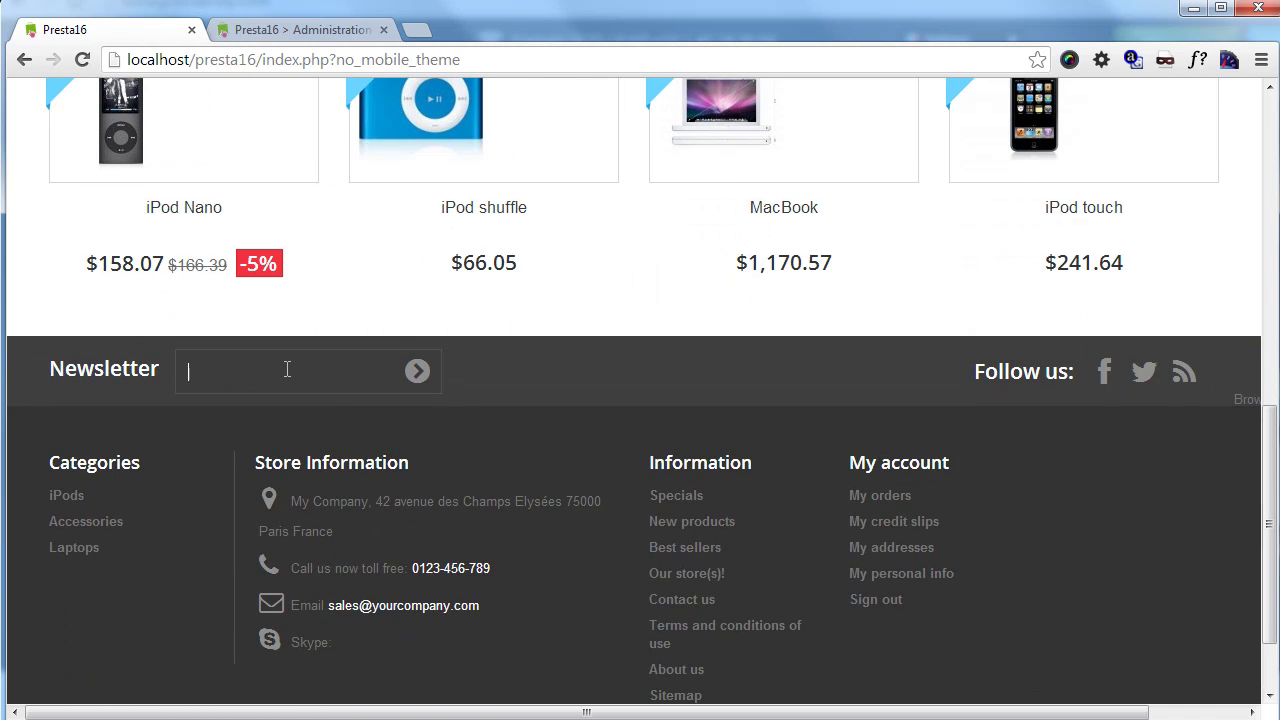
pyautogui.write('nemo')
pyautogui.press('Down')
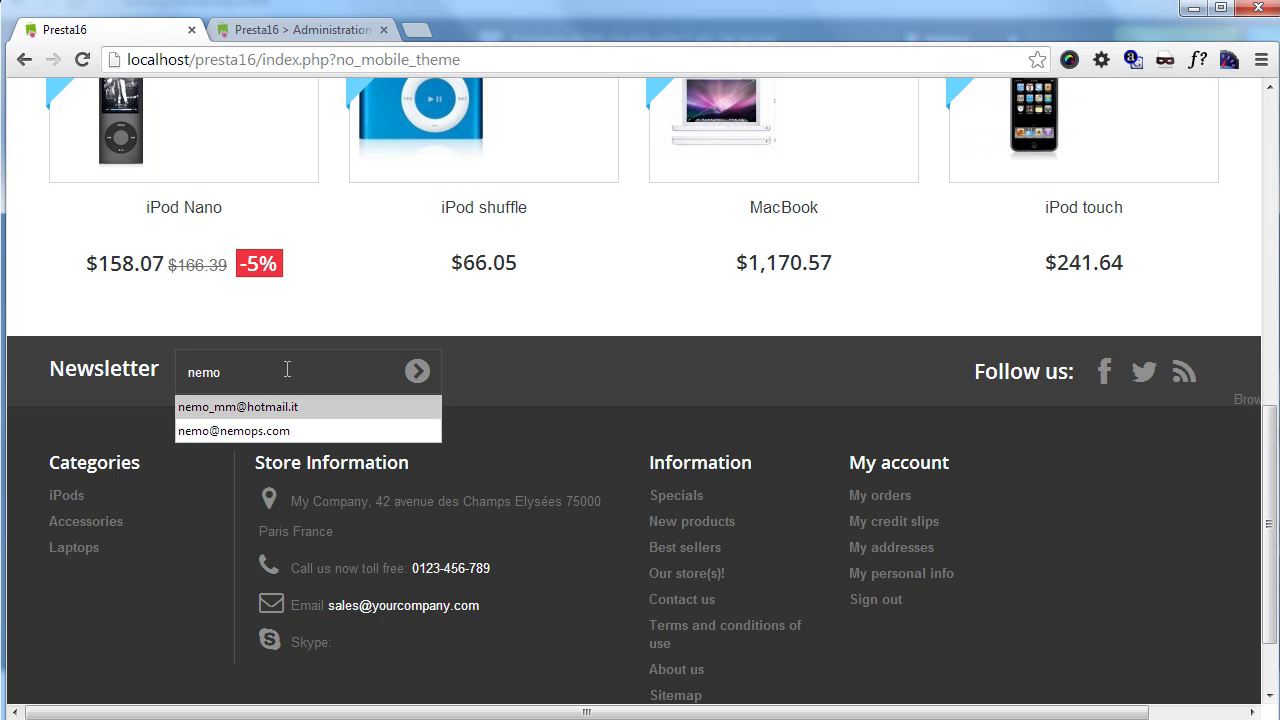
pyautogui.press('Return')
pyautogui.click(417, 371)
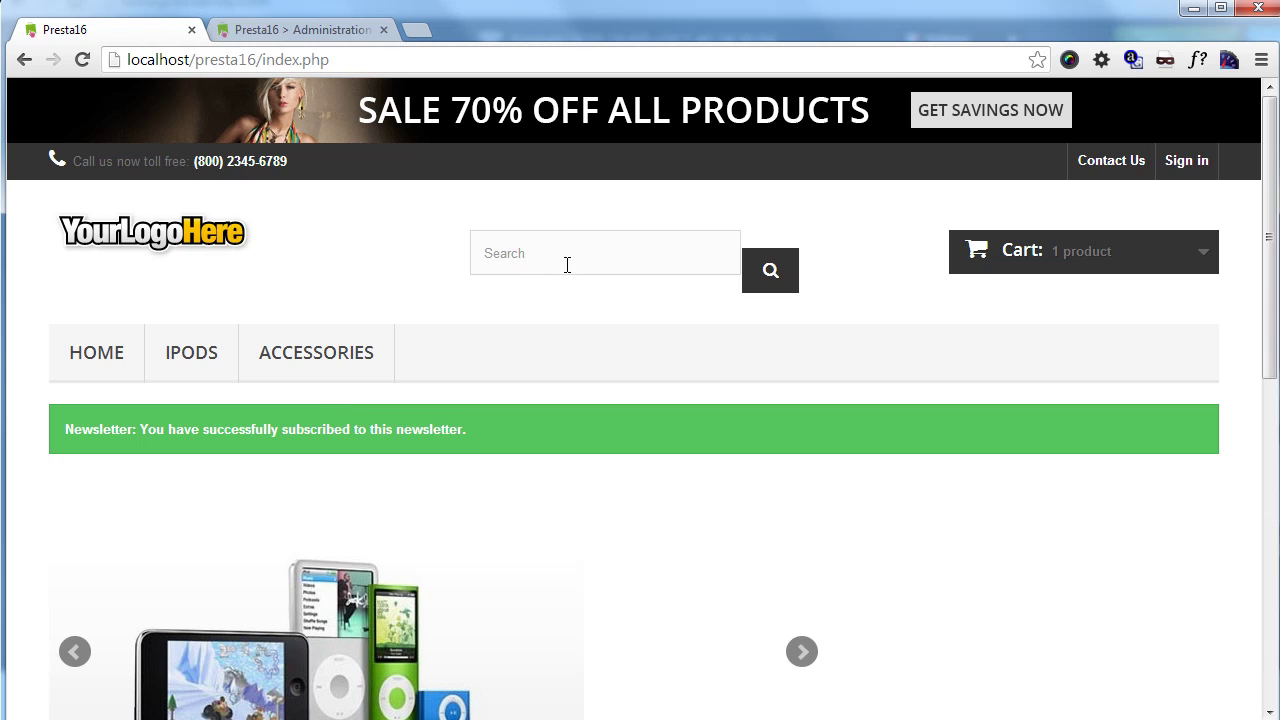
pyautogui.scroll(-6, 576, 277)
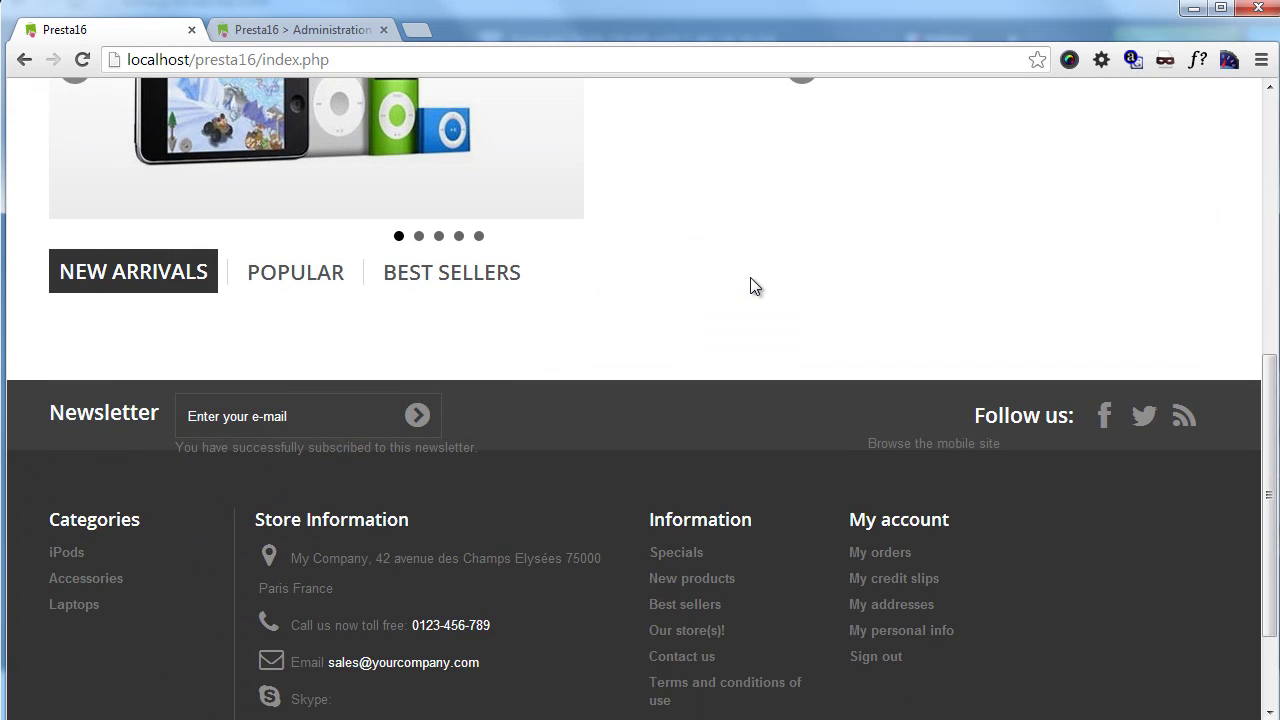
# Review the footer's social links and store information, and open the iPods category from the main menu.
pyautogui.scroll(-1, 754, 286)
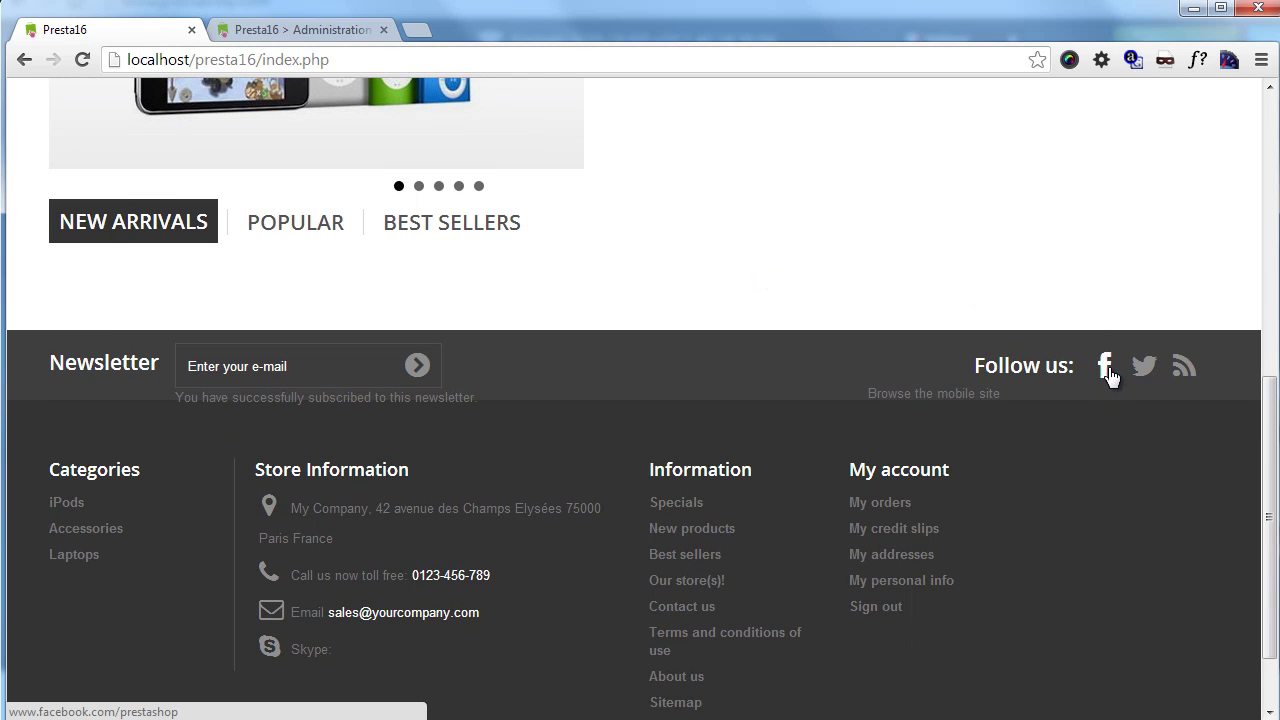
pyautogui.scroll(-1, 1195, 376)
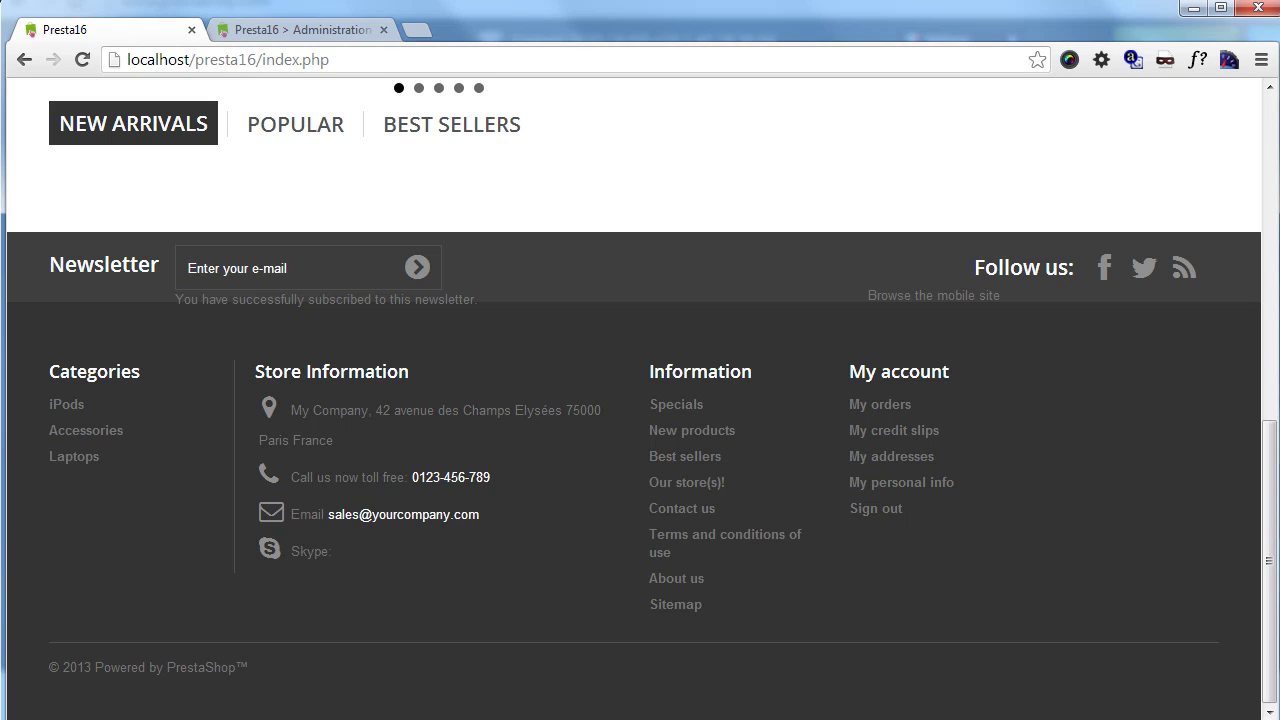
pyautogui.scroll(15, 623, 591)
pyautogui.click(207, 356)
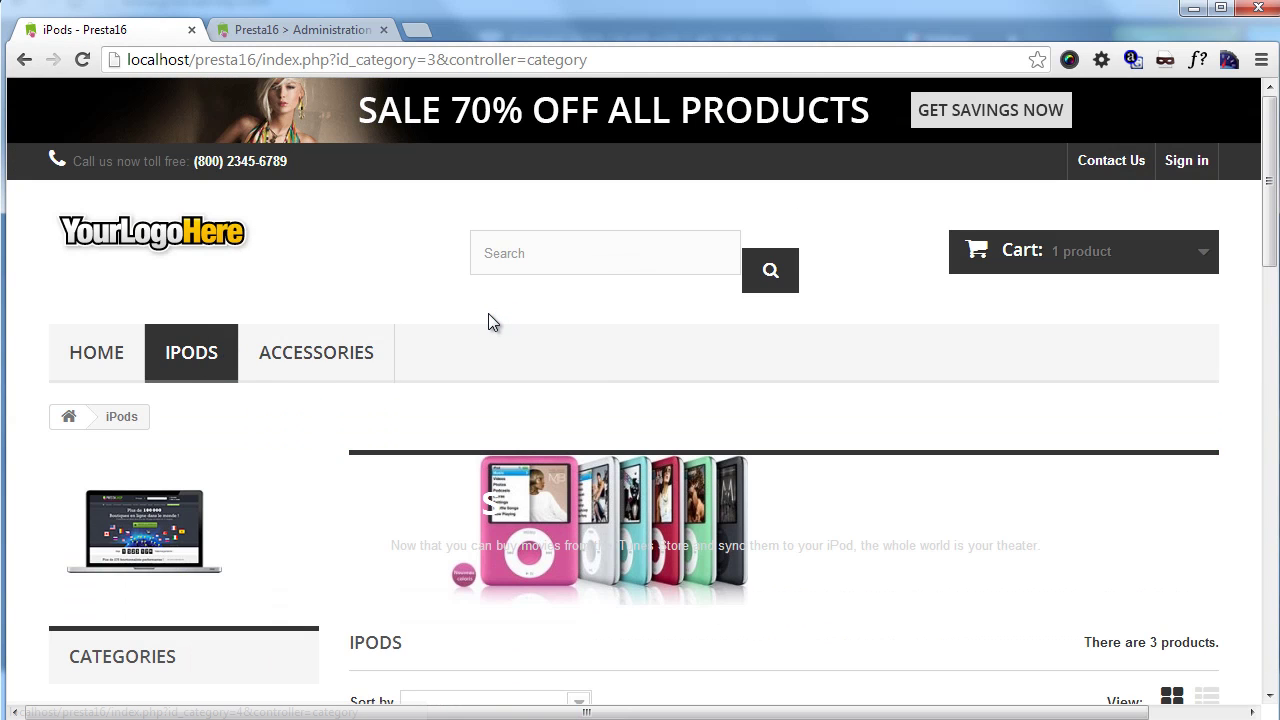
# Highlight the iPods category banner's title and description to read them over the image, then clear the selection.
pyautogui.scroll(-1, 488, 313)
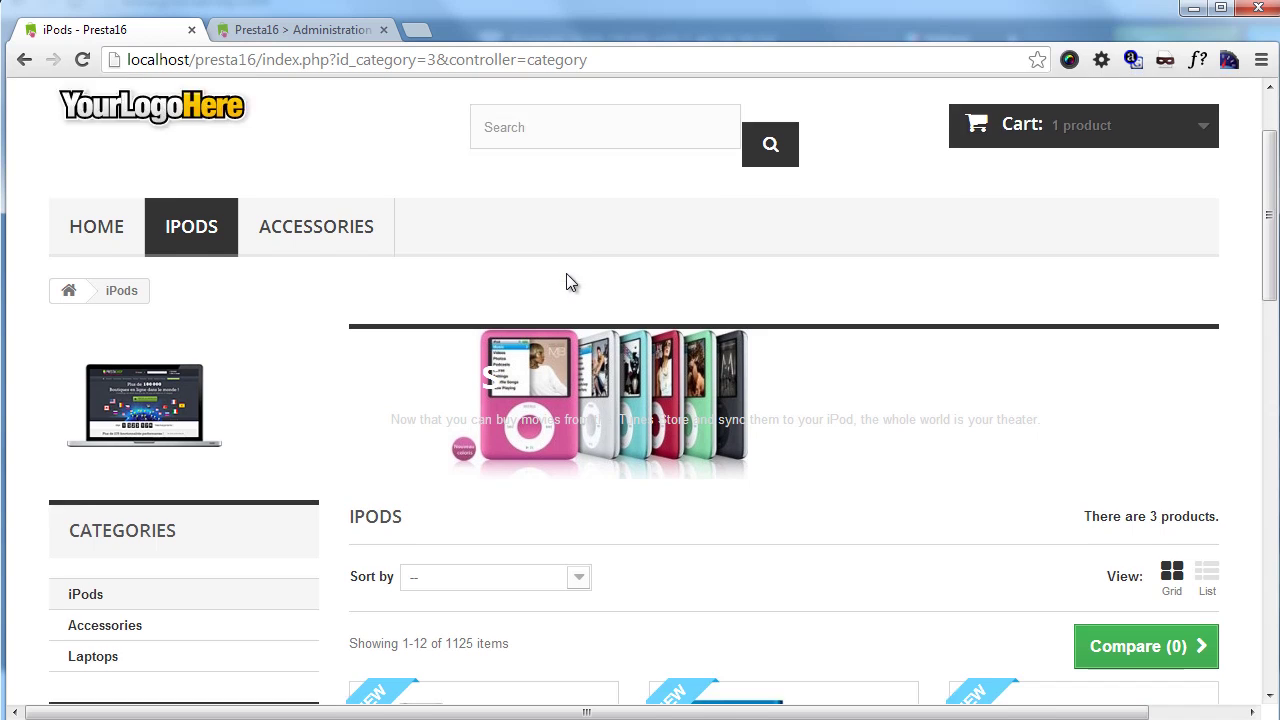
pyautogui.scroll(-1, 566, 282)
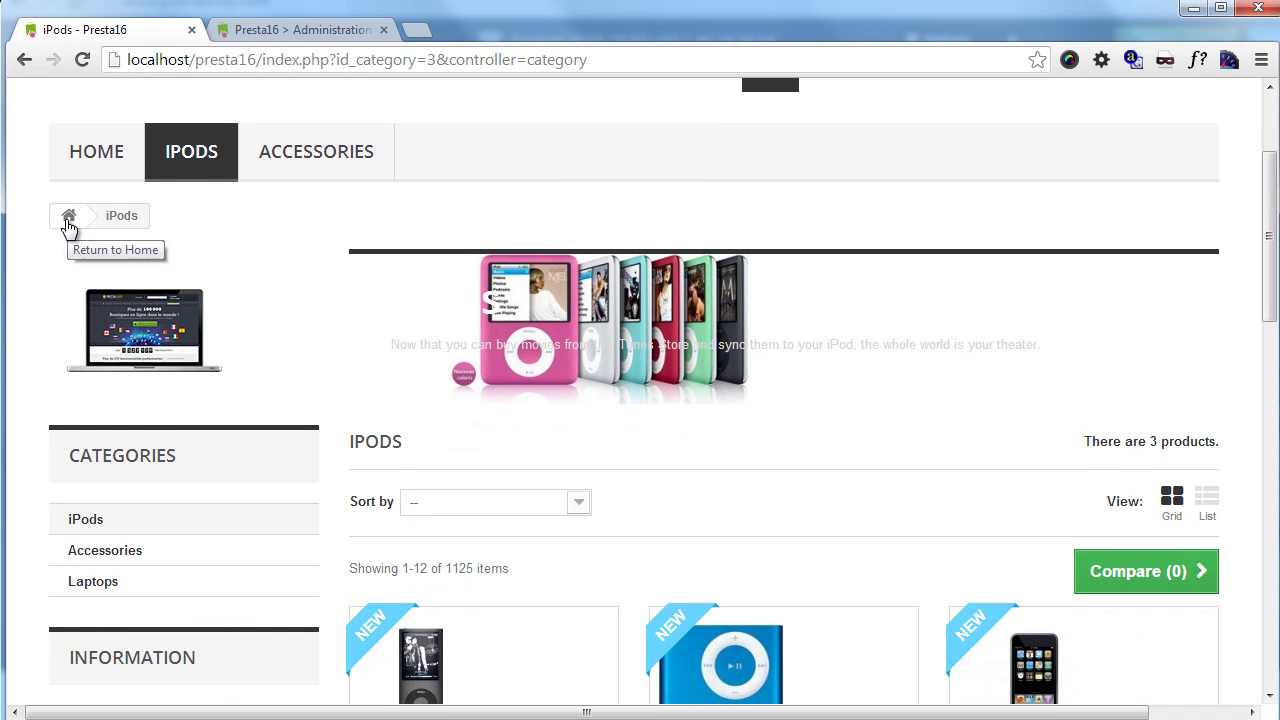
pyautogui.scroll(-1, 414, 186)
pyautogui.moveTo(349, 143); pyautogui.dragTo(343, 200)
pyautogui.click(1178, 322)
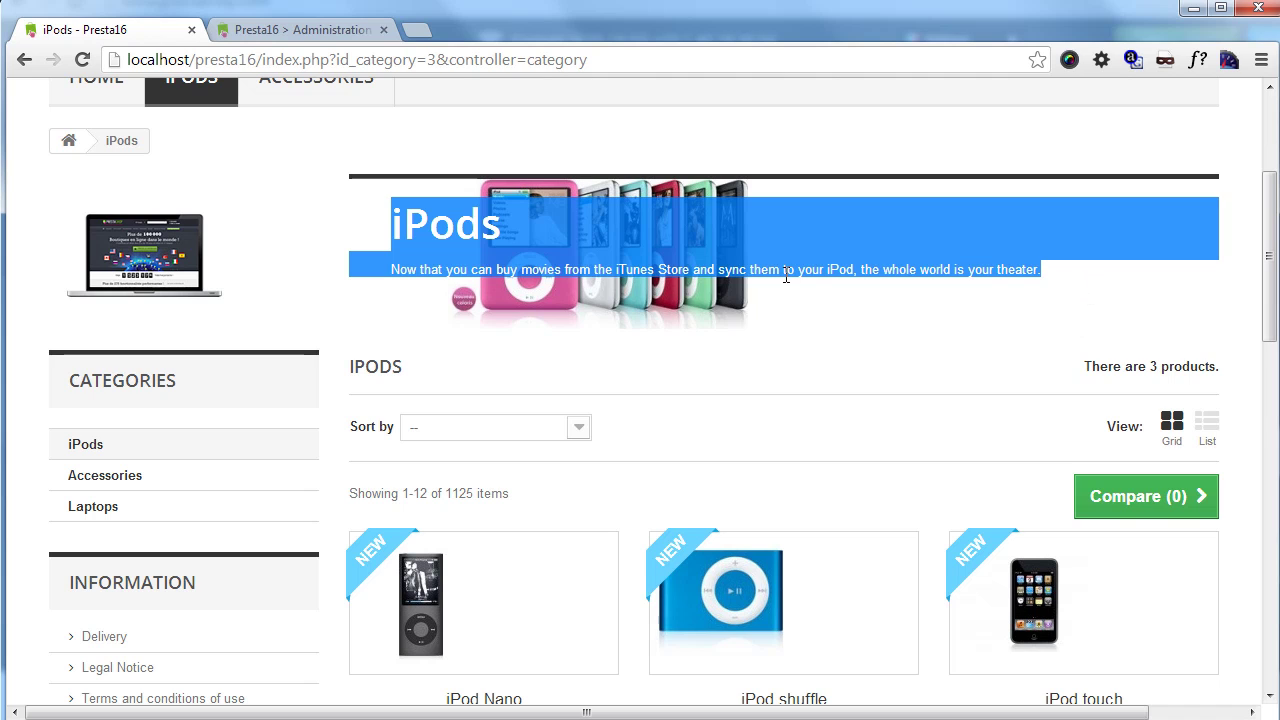
pyautogui.click(1070, 302)
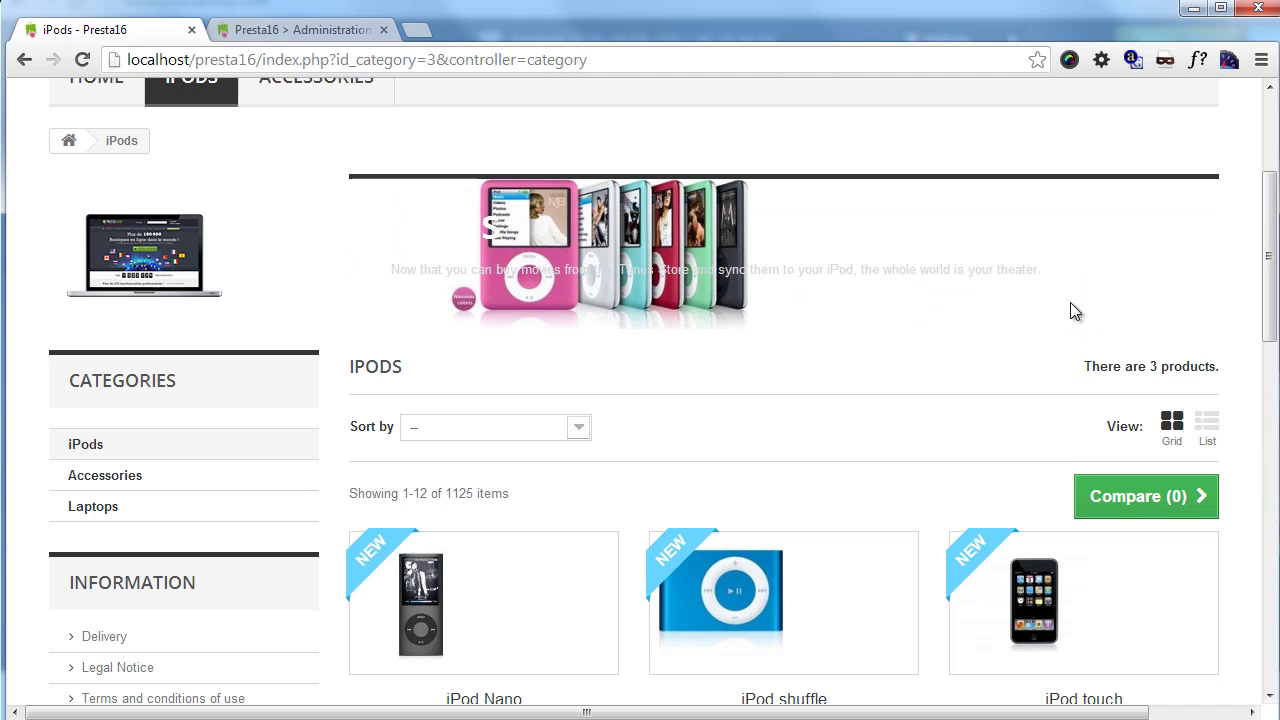
pyautogui.moveTo(389, 240); pyautogui.dragTo(1217, 320)
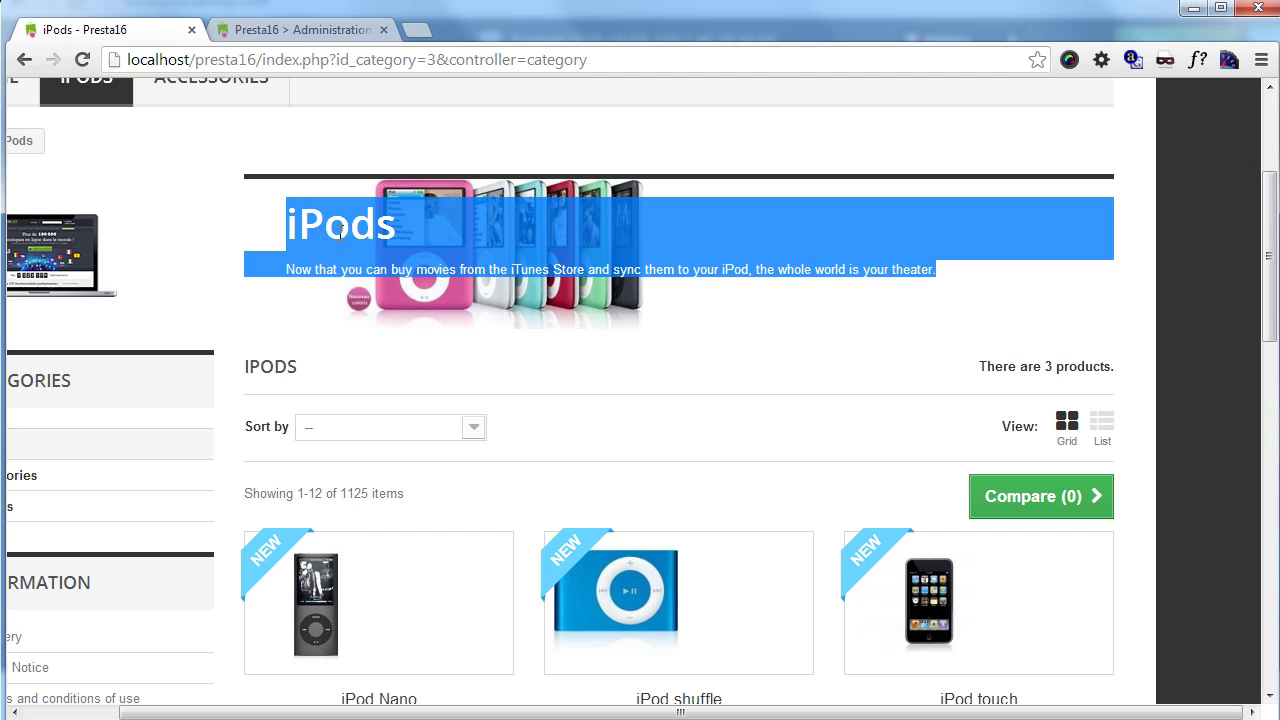
pyautogui.click(628, 415)
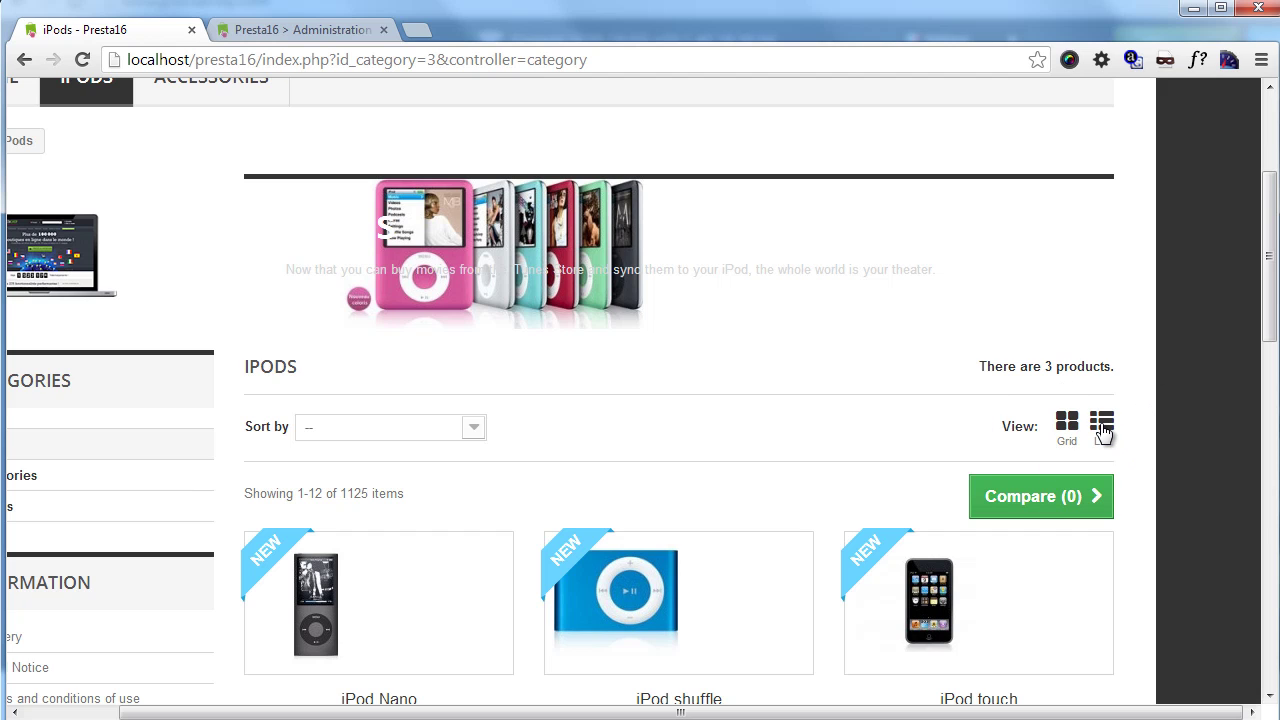
# Examine the iPods products in the grid, switch them to the List view and look through the entries.
pyautogui.scroll(-4, 920, 403)
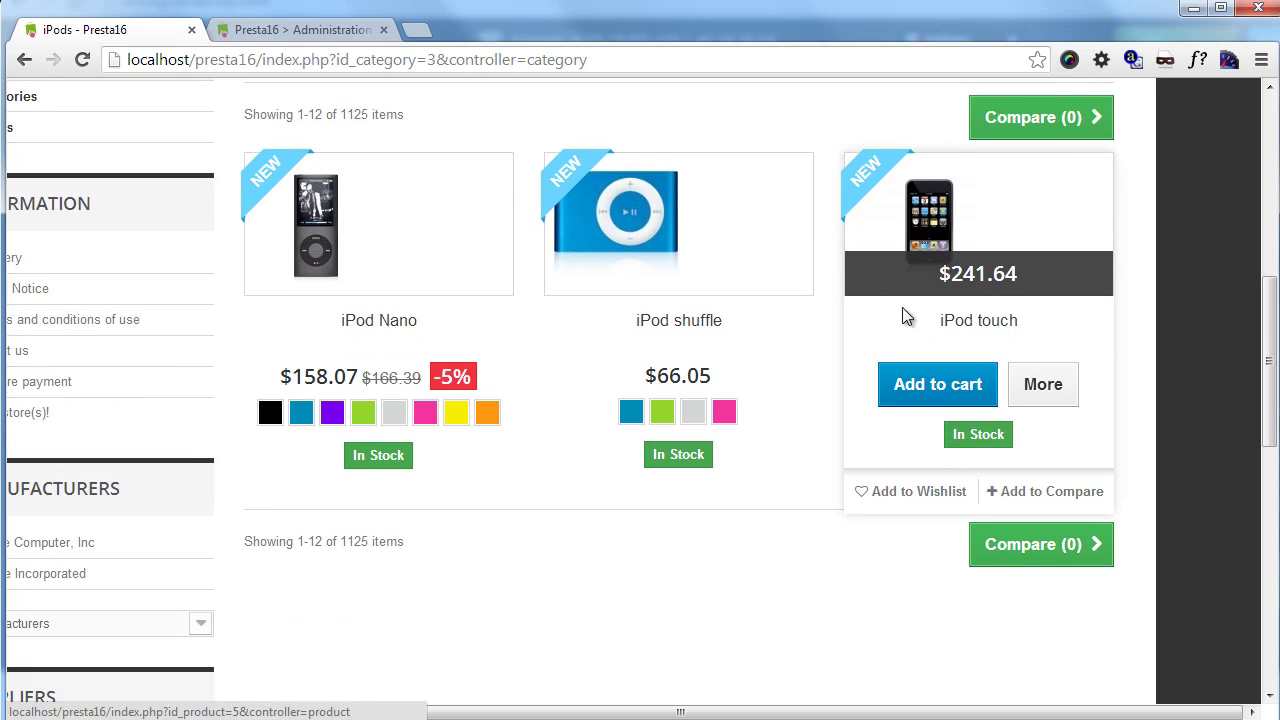
pyautogui.scroll(2, 631, 277)
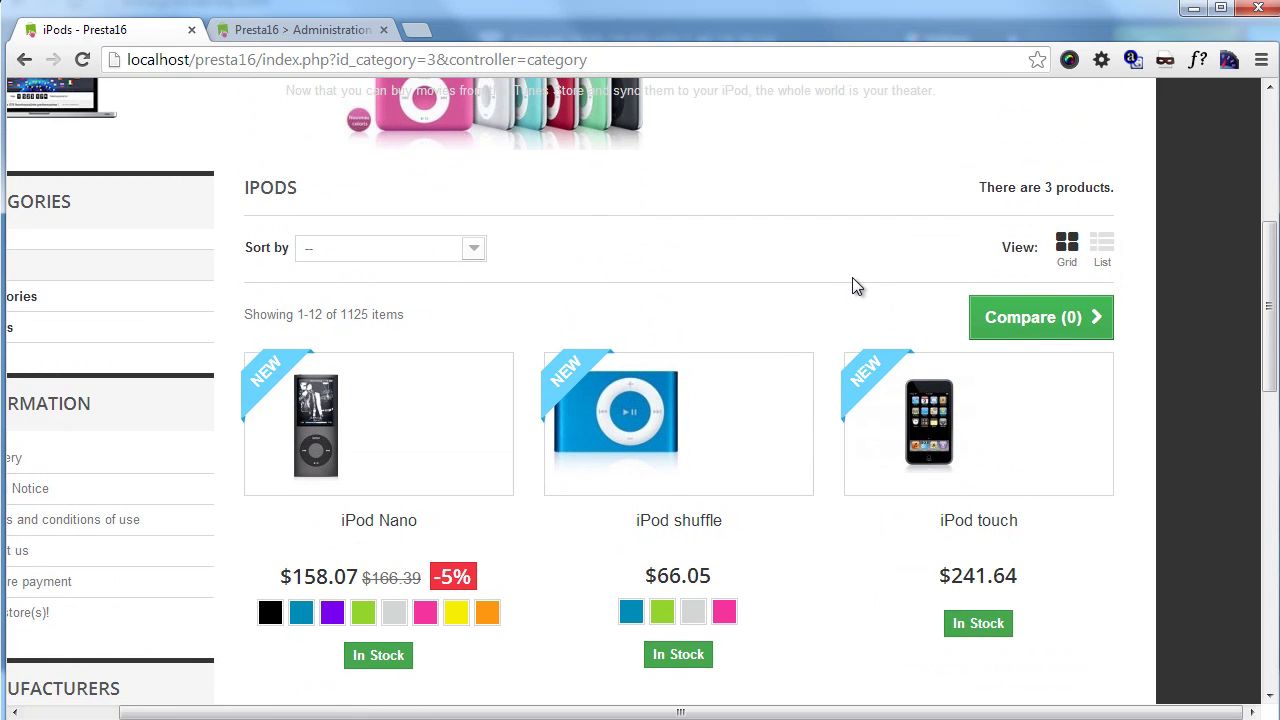
pyautogui.scroll(-1, 791, 240)
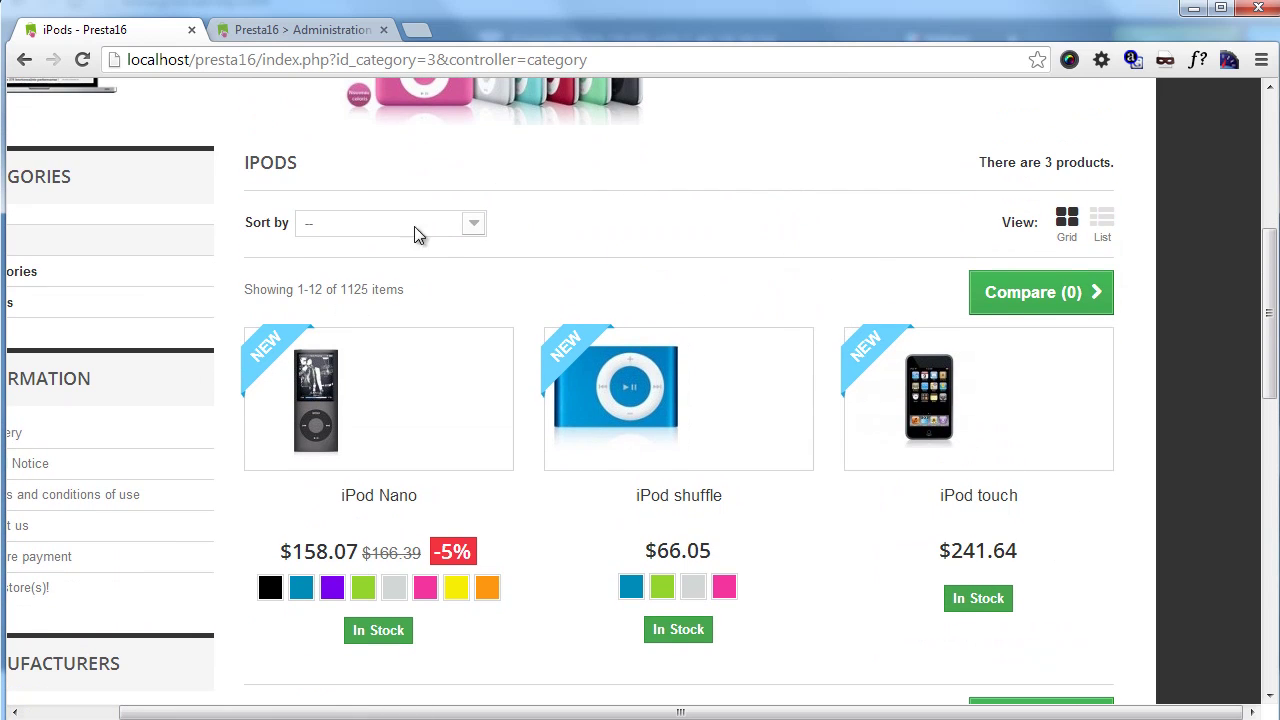
pyautogui.click(1103, 225)
pyautogui.scroll(-1, 805, 197)
pyautogui.scroll(-8, 808, 206)
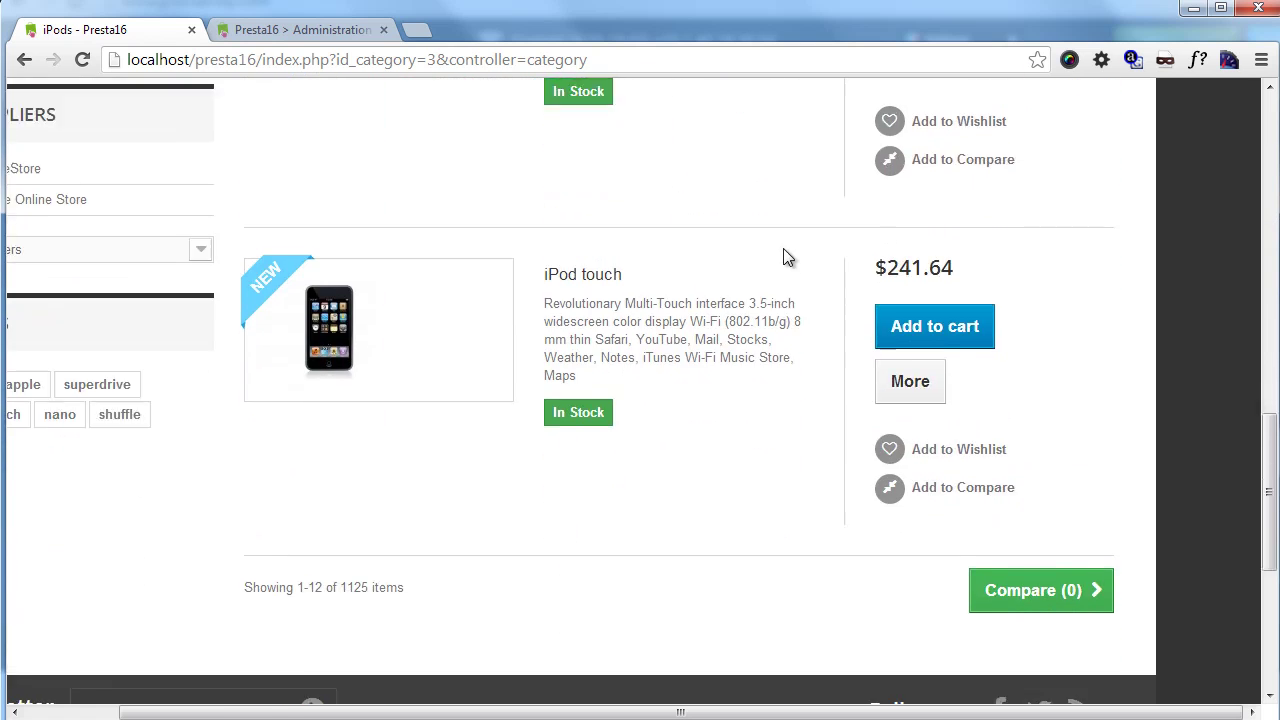
pyautogui.scroll(7, 790, 270)
pyautogui.scroll(2, 797, 272)
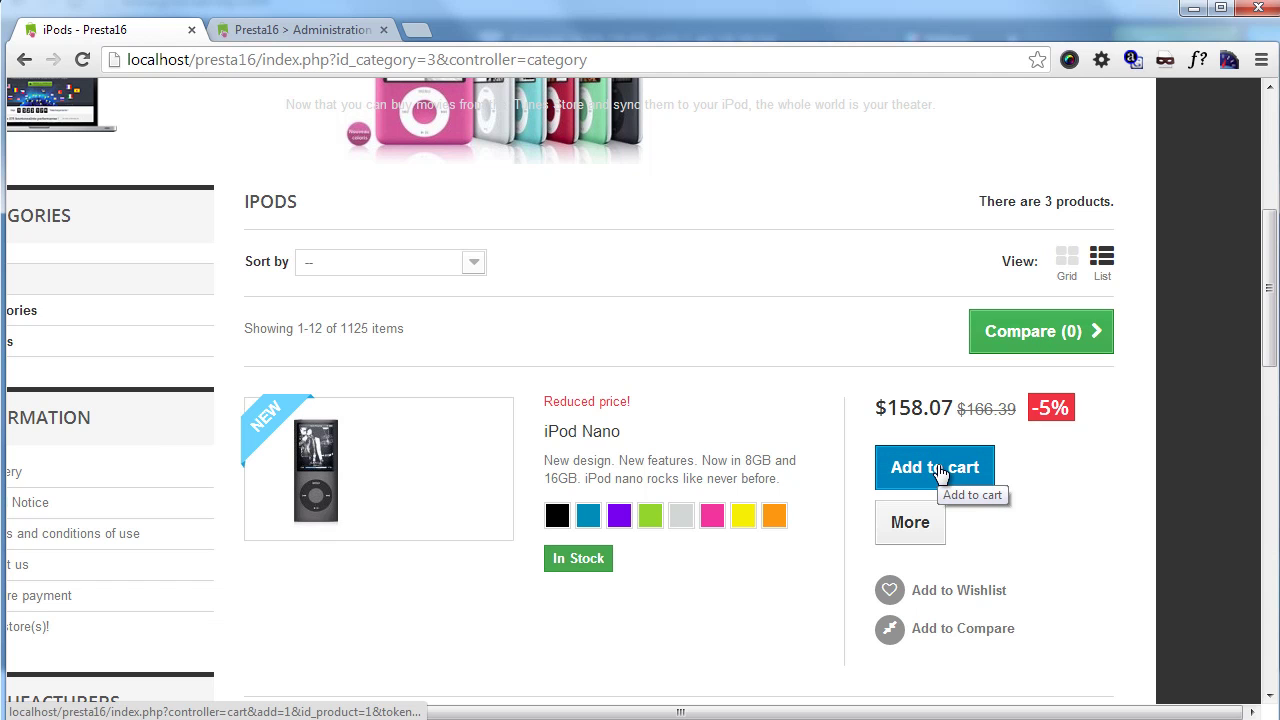
pyautogui.scroll(-2, 180, 245)
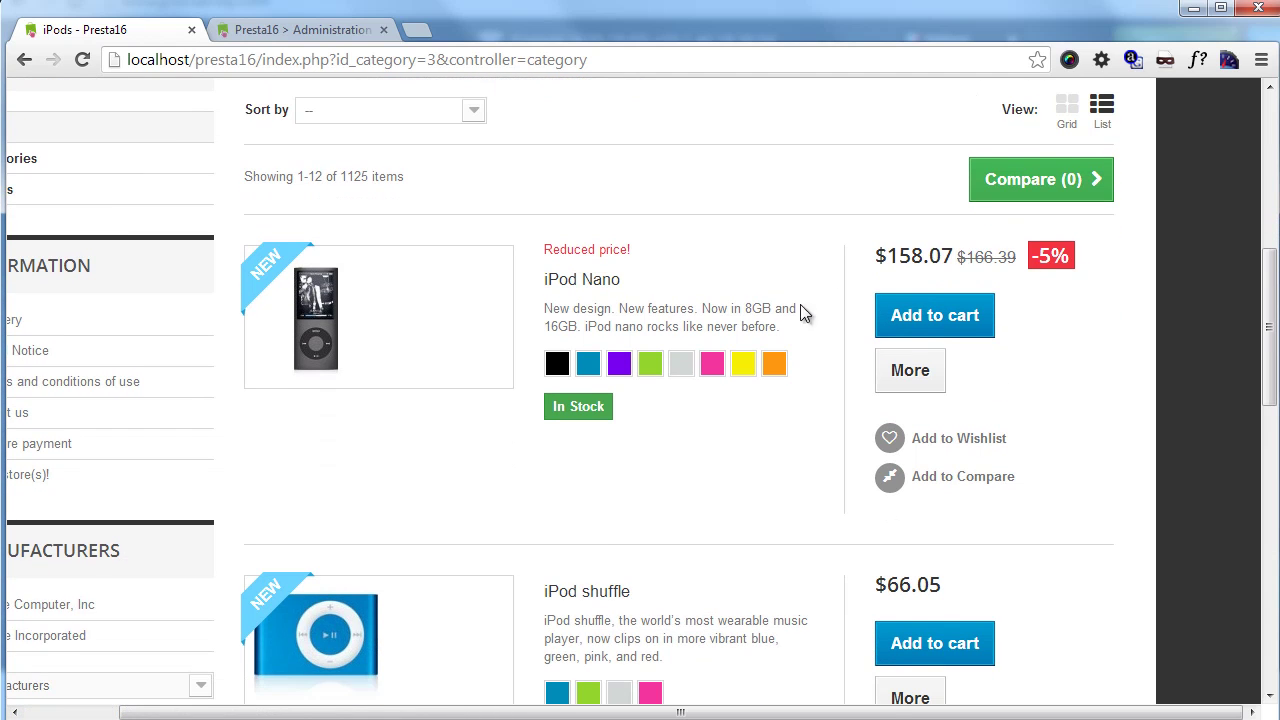
pyautogui.scroll(-8, 491, 323)
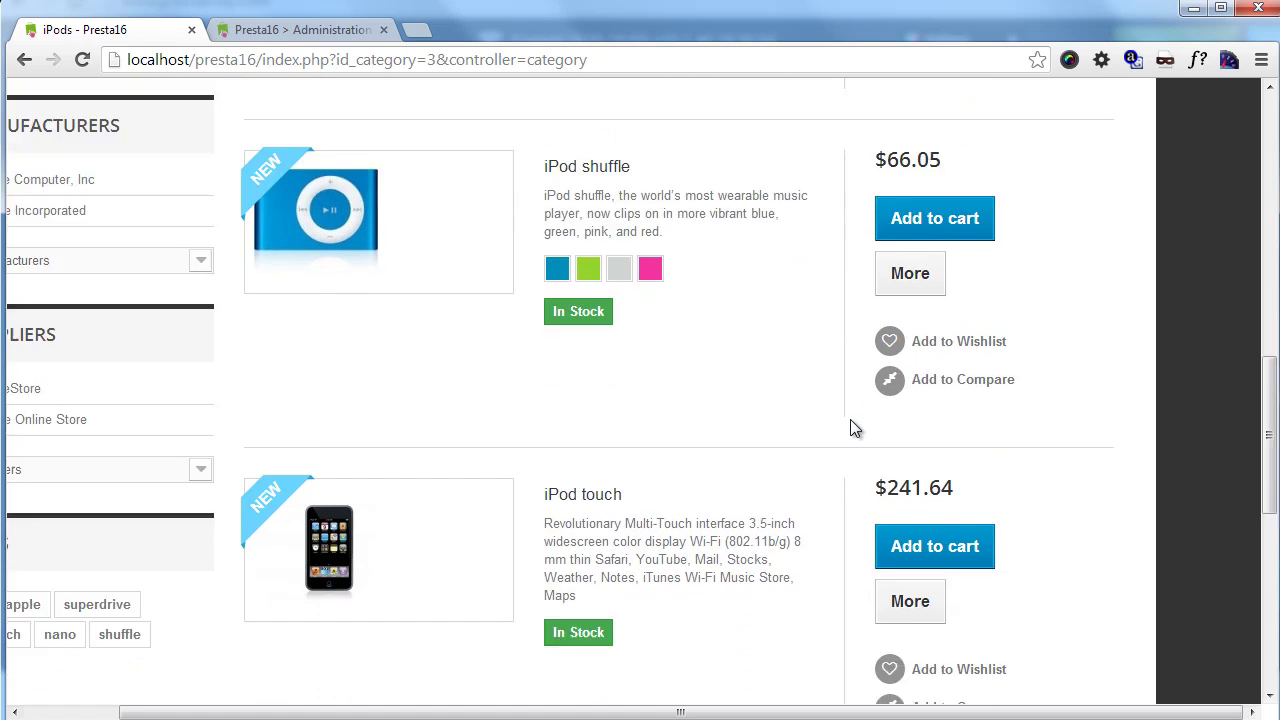
pyautogui.scroll(10, 851, 426)
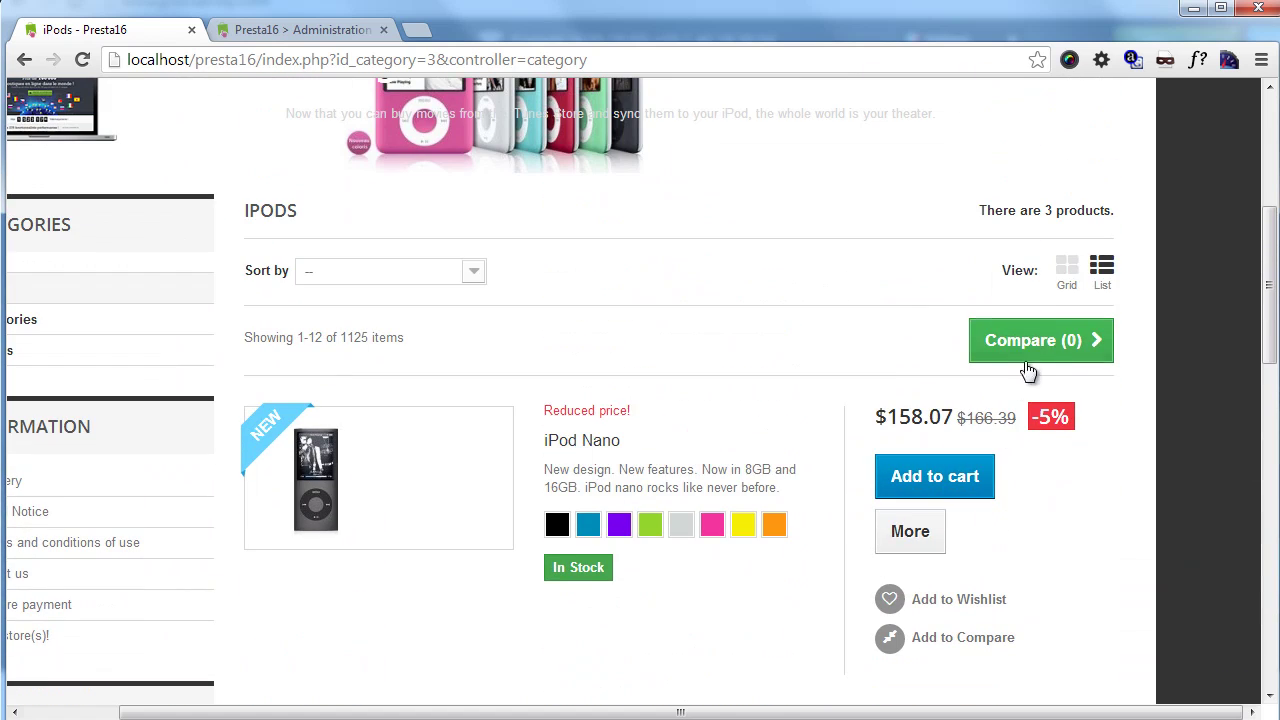
# Return the iPods products to the Grid view and open the iPod shuffle's product page in green.
pyautogui.click(1066, 268)
pyautogui.scroll(-3, 877, 317)
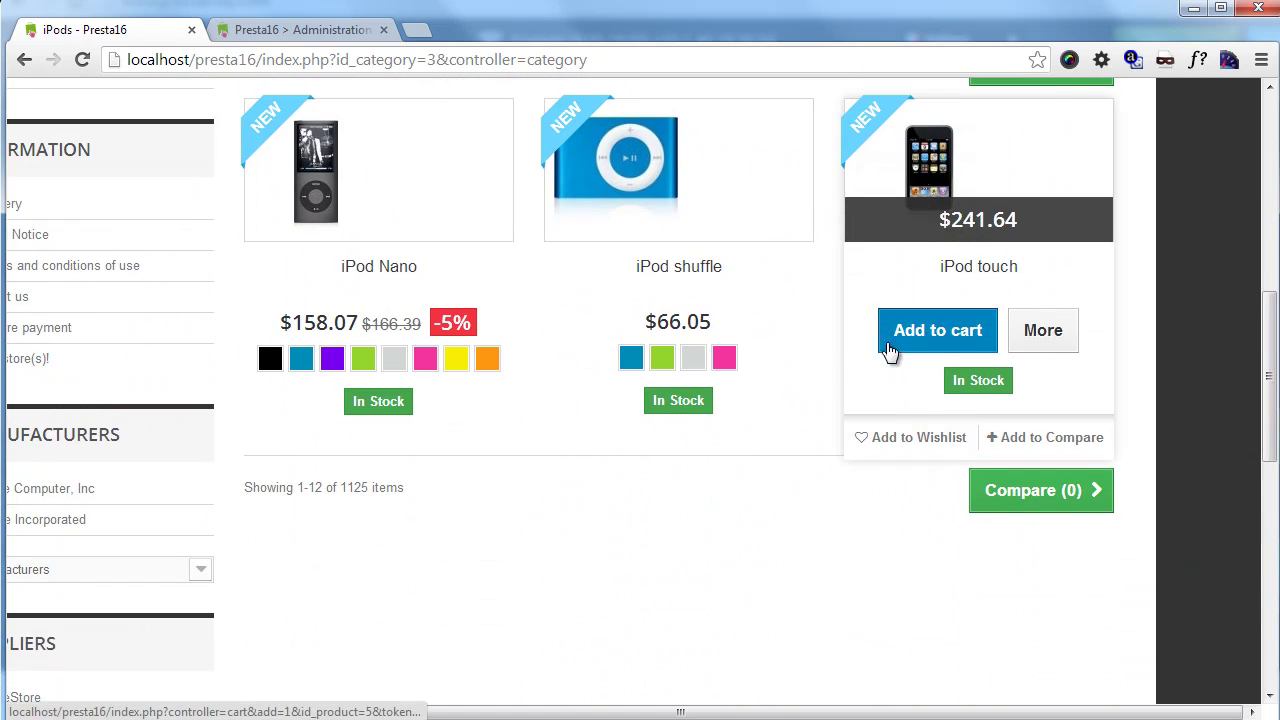
pyautogui.scroll(1, 778, 475)
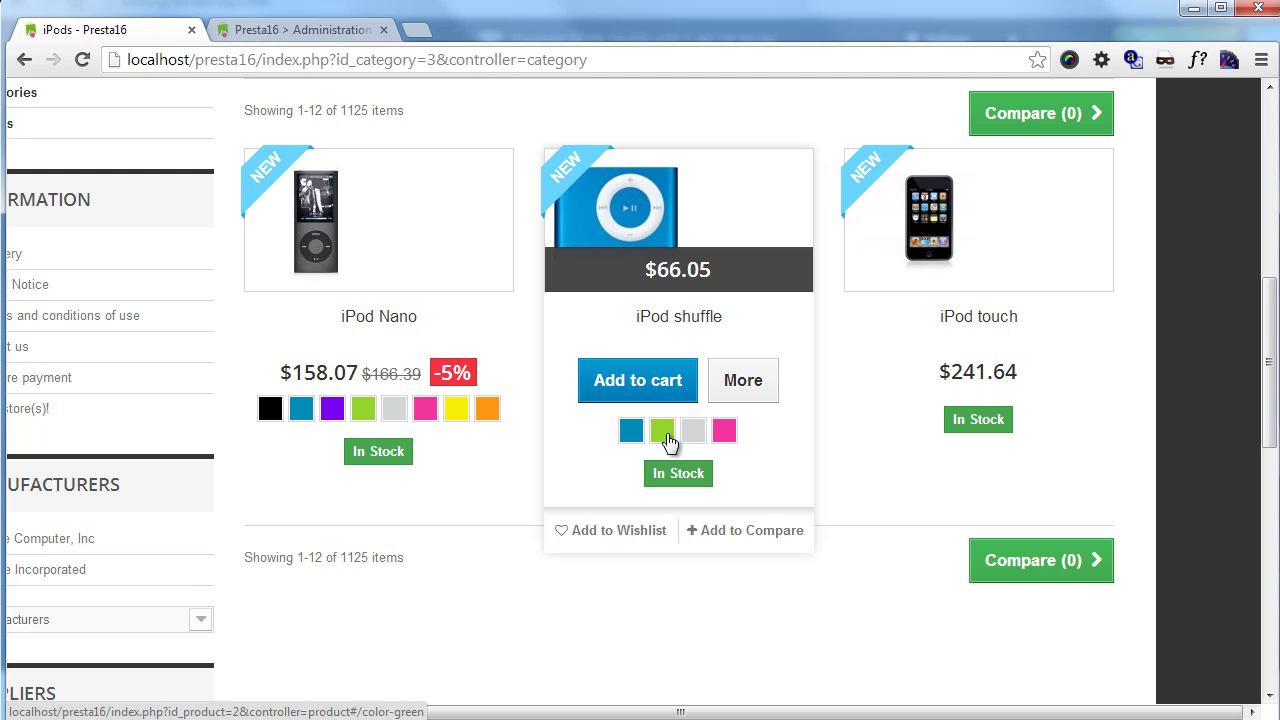
pyautogui.click(660, 437)
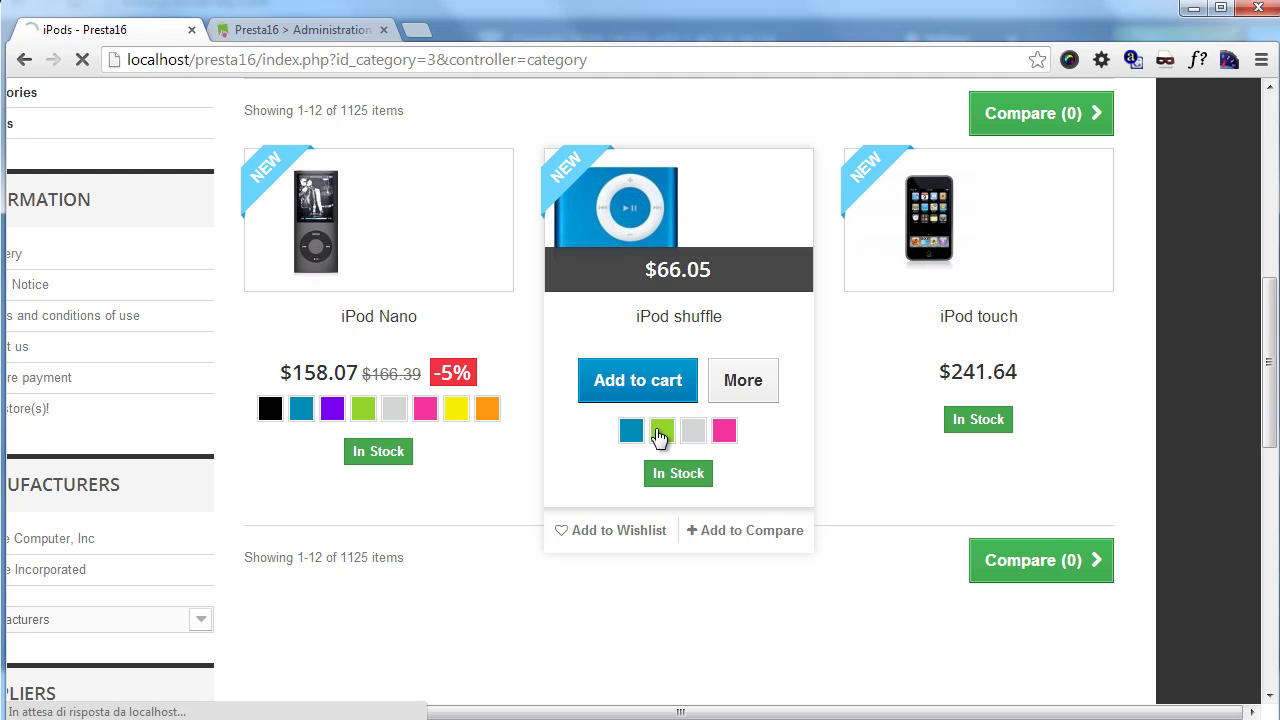
pyautogui.scroll(-3, 660, 437)
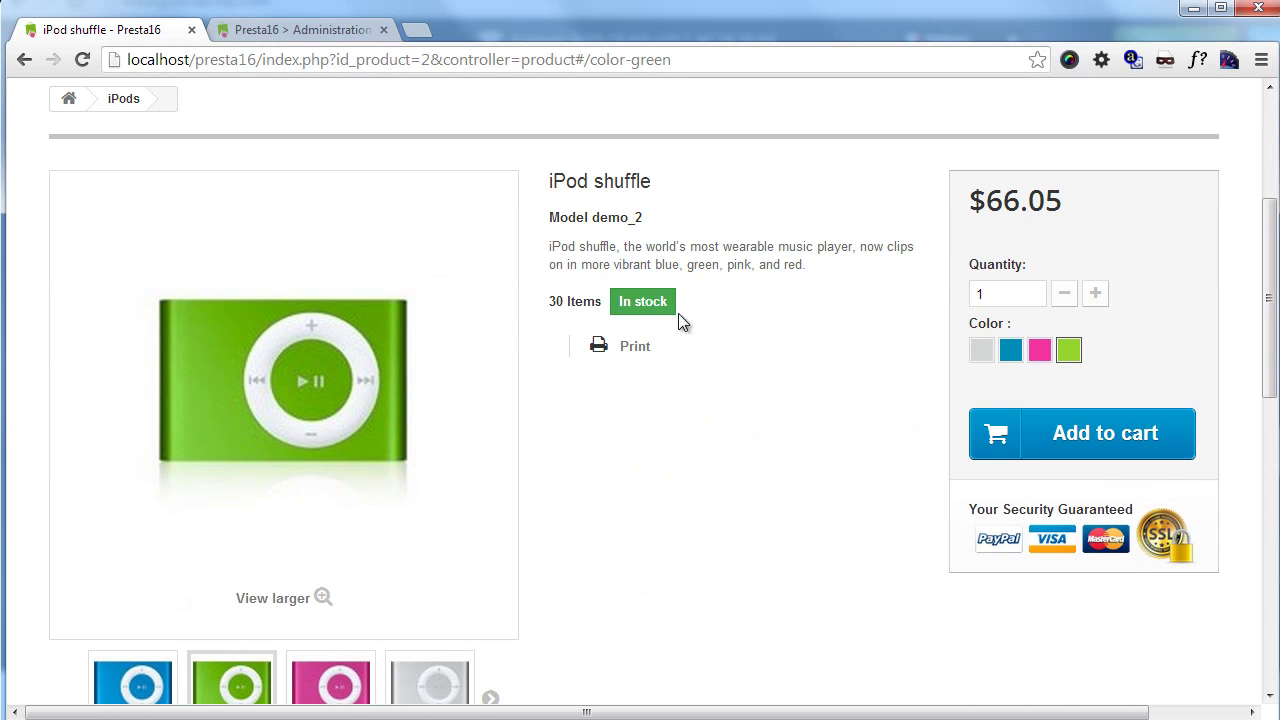
pyautogui.scroll(-1, 729, 398)
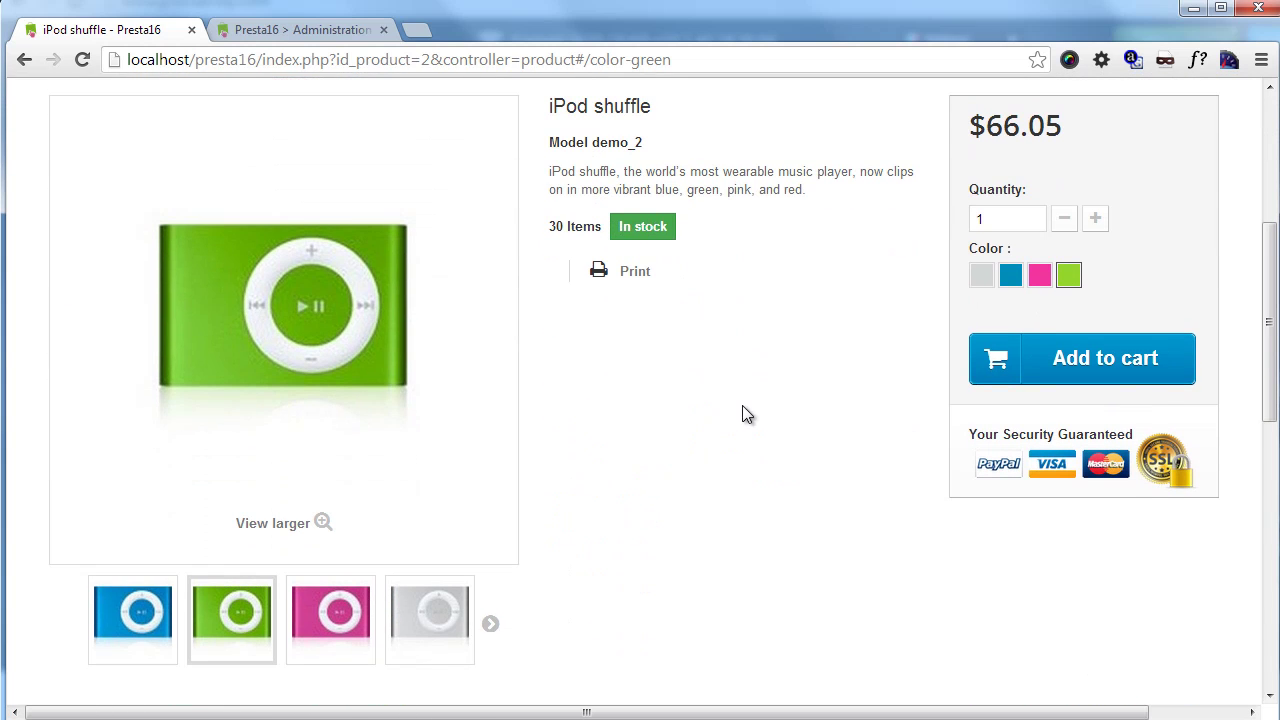
# Go back to the iPods category and view the available sorting options without changing the order.
pyautogui.click(27, 58)
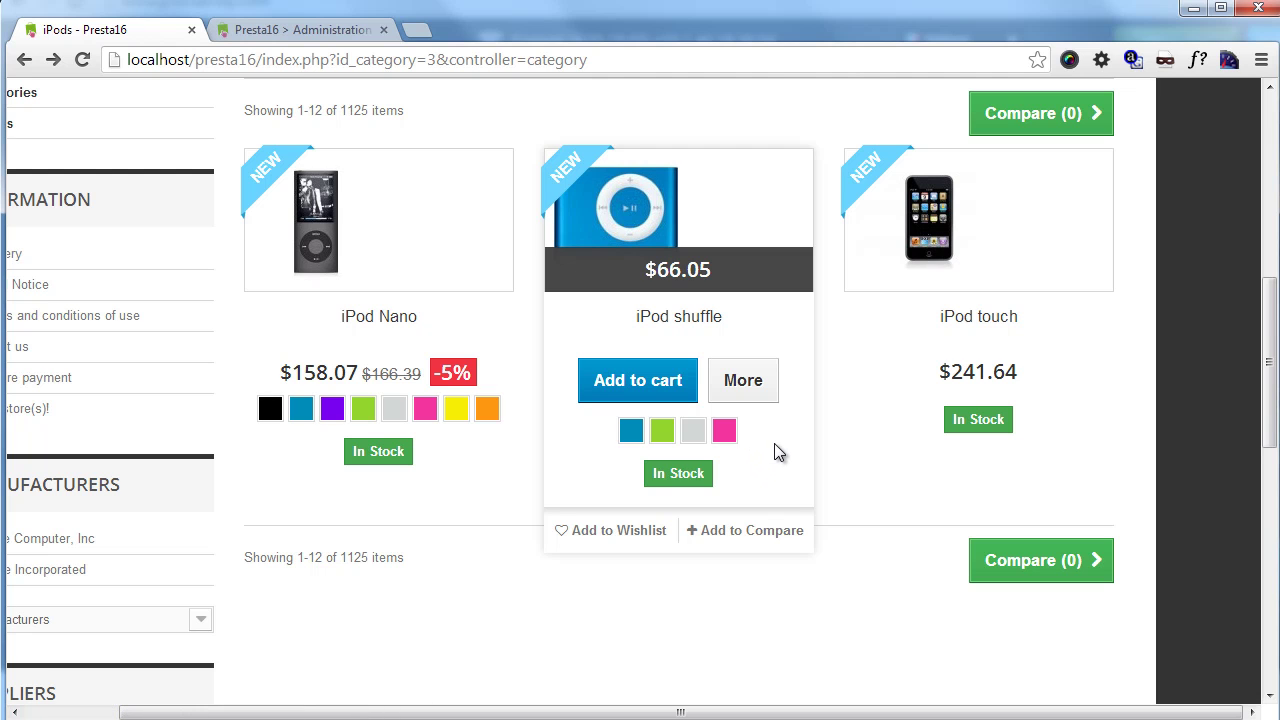
pyautogui.scroll(2, 549, 391)
pyautogui.moveTo(538, 712); pyautogui.dragTo(317, 660)
pyautogui.scroll(2, 346, 457)
pyautogui.click(571, 543)
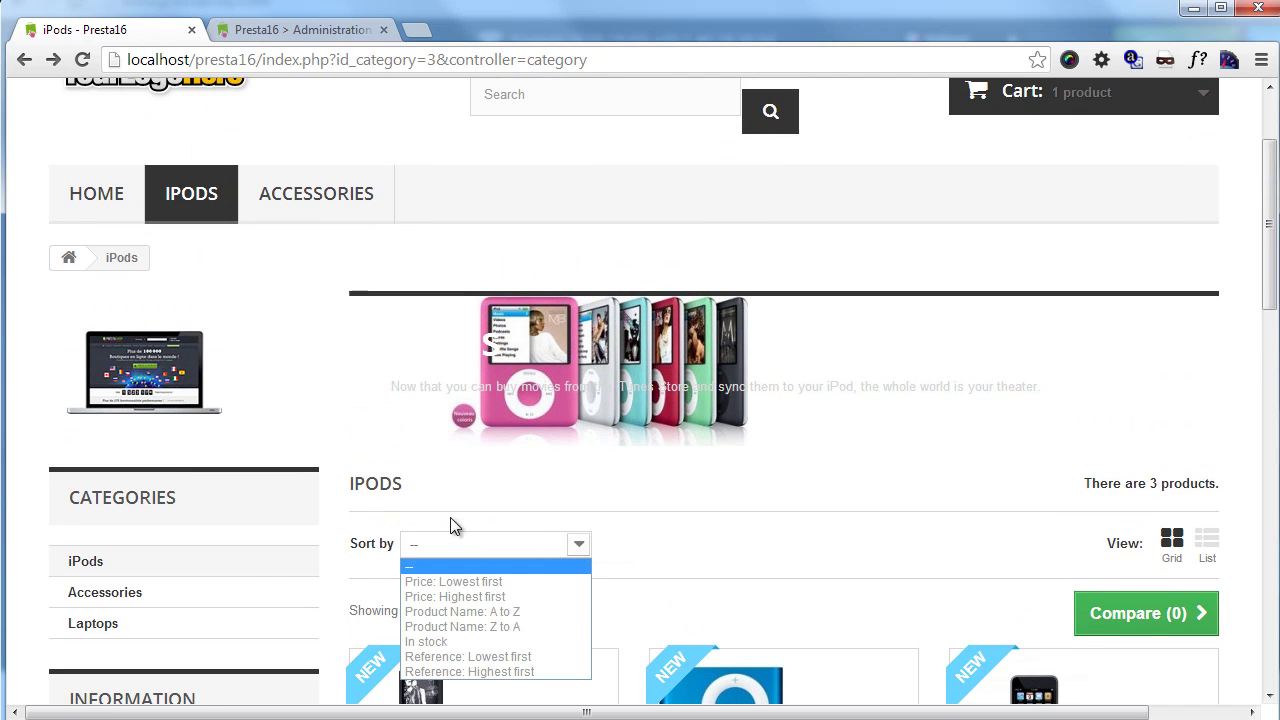
pyautogui.scroll(-1, 486, 432)
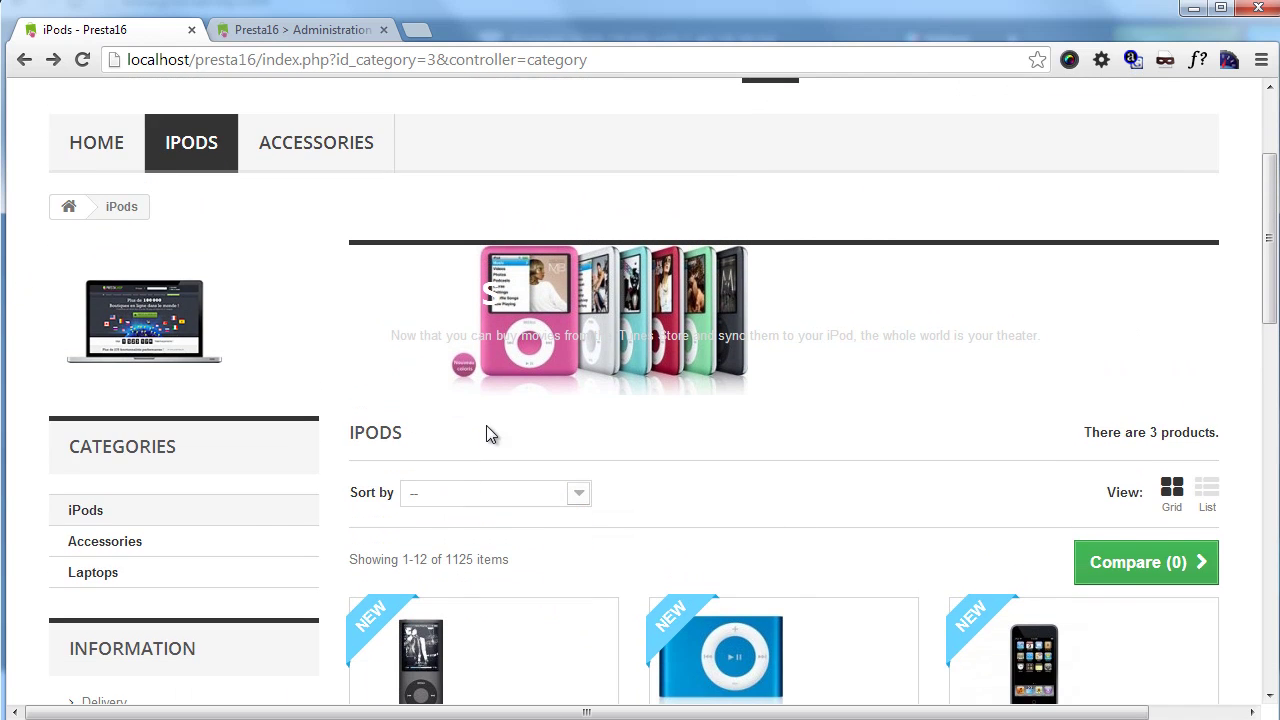
# Examine the iPods category page's side blocks, from categories down to tags, and its product grid.
pyautogui.scroll(-5, 486, 432)
pyautogui.scroll(-6, 191, 286)
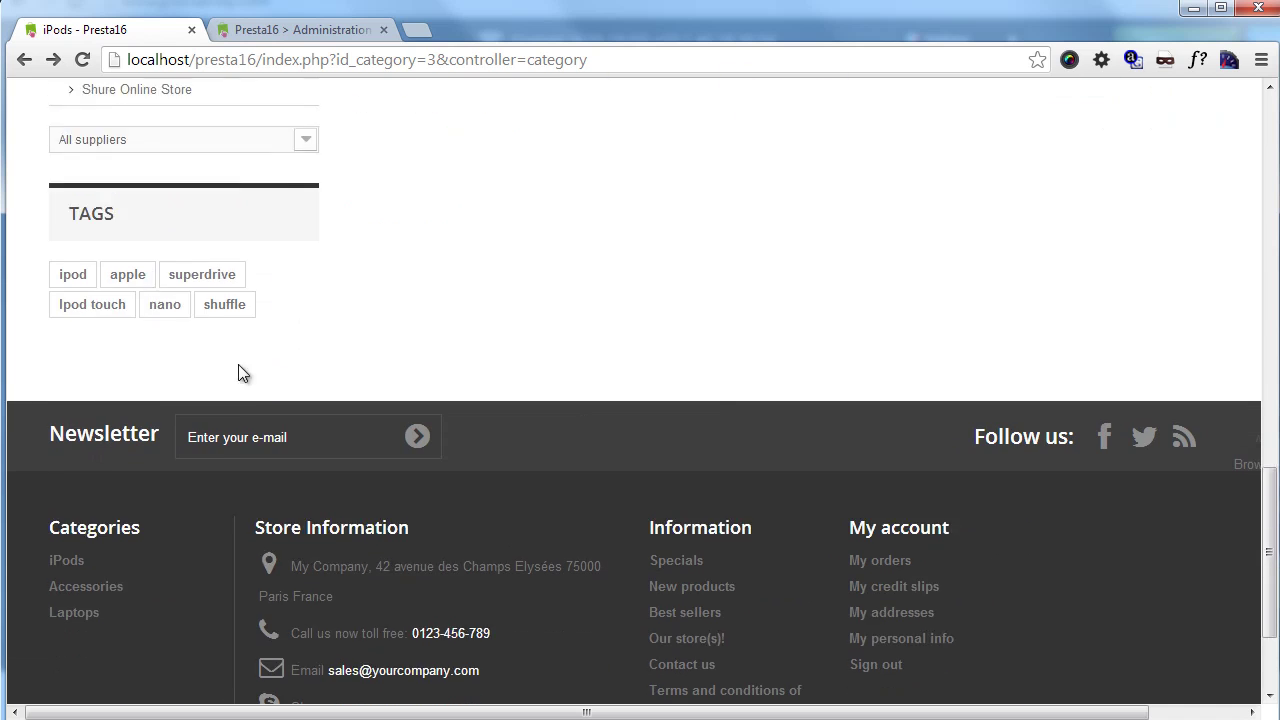
pyautogui.scroll(10, 266, 317)
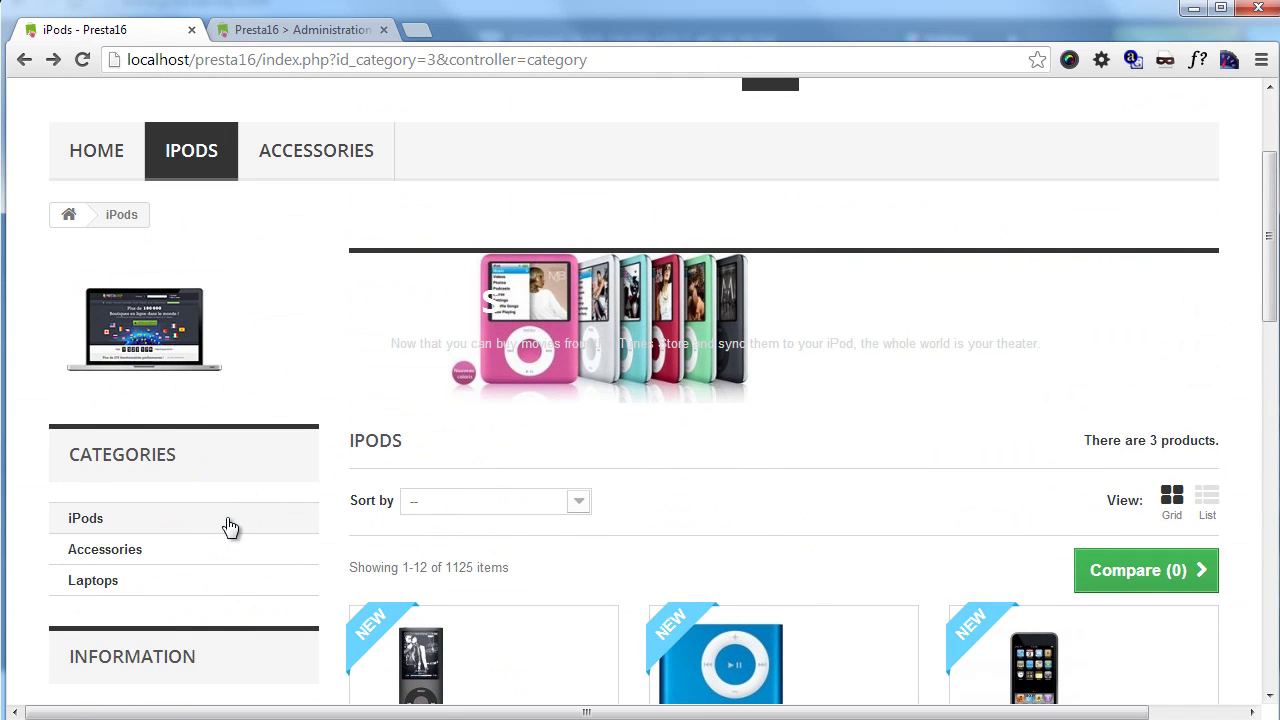
pyautogui.scroll(-3, 225, 525)
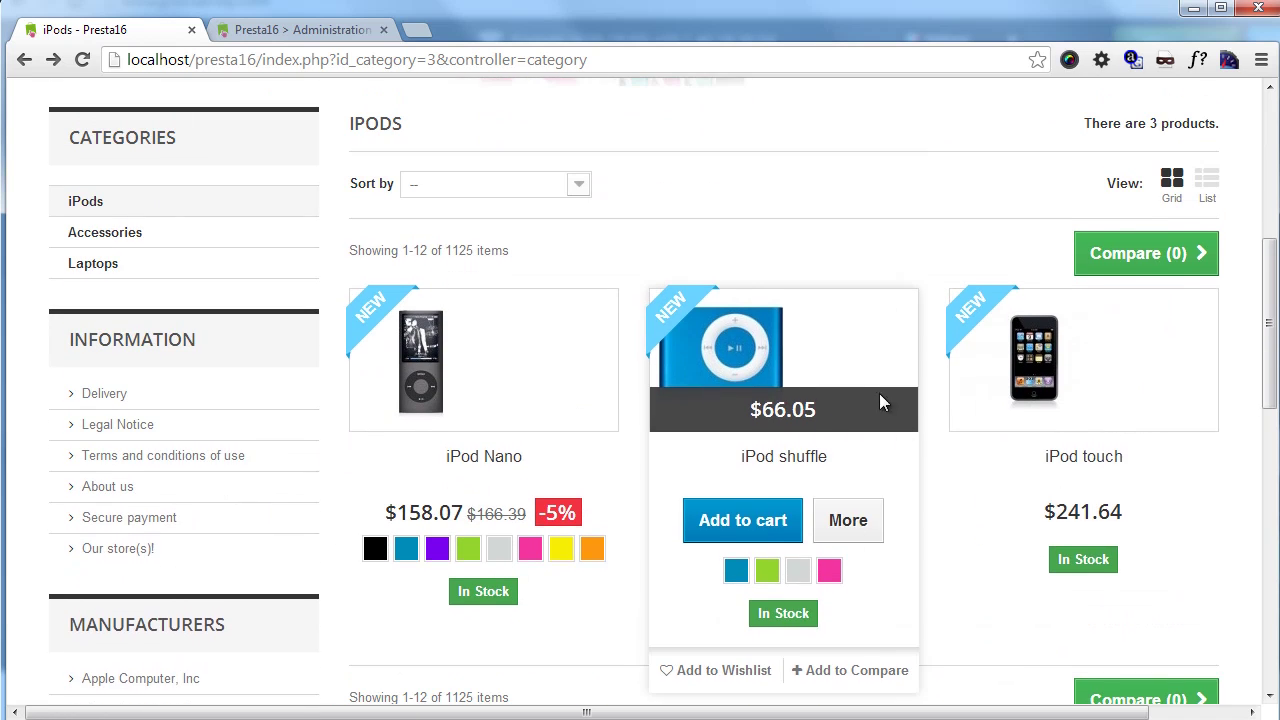
pyautogui.scroll(-1, 880, 450)
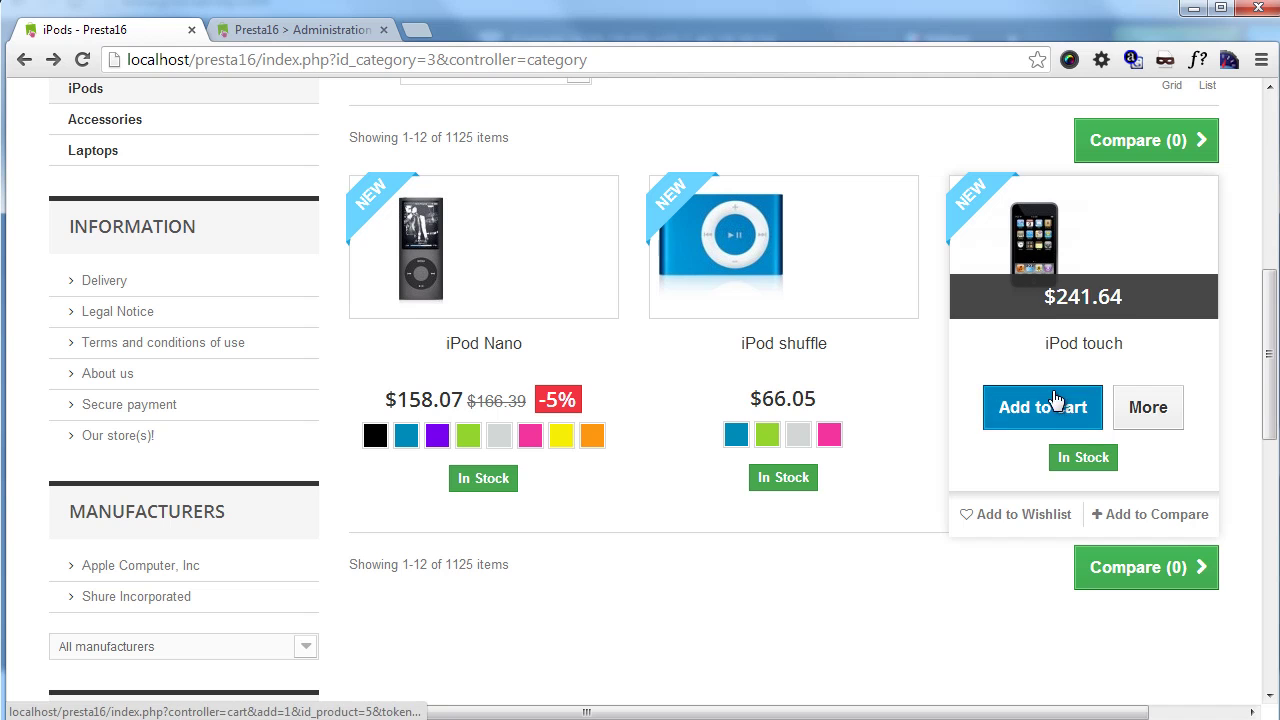
pyautogui.scroll(1, 615, 427)
pyautogui.scroll(5, 615, 427)
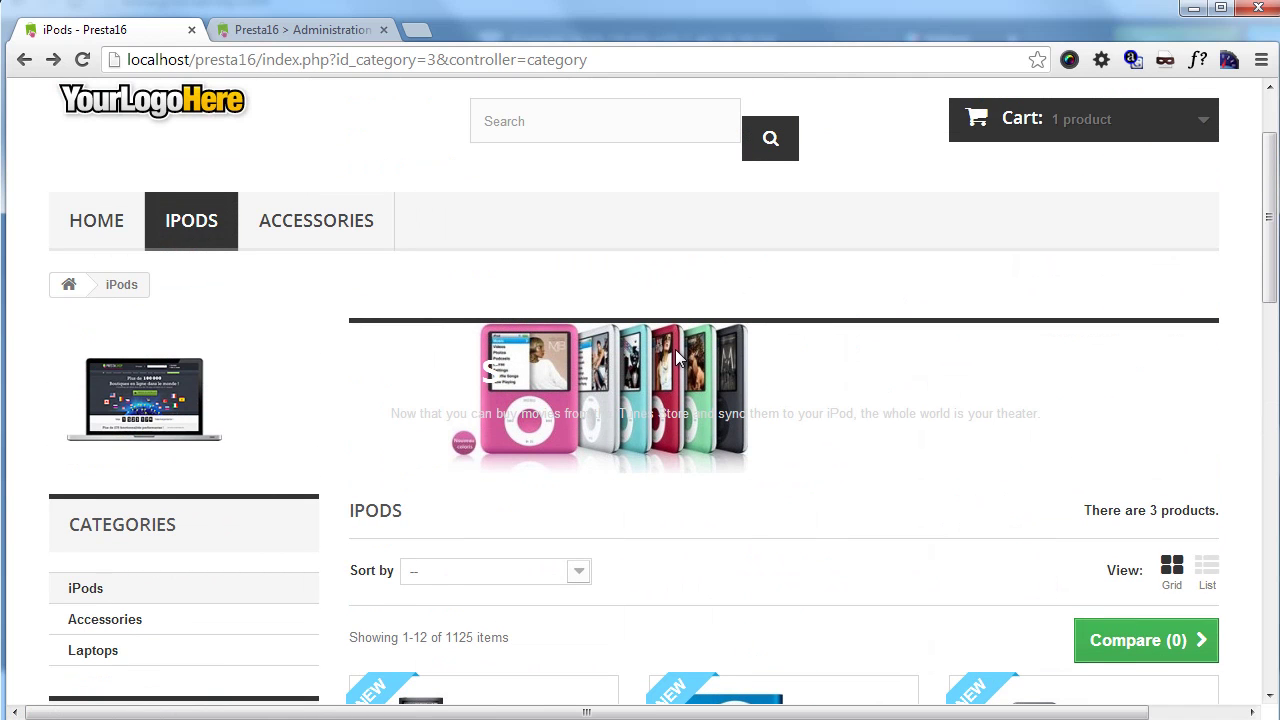
pyautogui.scroll(-10, 360, 300)
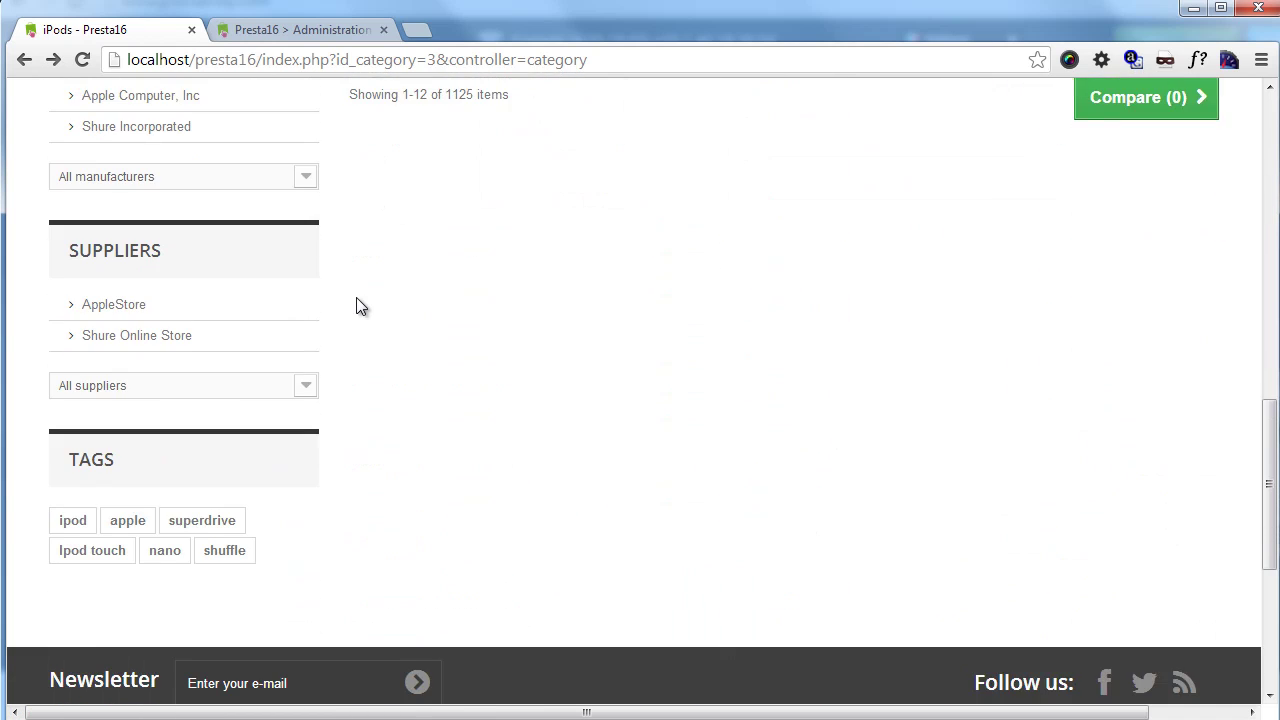
pyautogui.scroll(7, 861, 436)
pyautogui.scroll(-1, 846, 360)
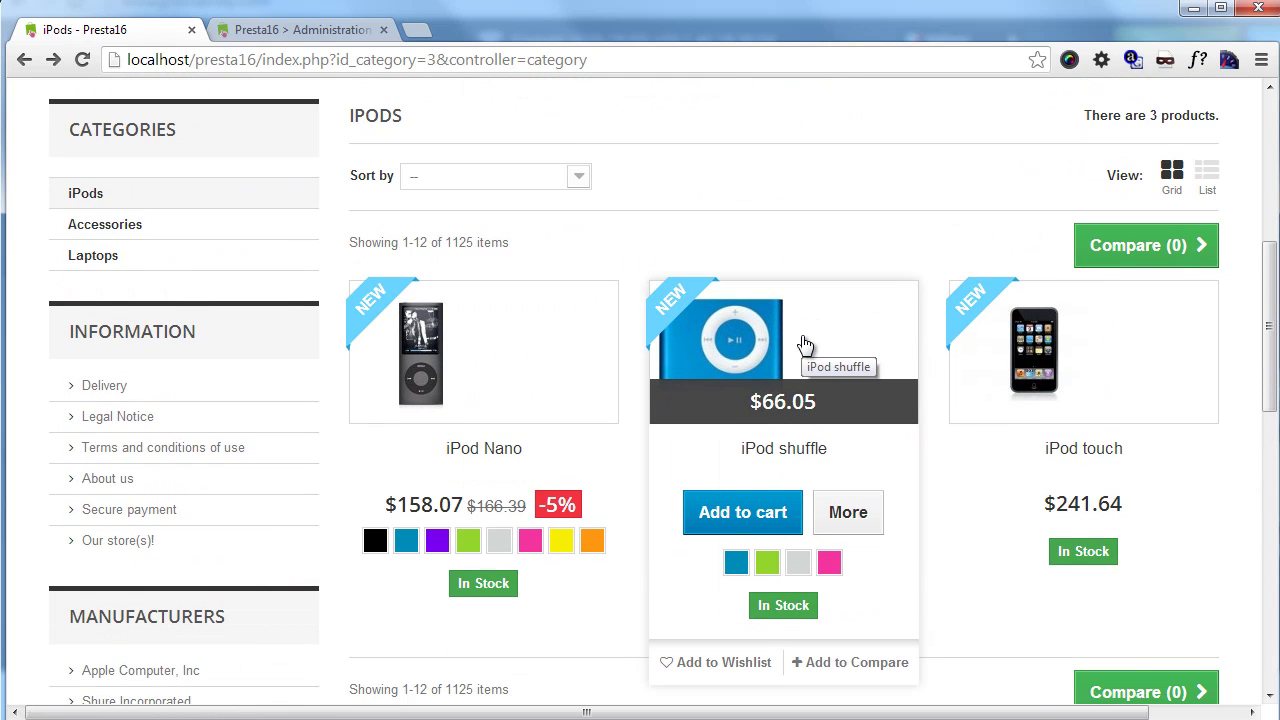
# Add the iPod shuffle and iPod touch to the comparison and open the product comparison page.
pyautogui.scroll(-2, 806, 345)
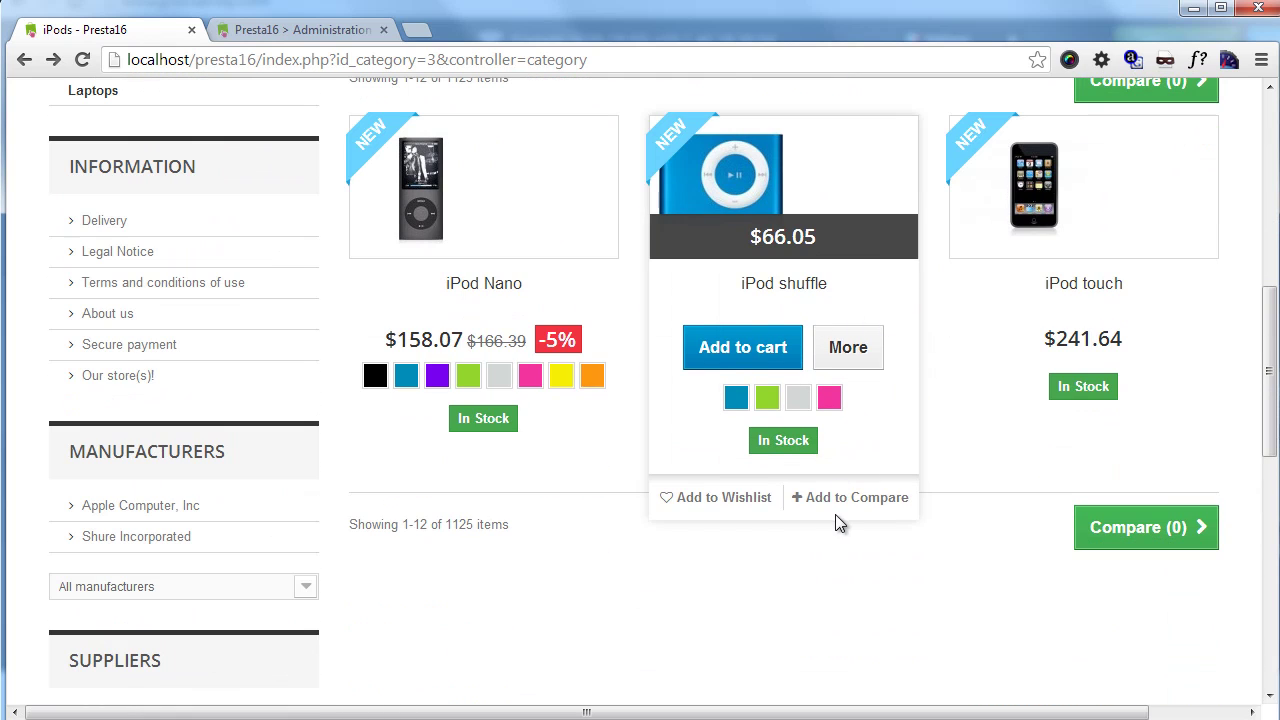
pyautogui.moveTo(1092, 410)
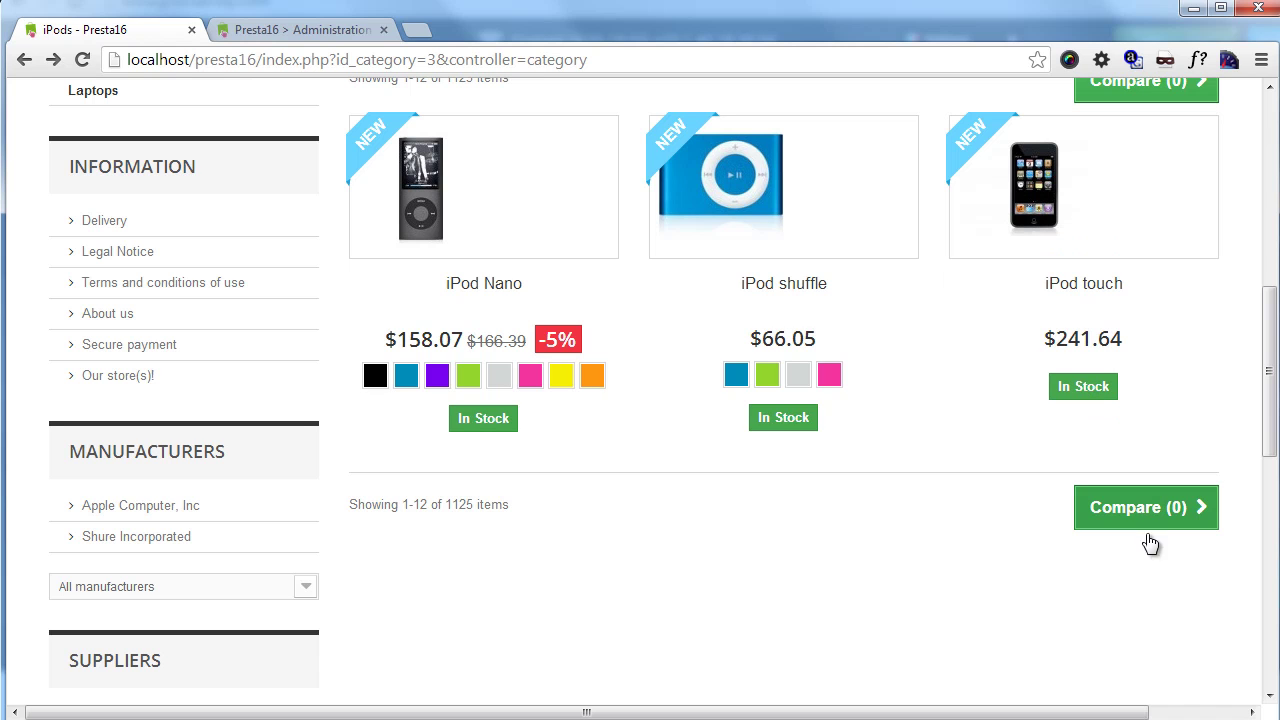
pyautogui.click(1143, 512)
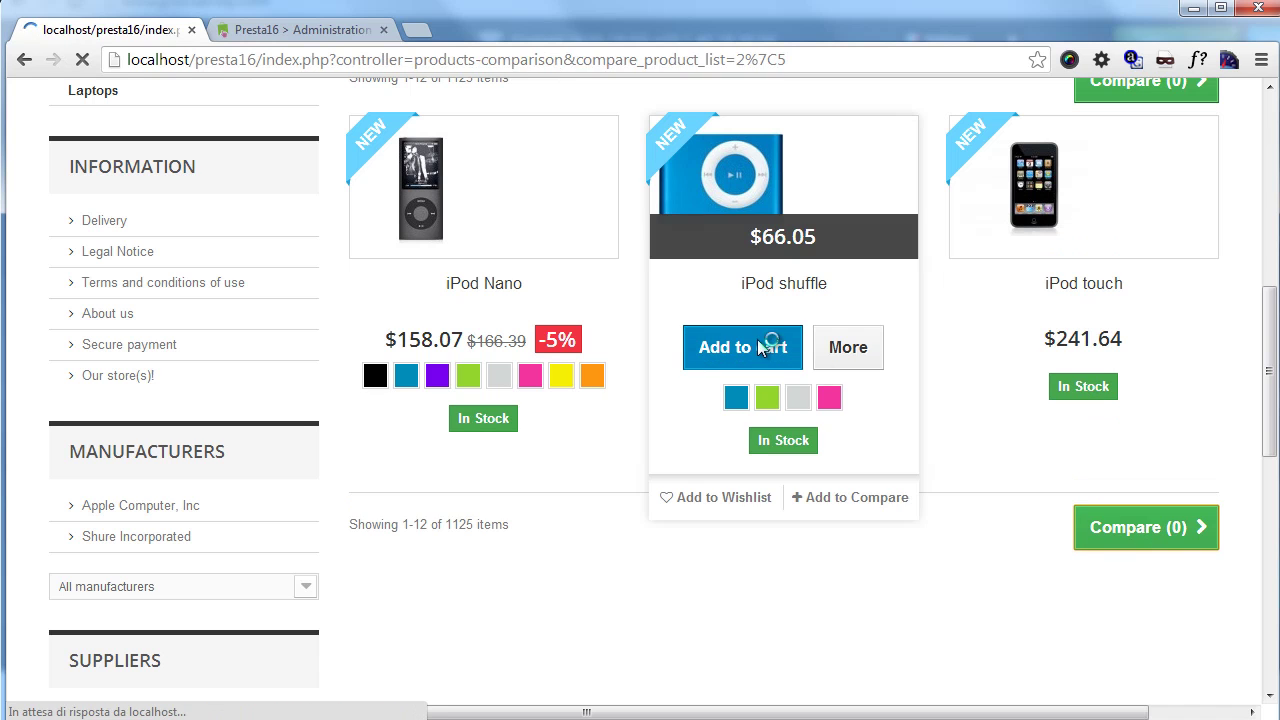
# Look over the product comparison, continue shopping from it, and open the iPods category.
pyautogui.scroll(-3, 760, 335)
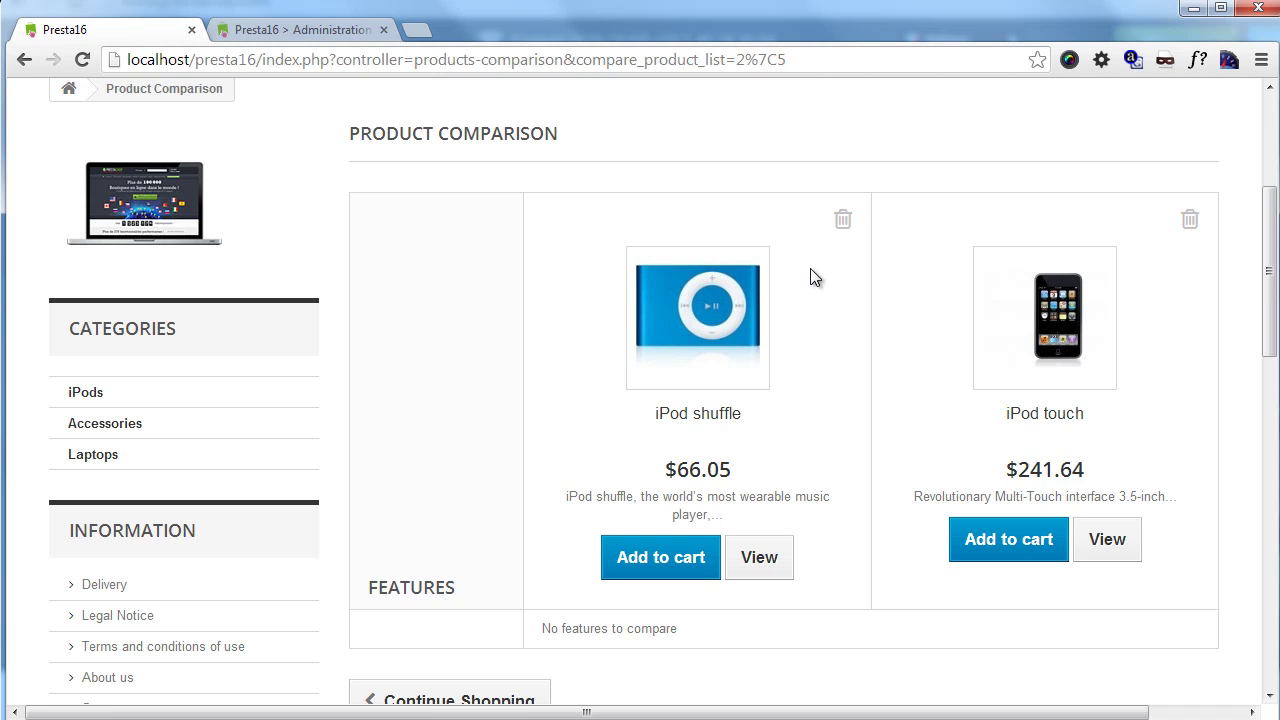
pyautogui.scroll(-2, 810, 268)
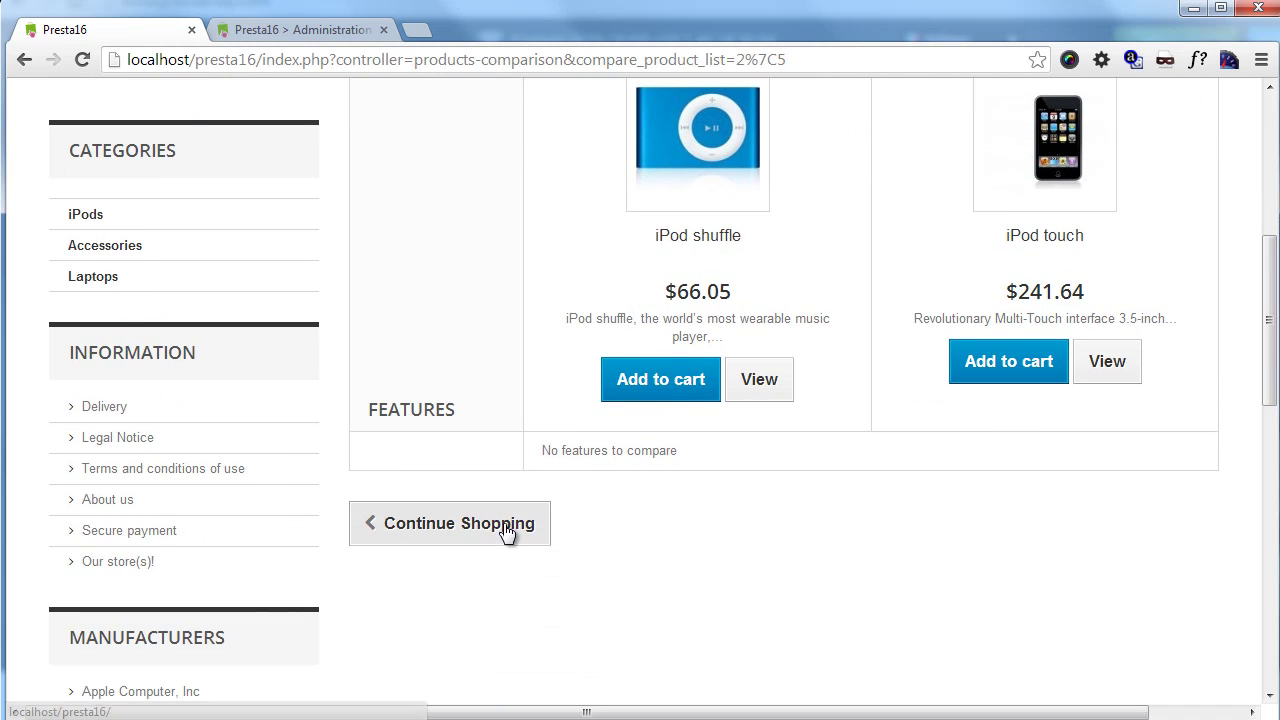
pyautogui.click(505, 530)
pyautogui.scroll(-3, 897, 360)
pyautogui.scroll(2, 520, 380)
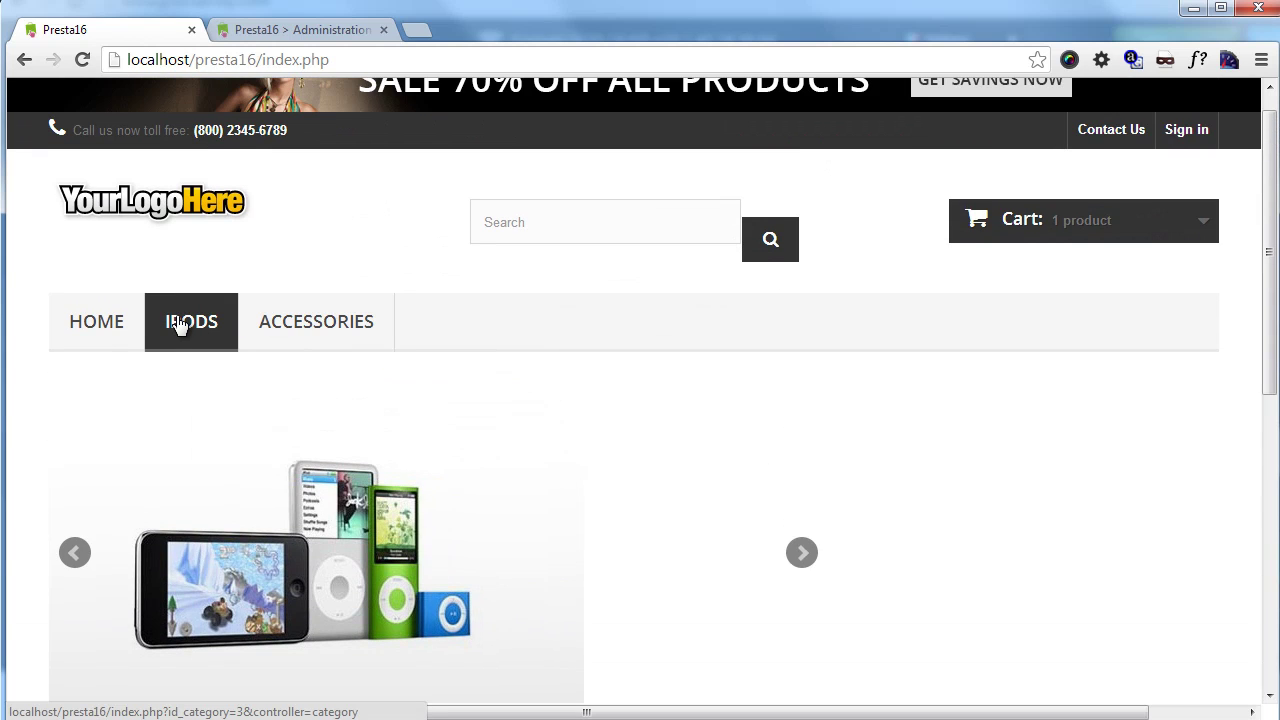
pyautogui.click(210, 323)
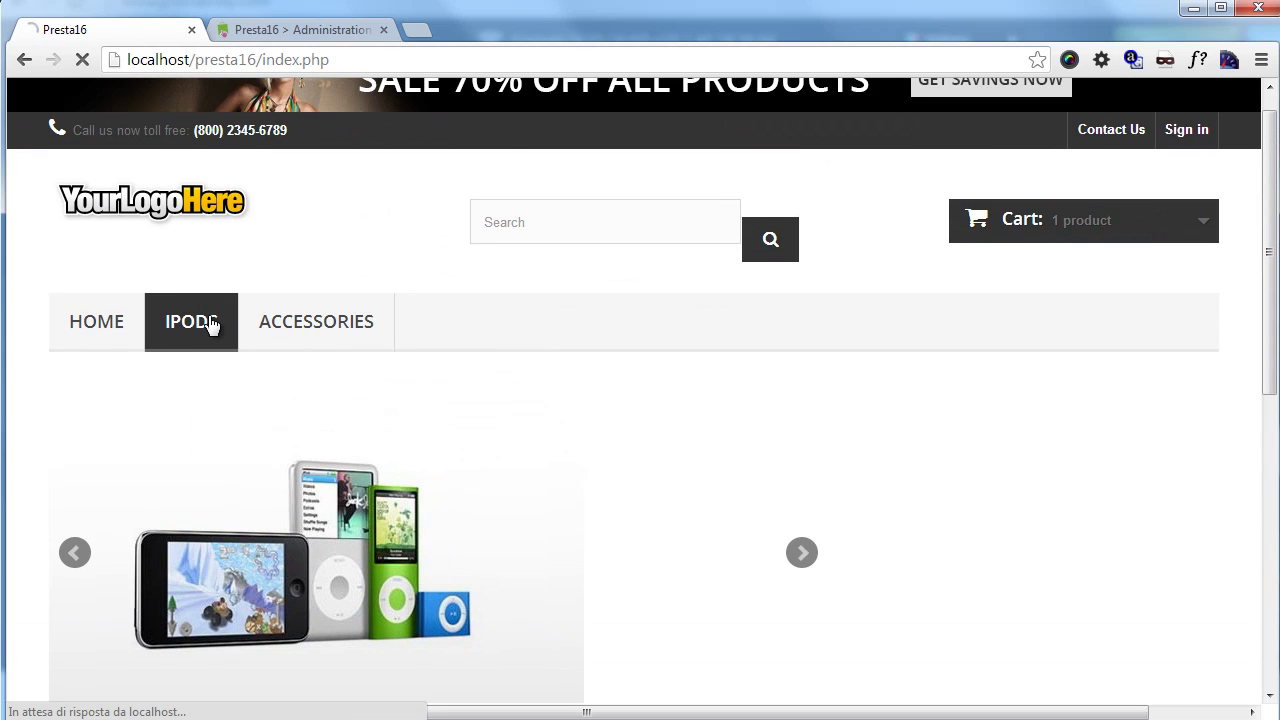
# Show the iPods products in List view and open the iPod Nano's product page.
pyautogui.scroll(-5, 231, 317)
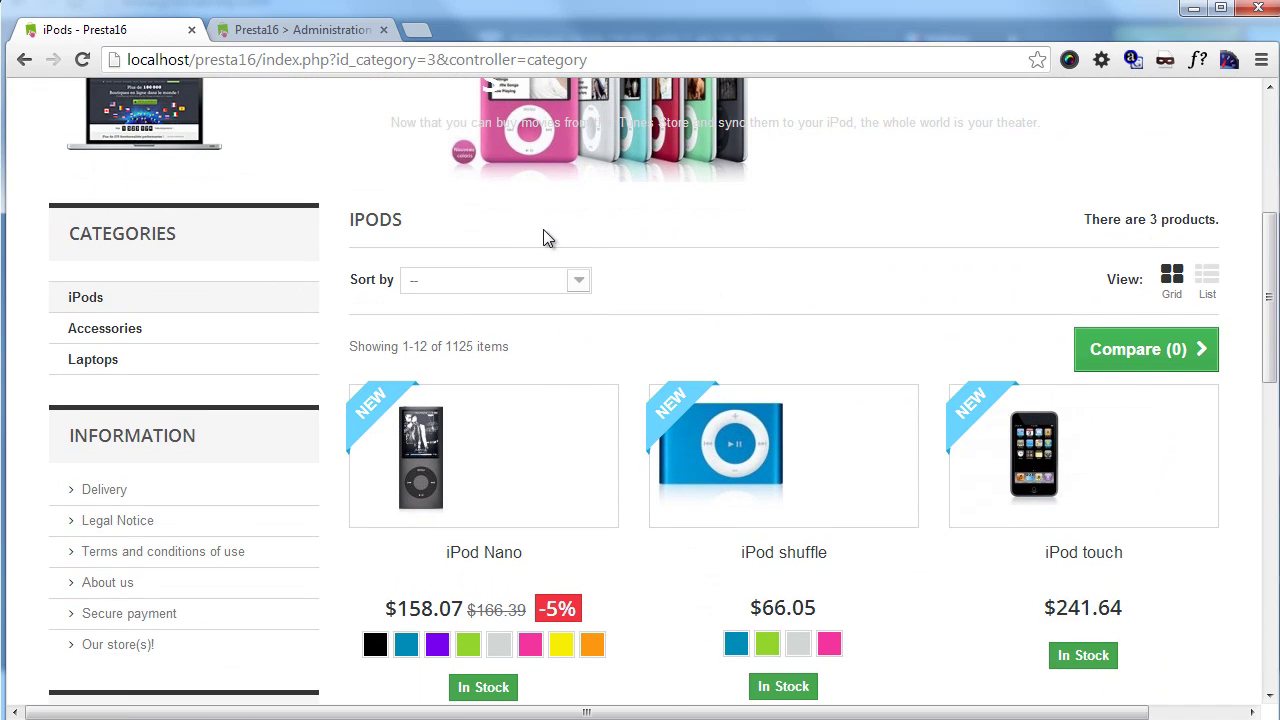
pyautogui.scroll(-2, 600, 230)
pyautogui.click(1207, 130)
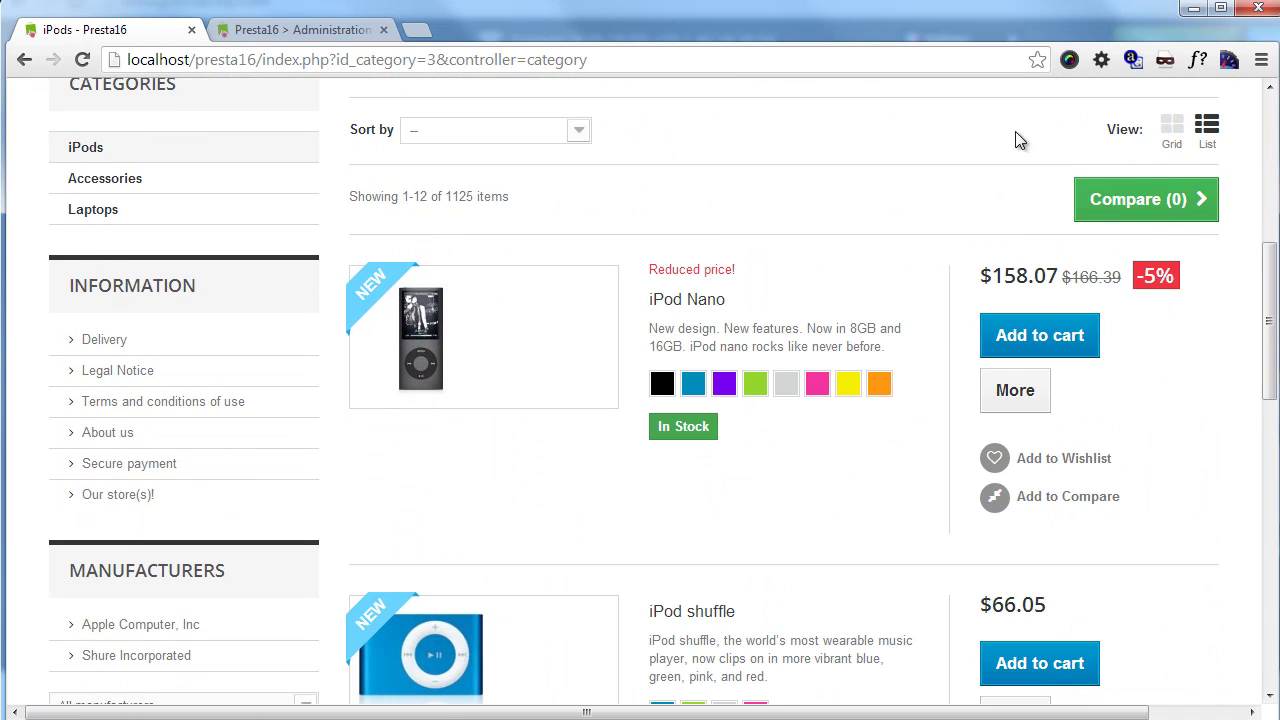
pyautogui.scroll(-8, 860, 215)
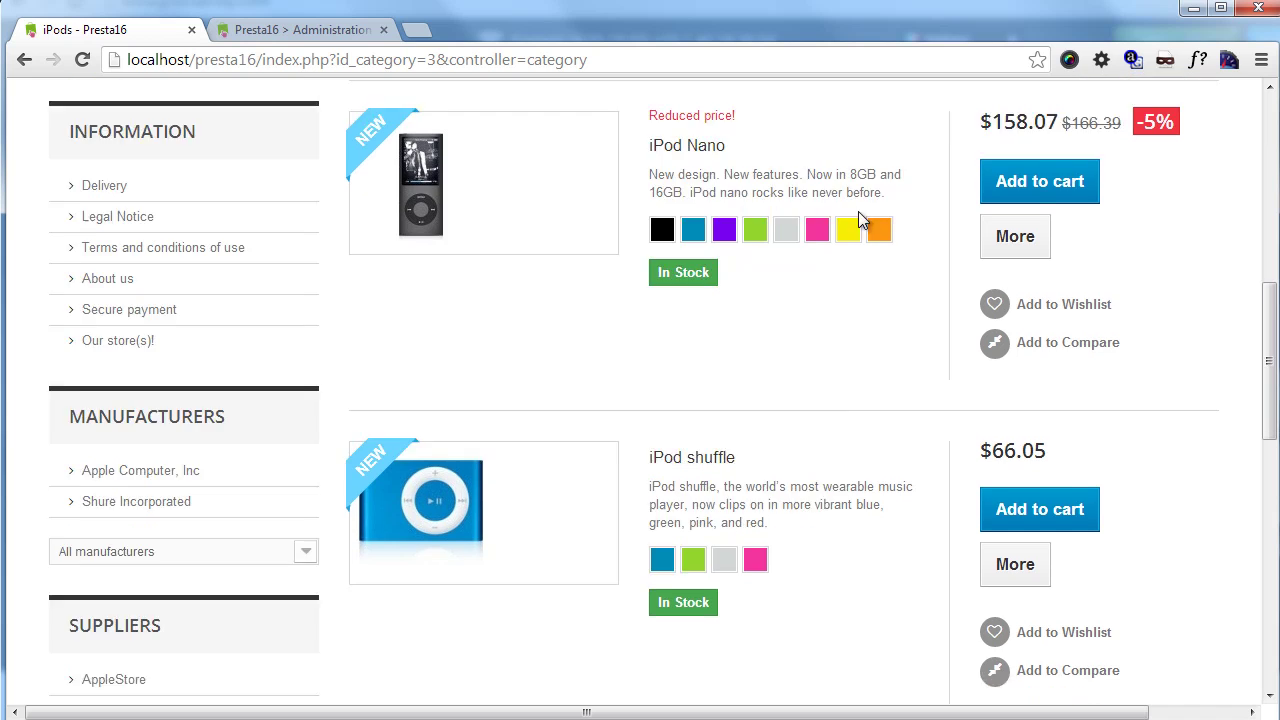
pyautogui.scroll(8, 855, 260)
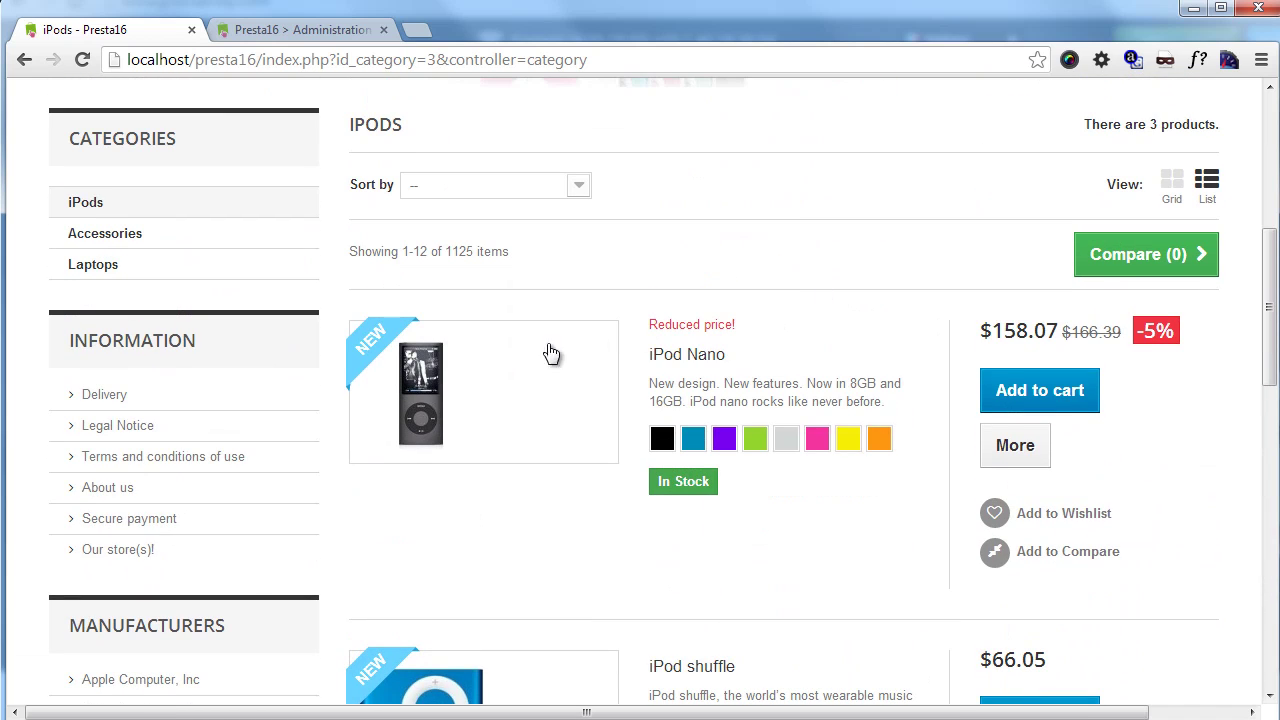
pyautogui.click(455, 380)
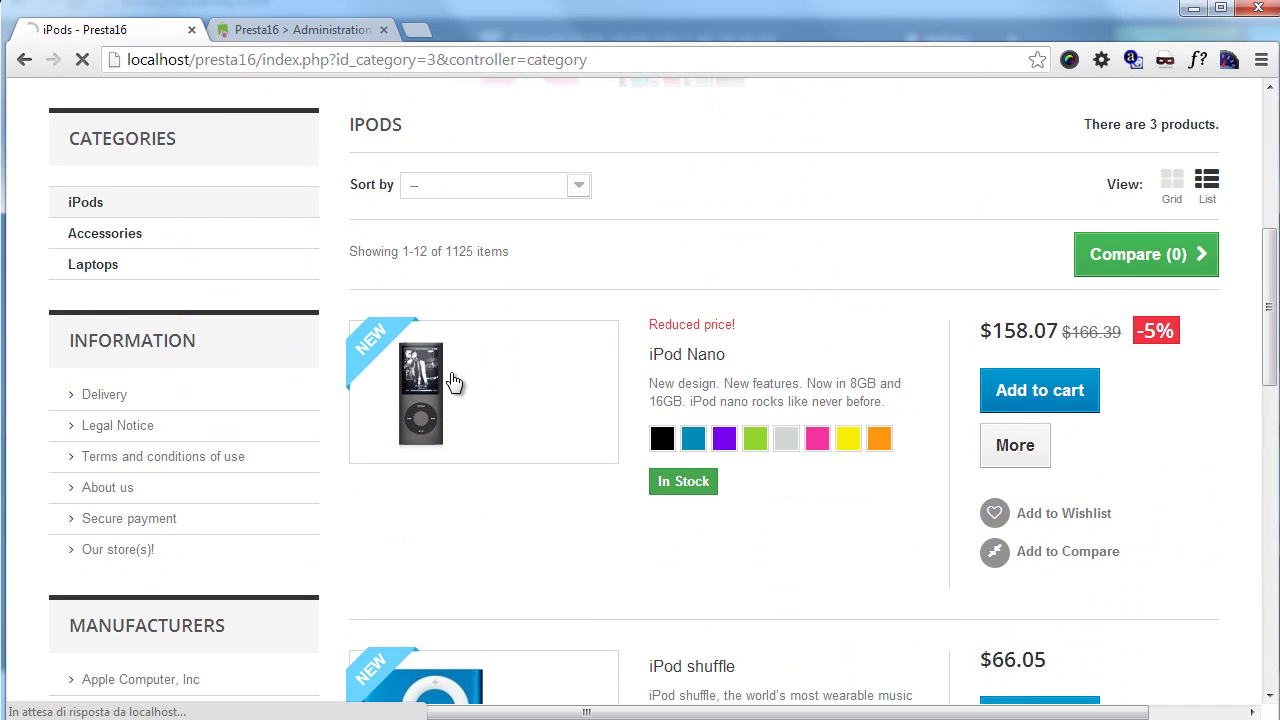
# Choose the 8GB disk space for the iPod Nano on its product page.
pyautogui.scroll(-2, 549, 350)
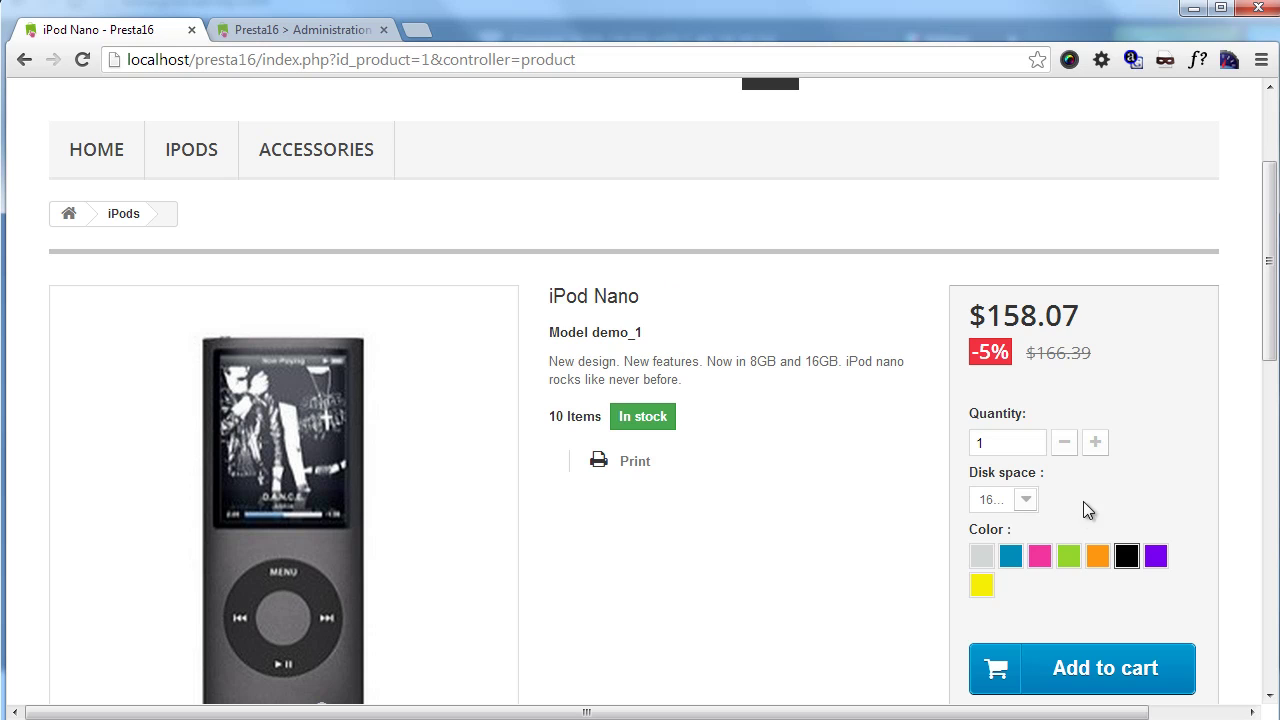
pyautogui.click(1096, 446)
pyautogui.click(1027, 500)
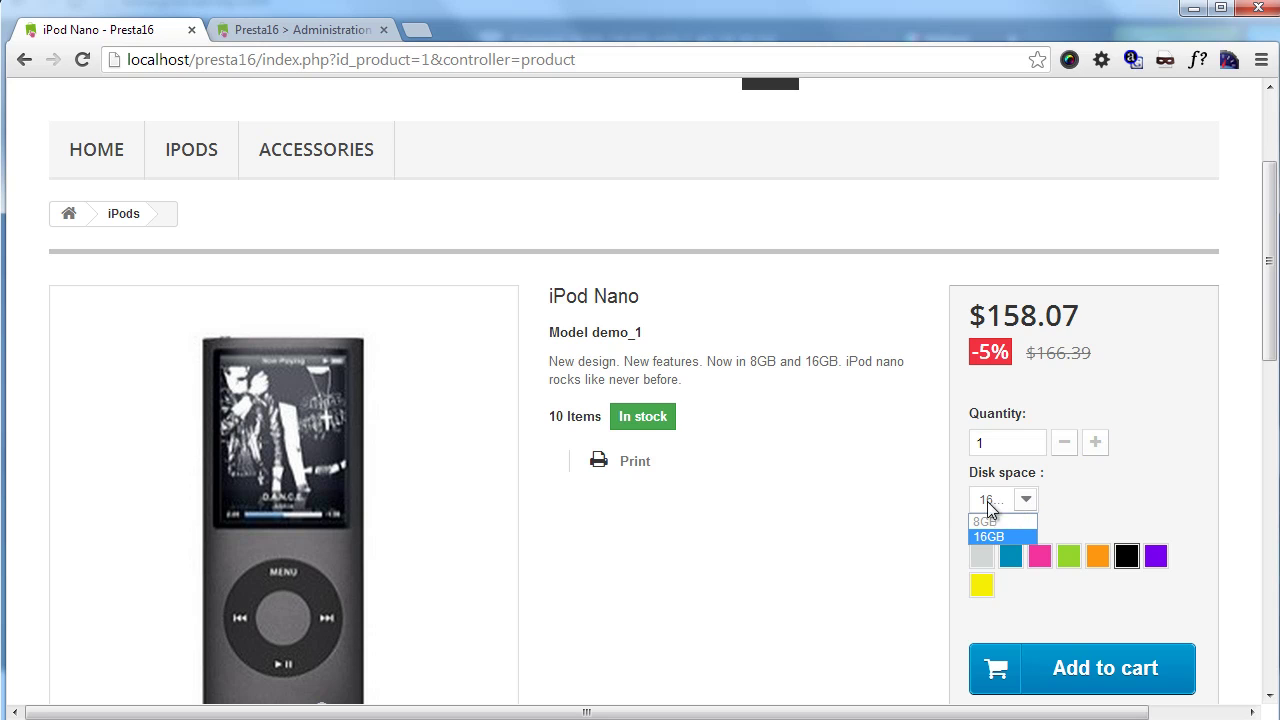
pyautogui.click(999, 523)
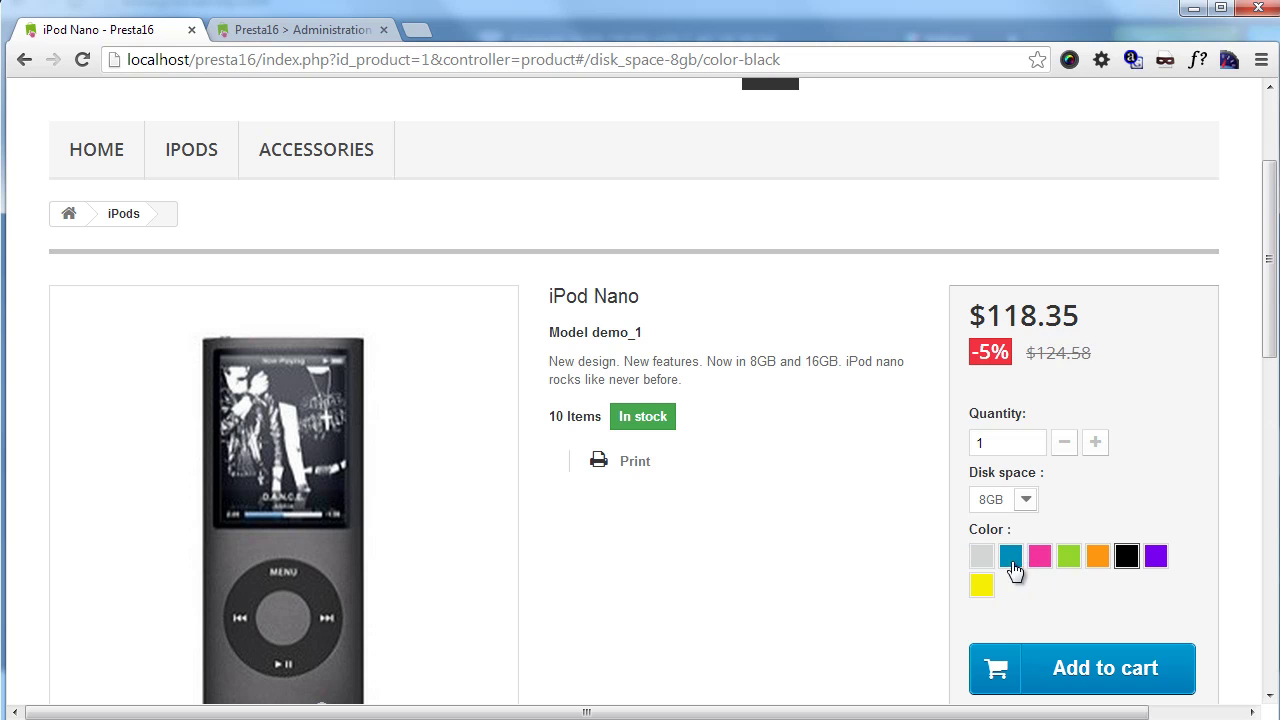
# Examine the iPod Nano product page, including its picture, purchase options, security badges and More Info description.
pyautogui.scroll(-3, 751, 443)
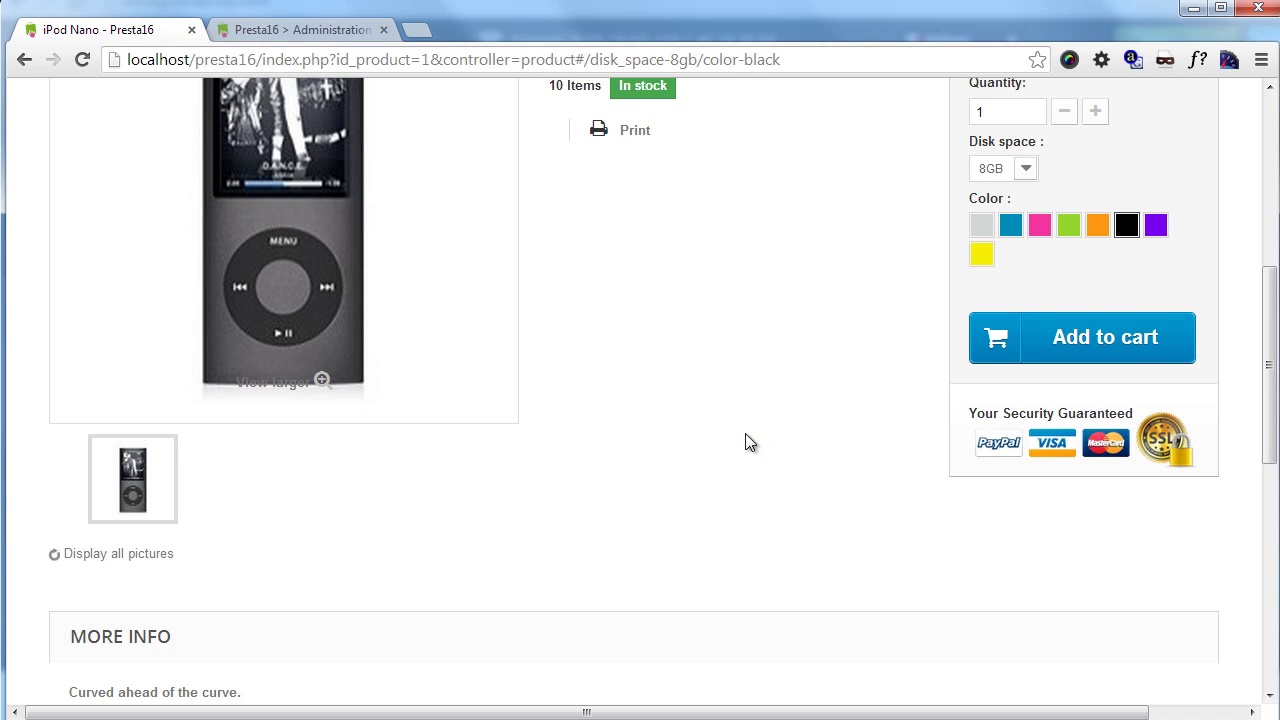
pyautogui.scroll(3, 583, 431)
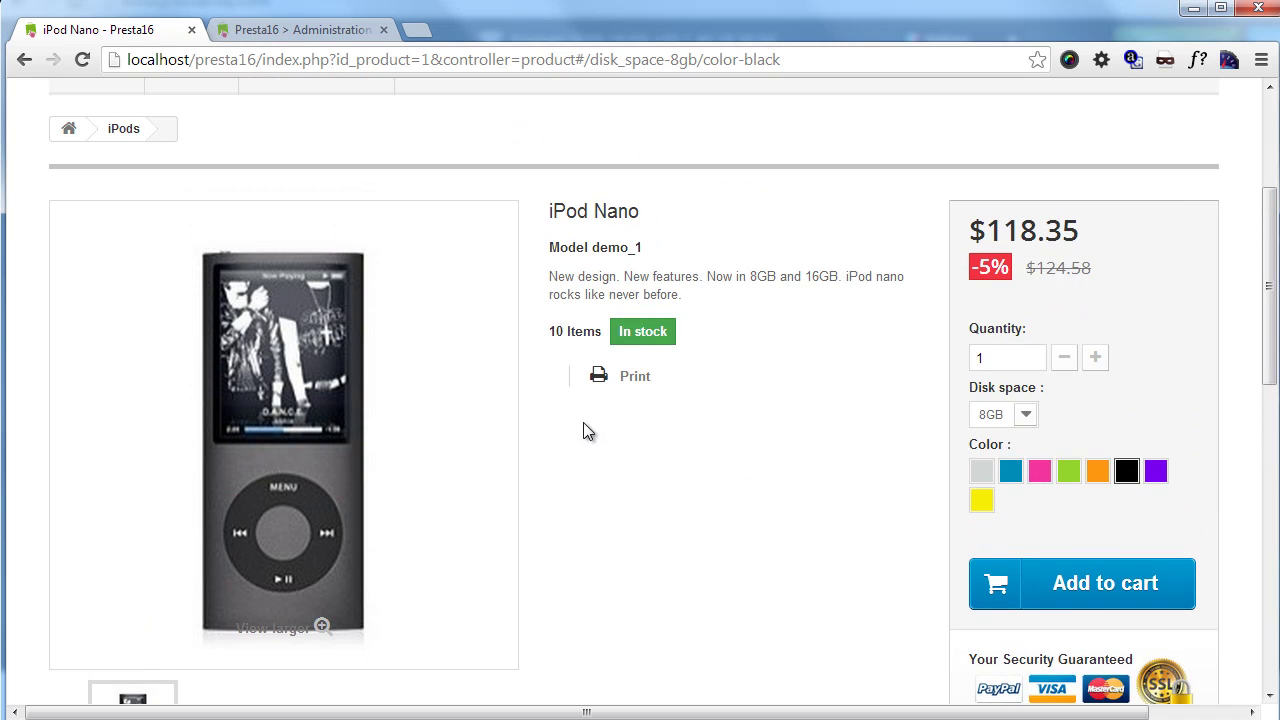
pyautogui.scroll(-8, 651, 257)
pyautogui.scroll(2, 461, 271)
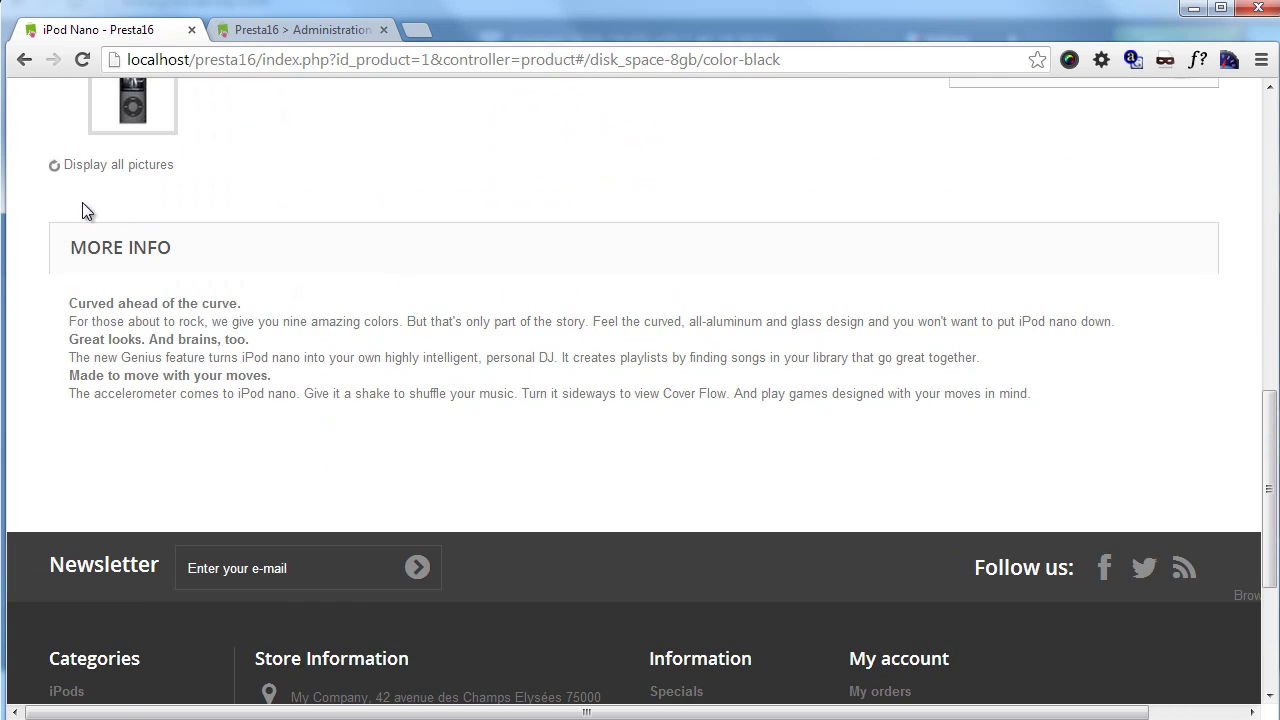
pyautogui.scroll(5, 660, 330)
pyautogui.scroll(-2, 669, 323)
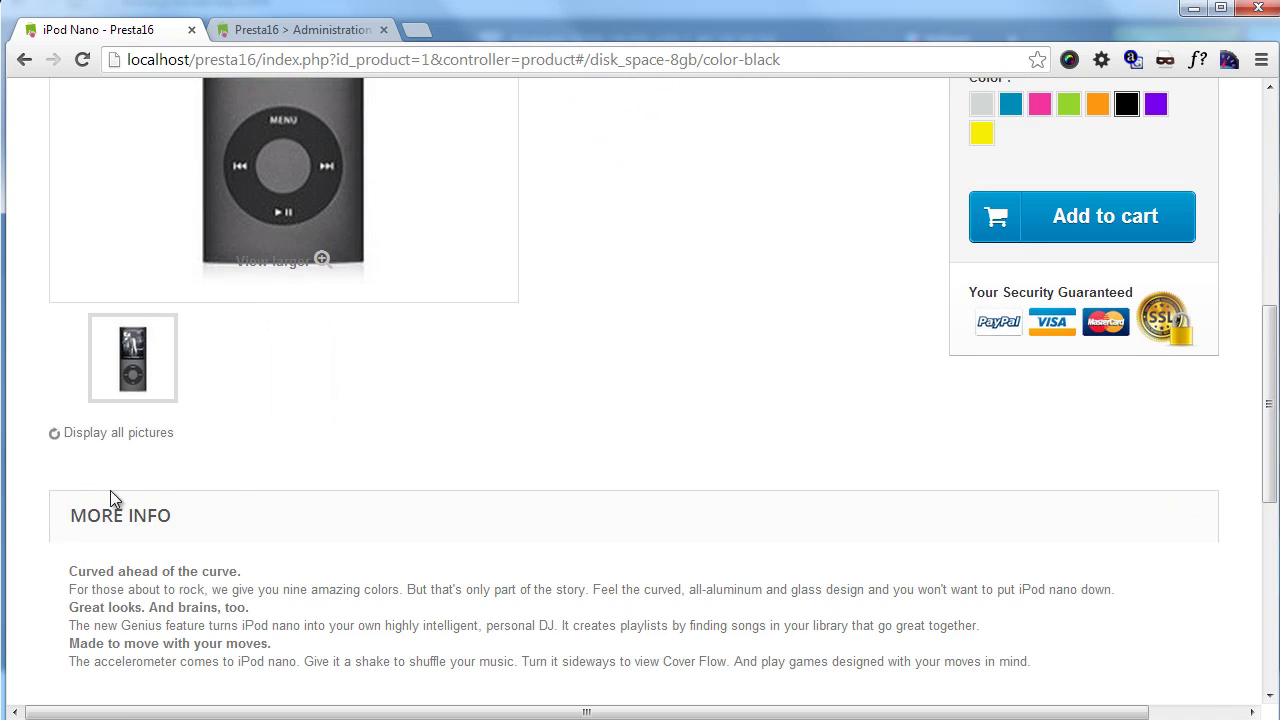
pyautogui.scroll(-2, 220, 490)
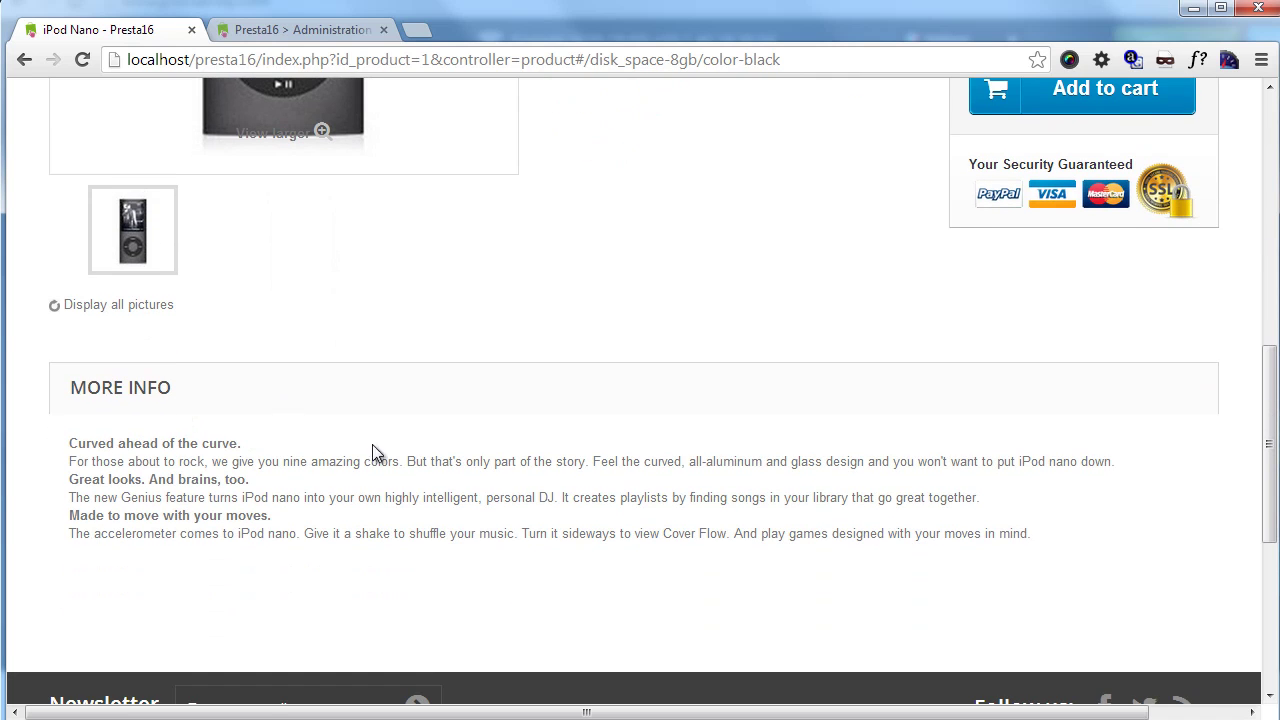
pyautogui.scroll(-1, 284, 418)
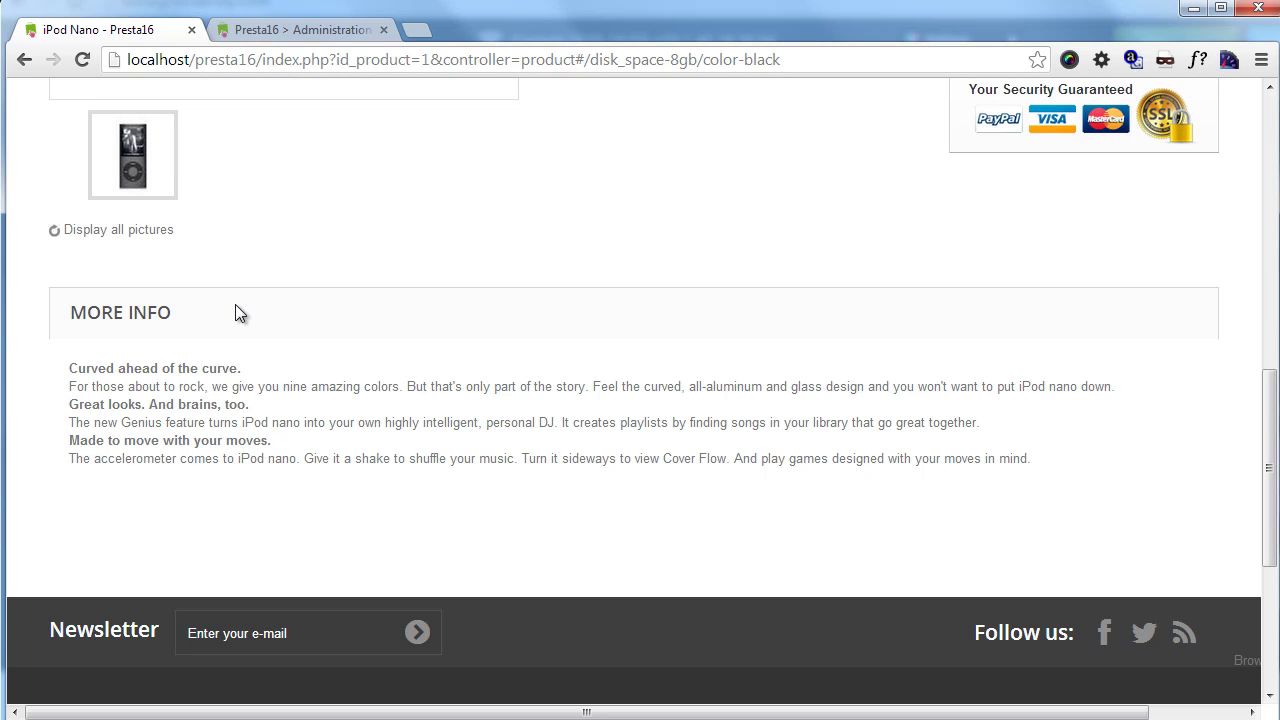
pyautogui.scroll(3, 345, 380)
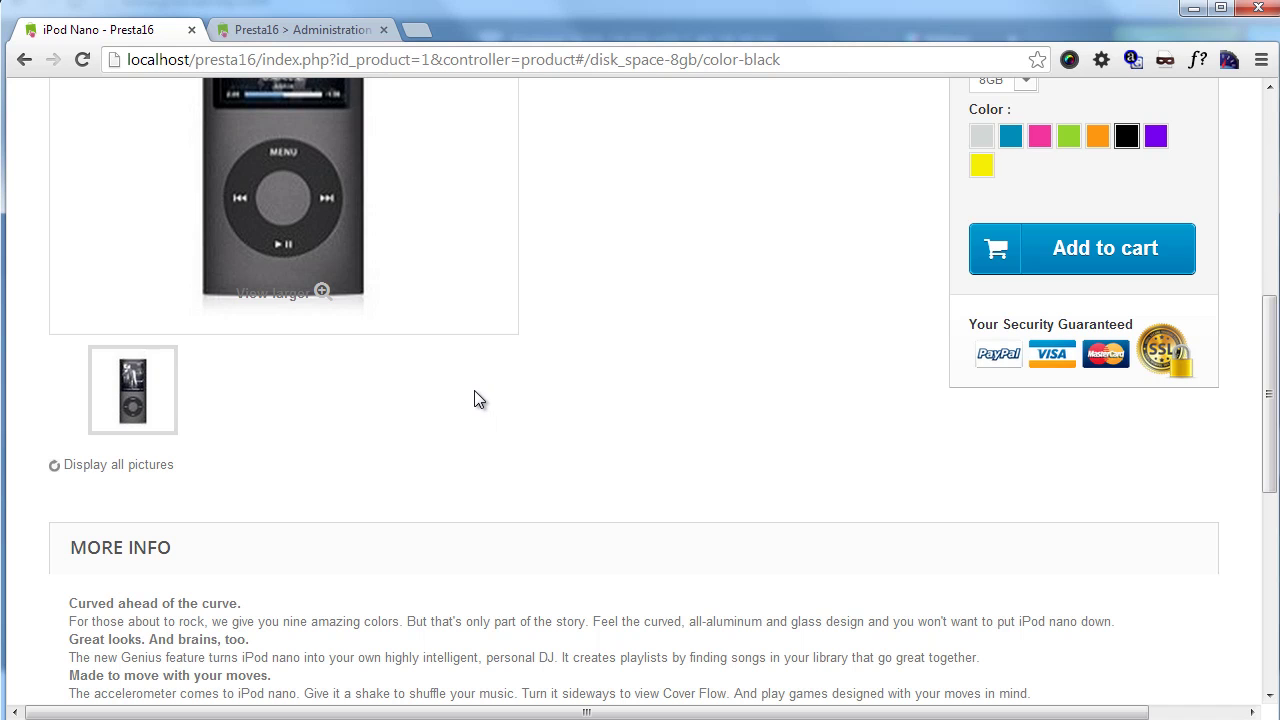
pyautogui.scroll(3, 474, 398)
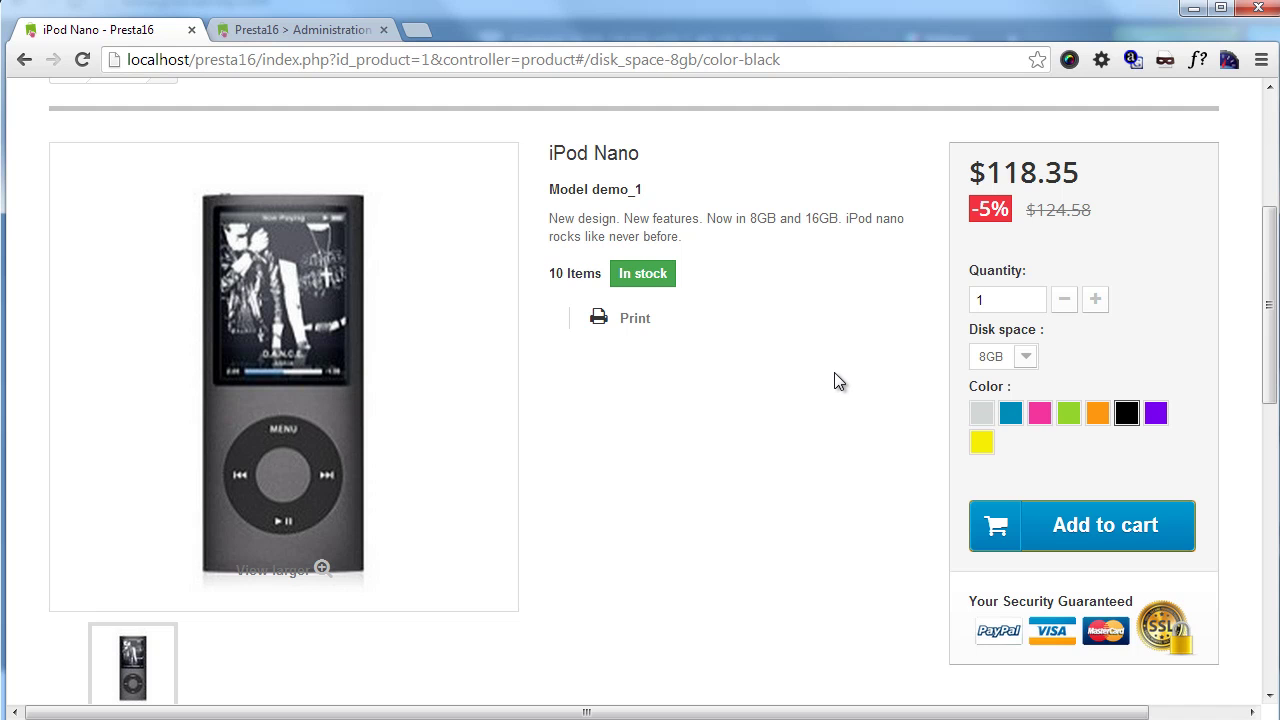
pyautogui.scroll(3, 850, 405)
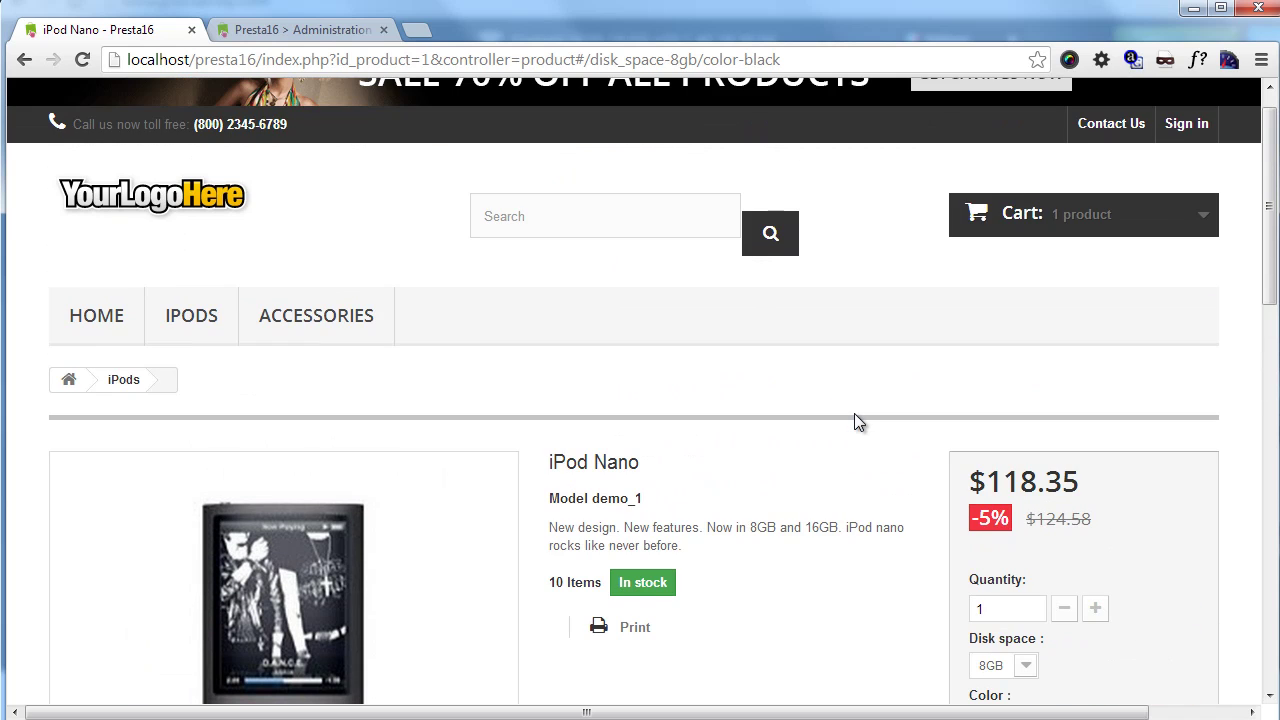
pyautogui.scroll(-4, 854, 421)
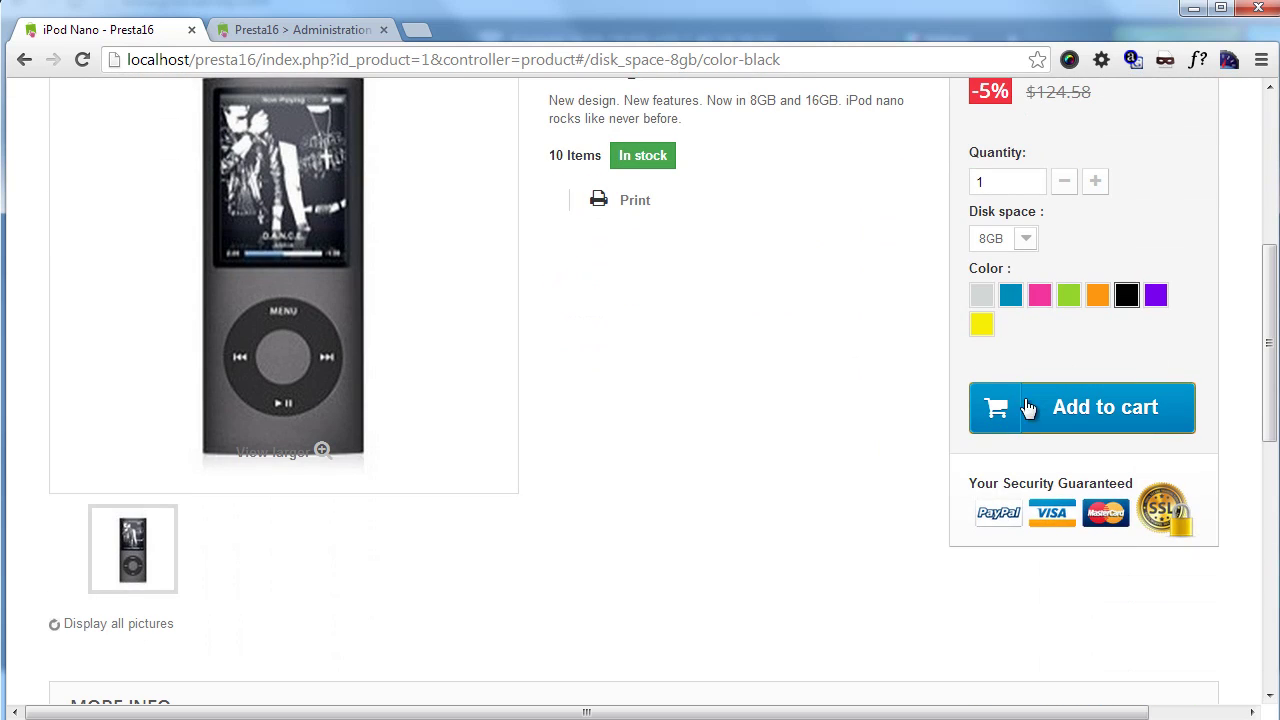
# Preview the cart's contents from the page header and open the shopping-cart order page.
pyautogui.scroll(5, 1028, 407)
pyautogui.moveTo(1055, 250)
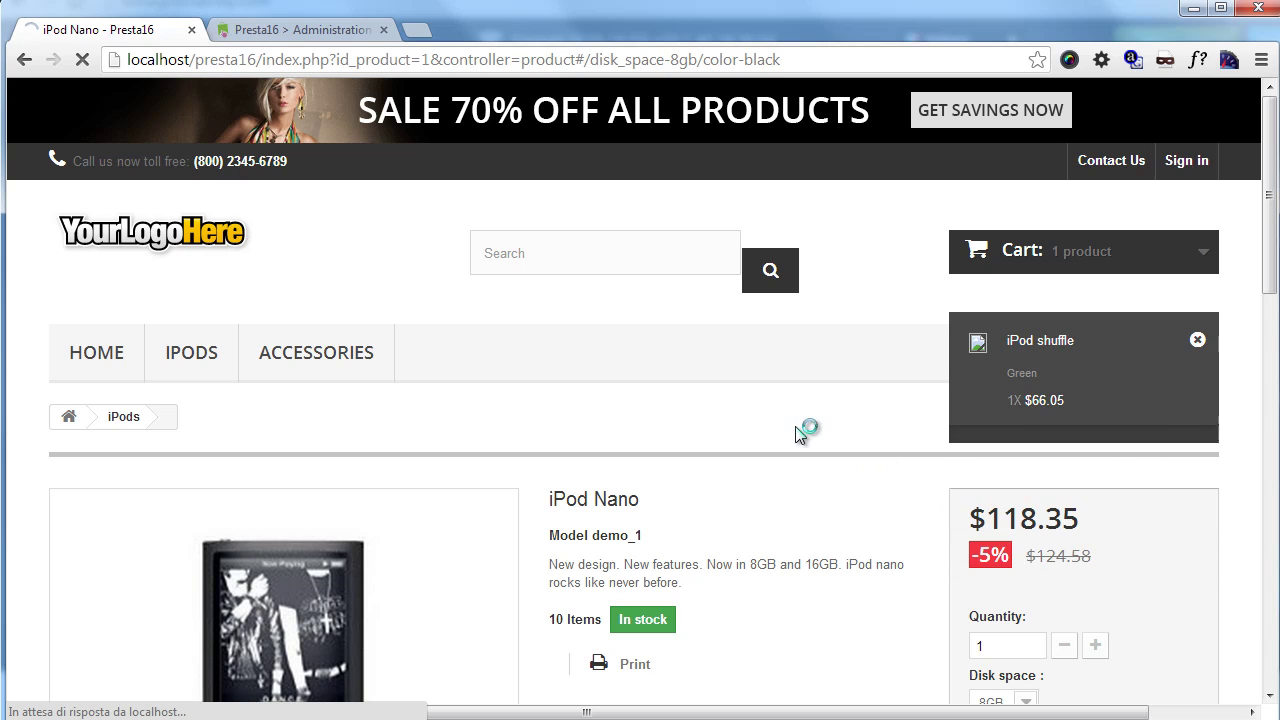
pyautogui.scroll(-1, 740, 330)
pyautogui.scroll(-1, 733, 324)
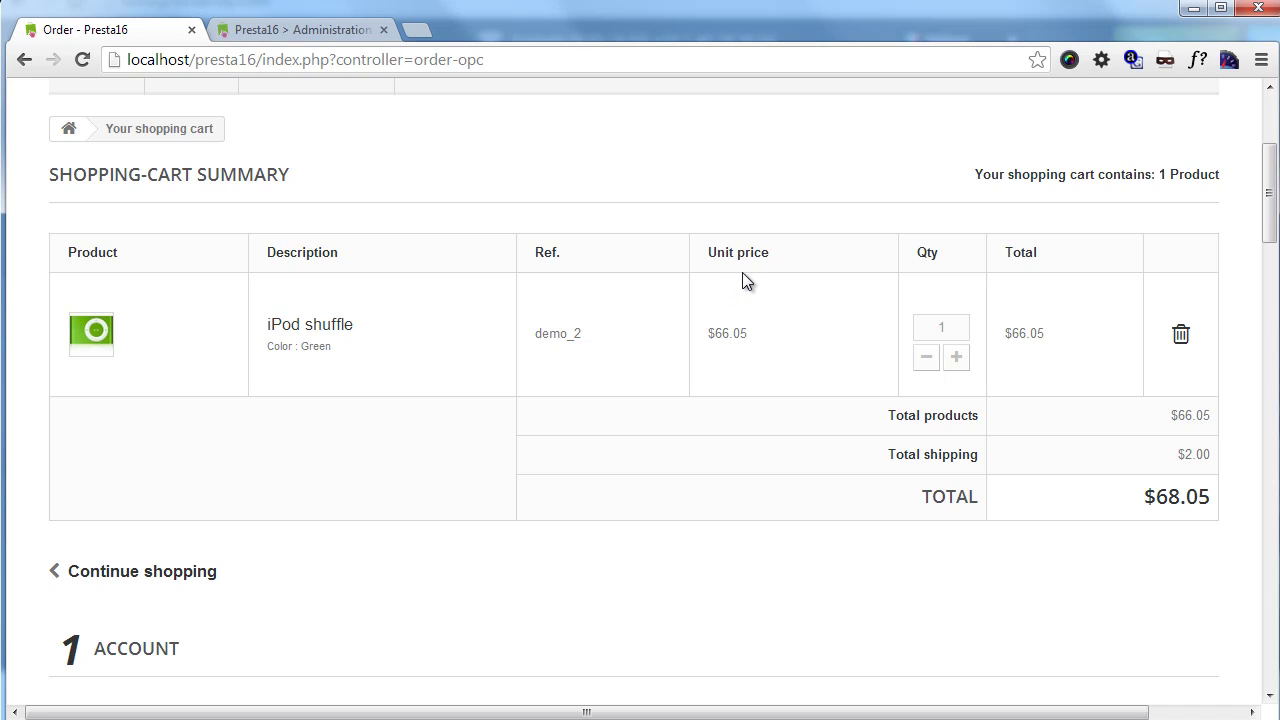
# Examine the one-page checkout, from the cart summary through the account and delivery address forms to the delivery methods.
pyautogui.scroll(-5, 740, 250)
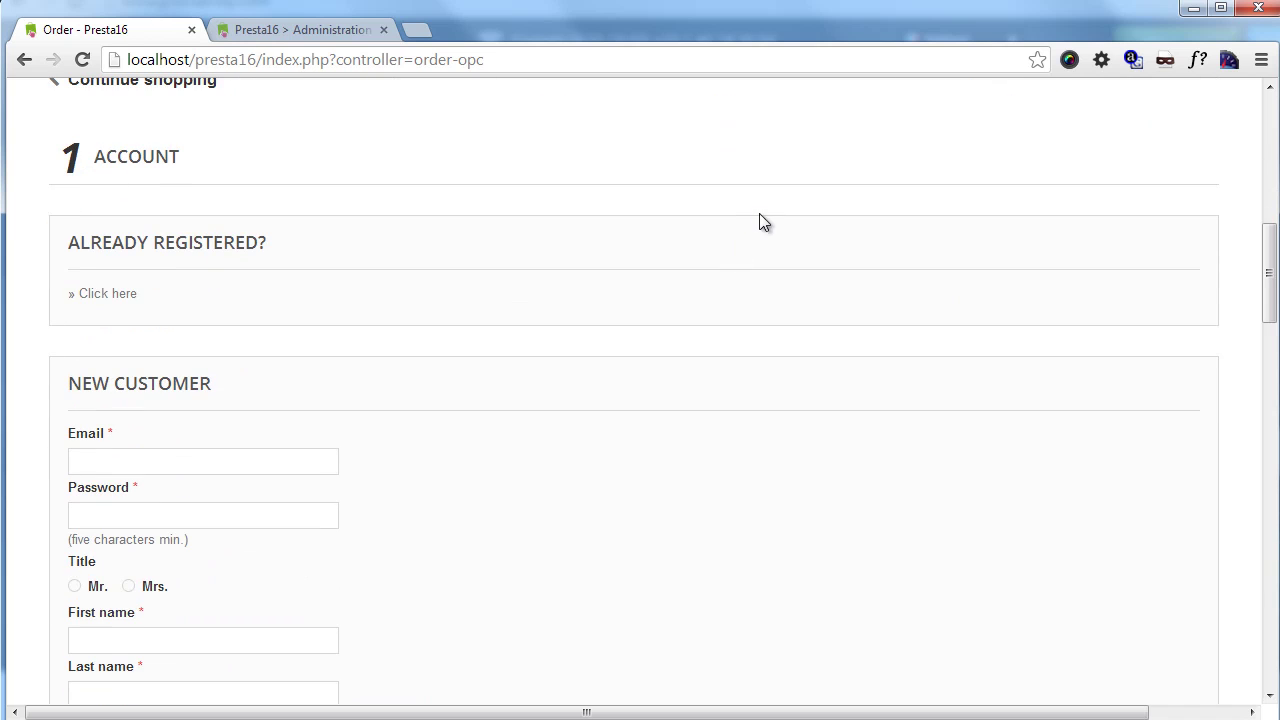
pyautogui.scroll(5, 249, 269)
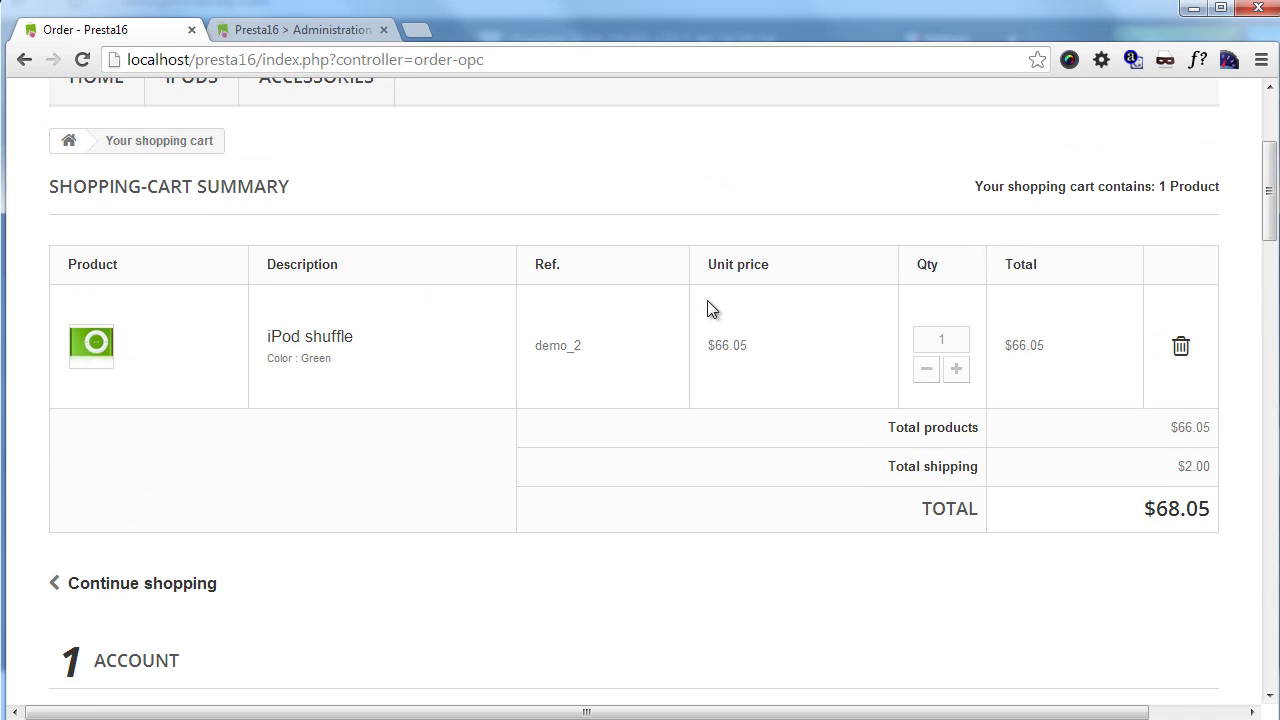
pyautogui.scroll(2, 437, 254)
pyautogui.scroll(-20, 755, 320)
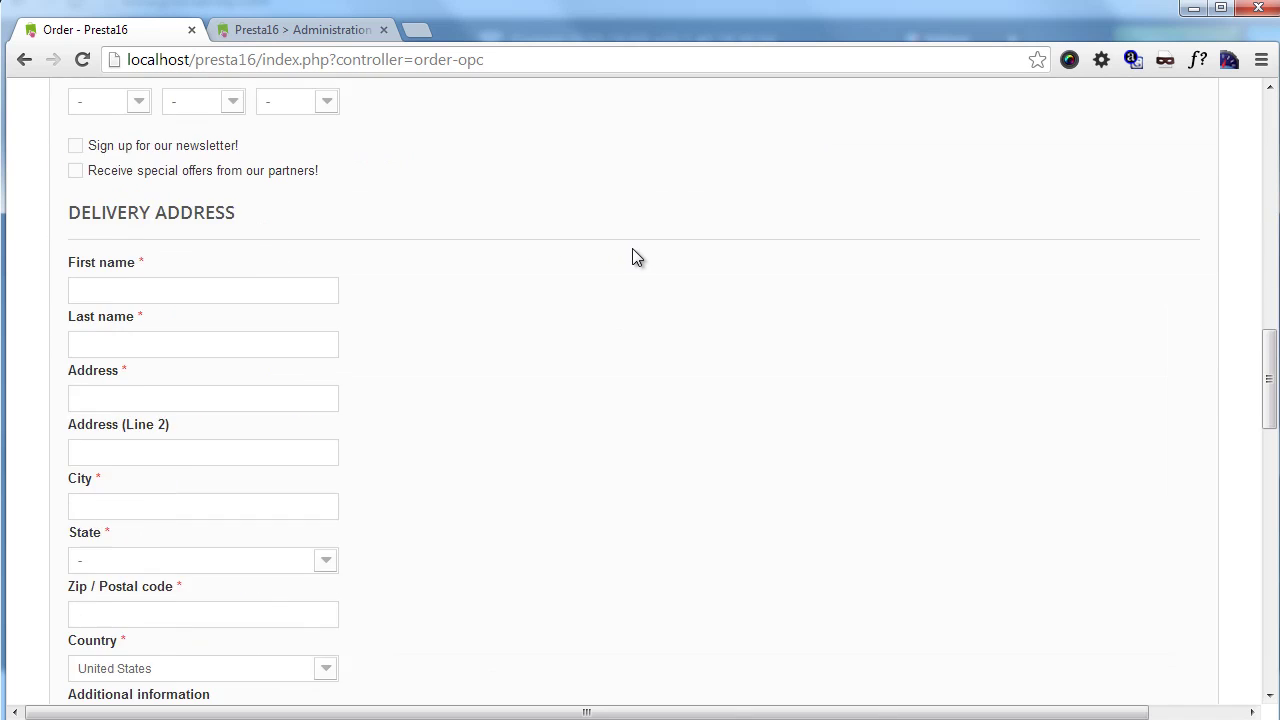
pyautogui.scroll(2, 783, 345)
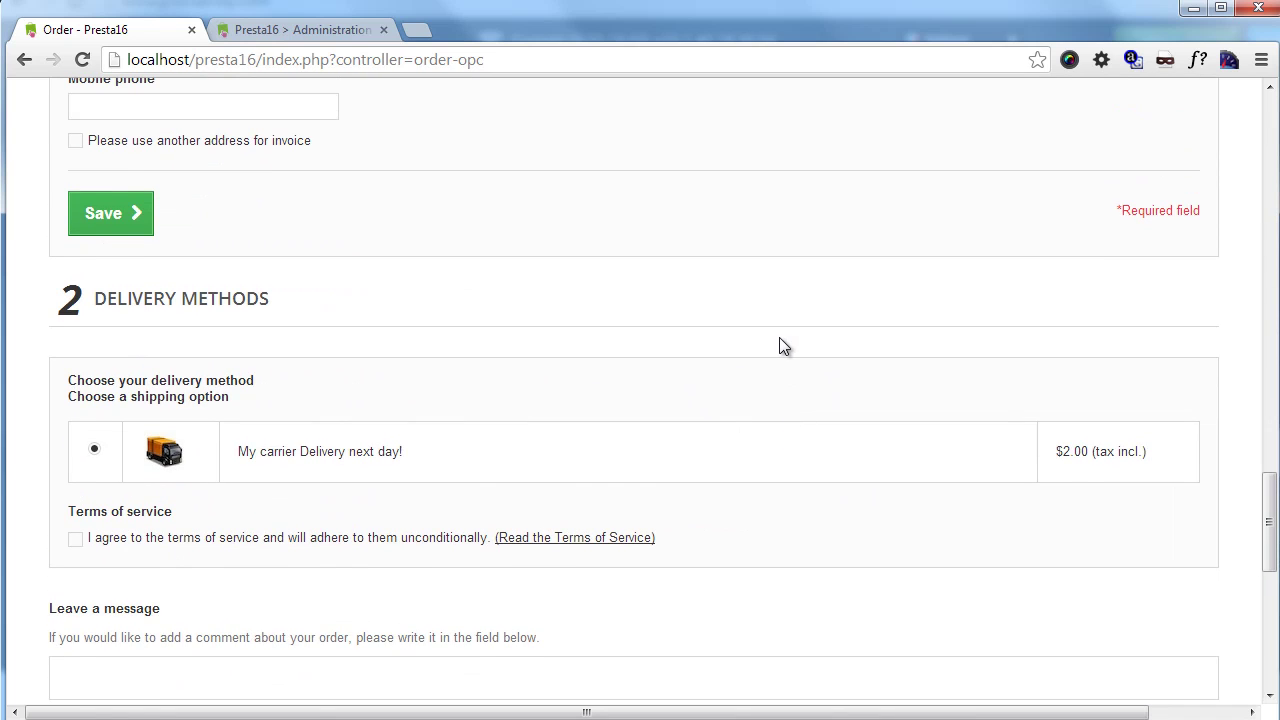
pyautogui.scroll(3, 779, 337)
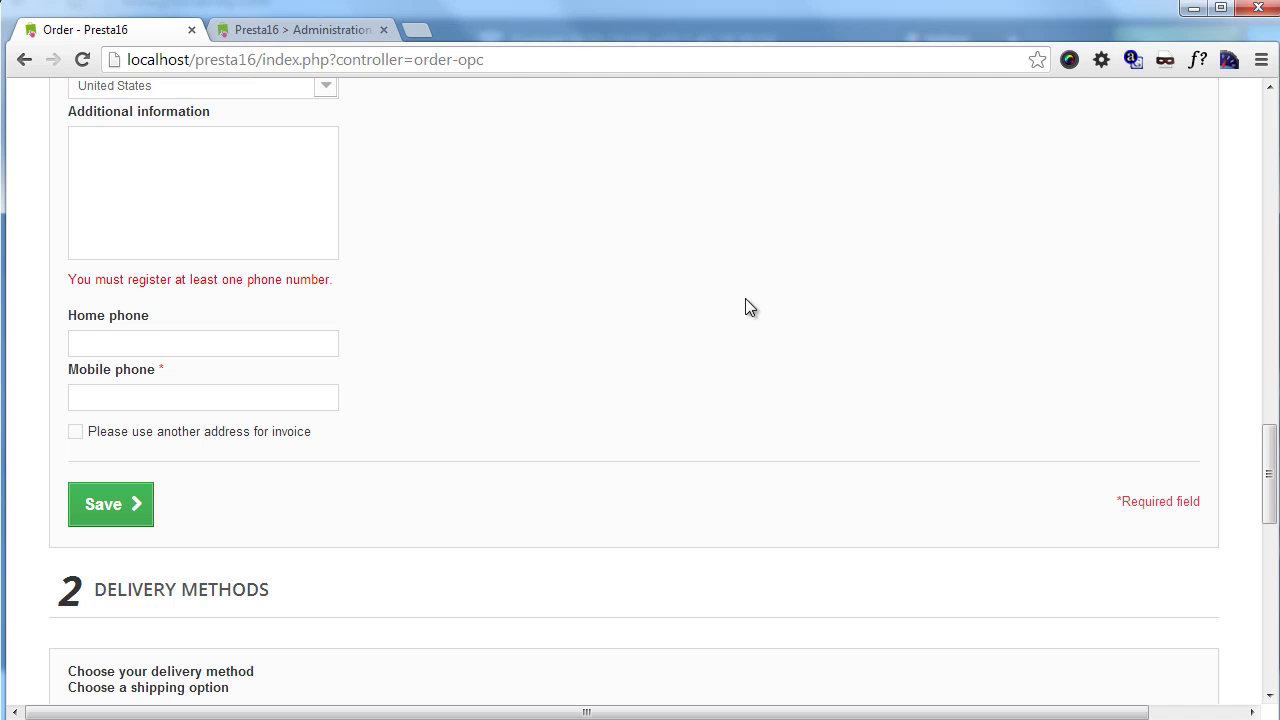
pyautogui.scroll(-10, 745, 306)
pyautogui.scroll(15, 630, 300)
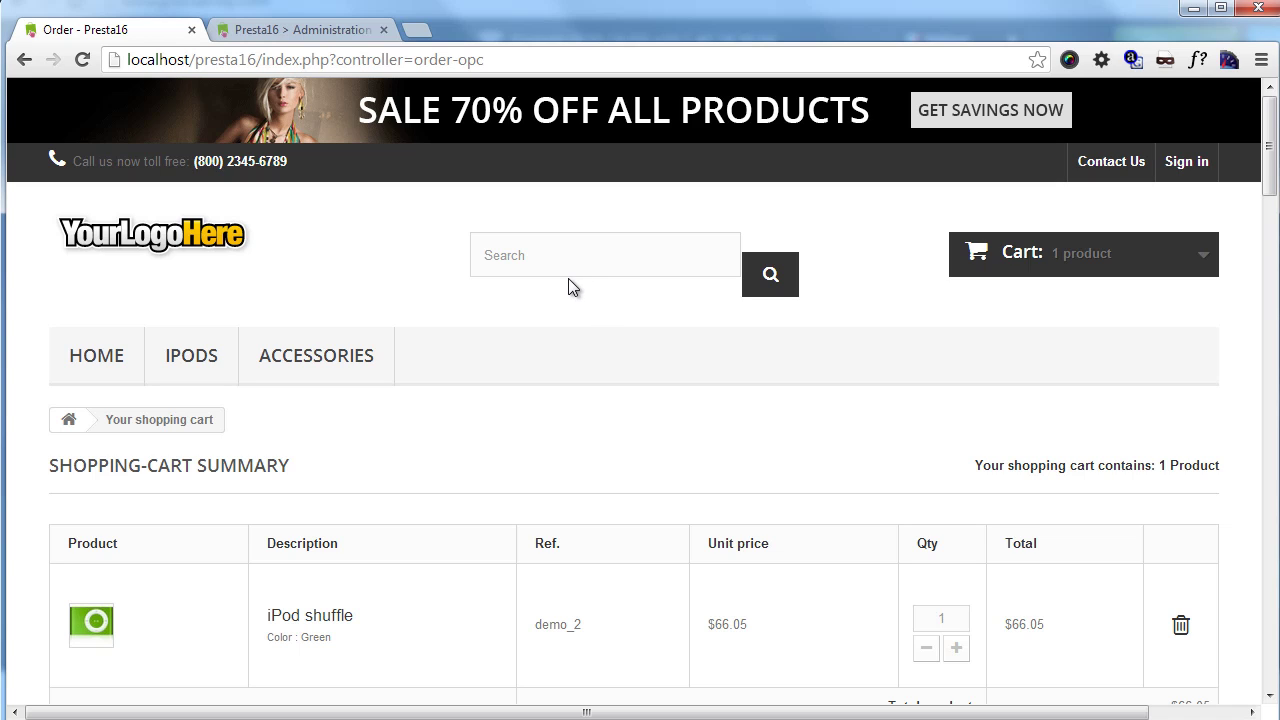
# Switch to the shop's administration login page and log in with the administrator's e-mail and account password.
pyautogui.click(336, 33)
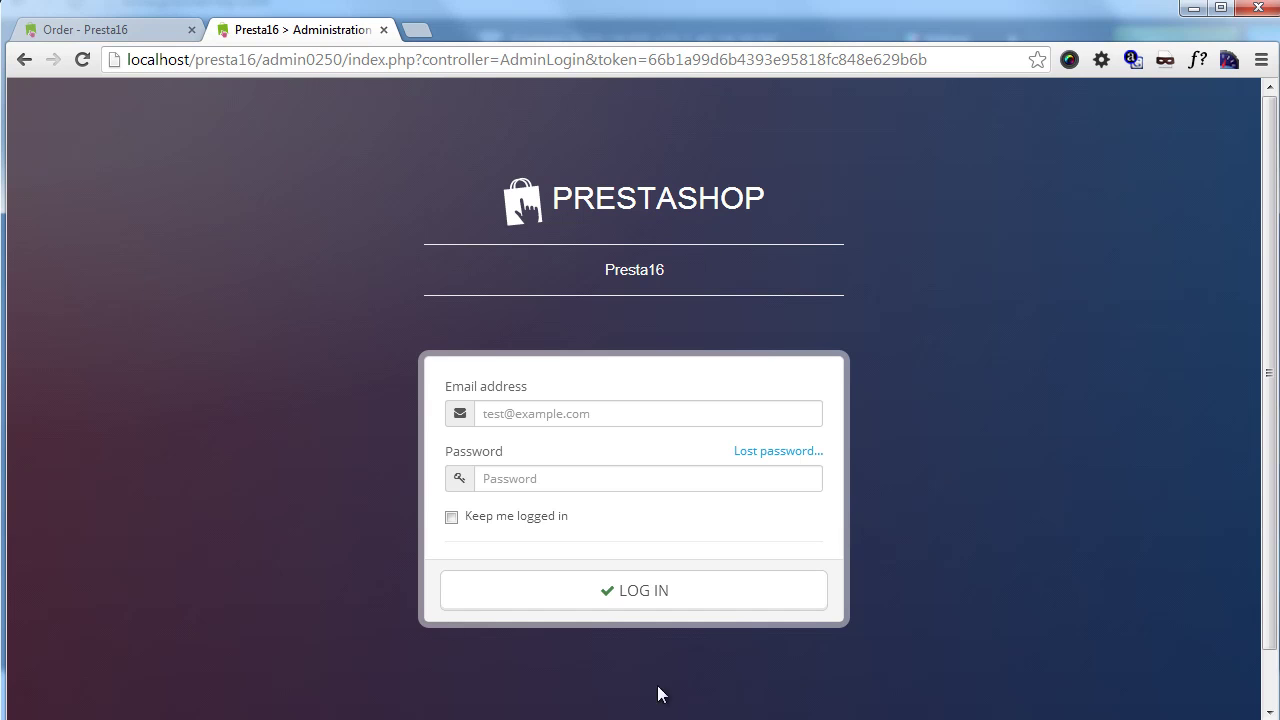
pyautogui.click(575, 410)
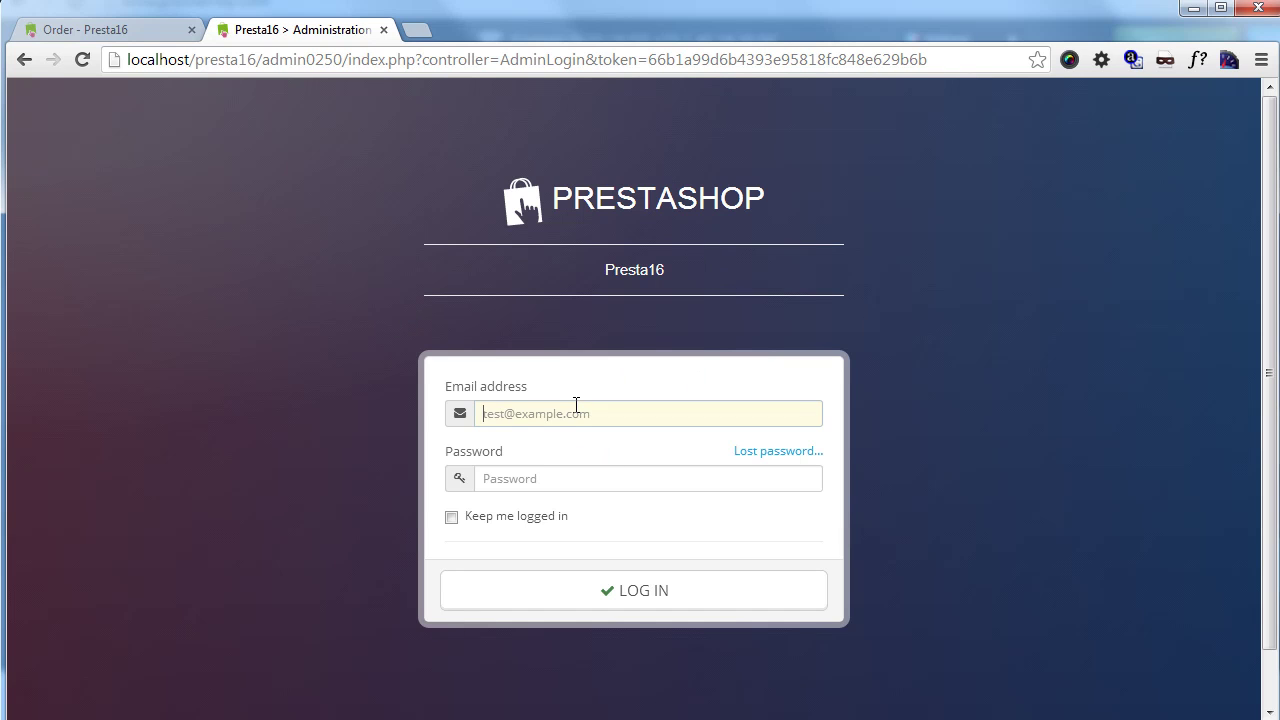
pyautogui.write('nem')
pyautogui.press('Down')
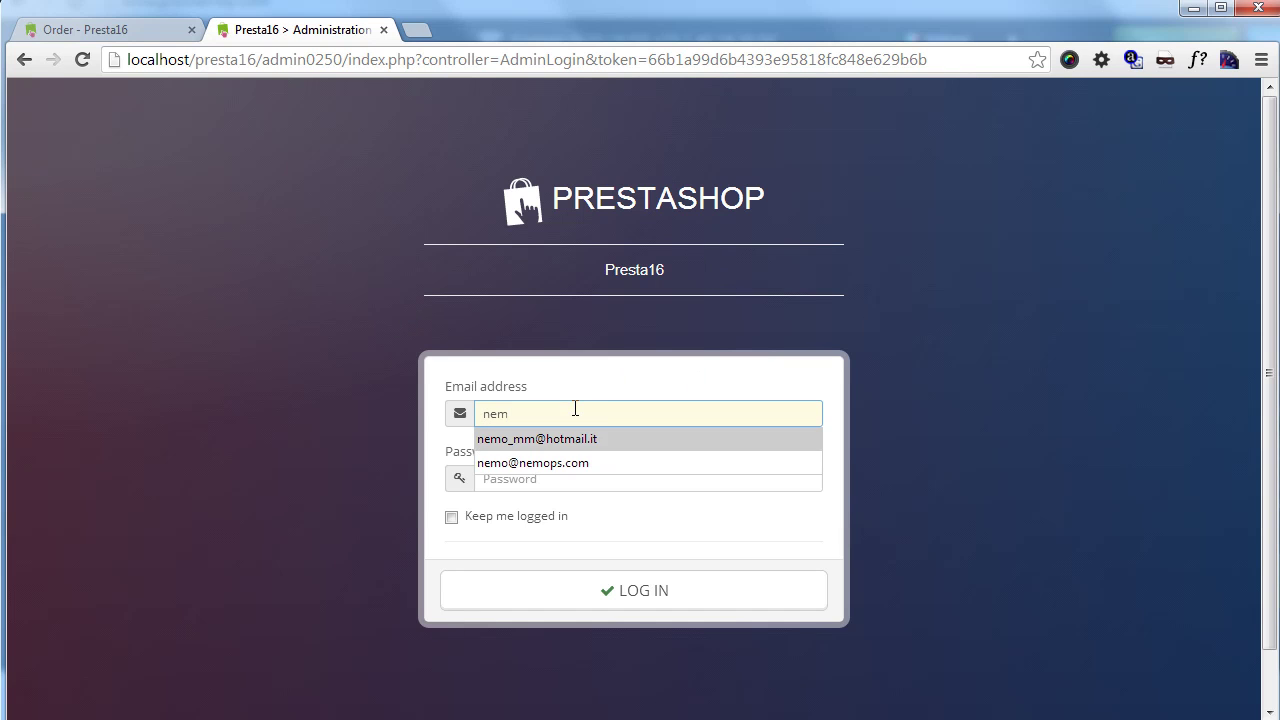
pyautogui.press('Down')
pyautogui.press('Return')
pyautogui.press('Tab')
pyautogui.write('********')
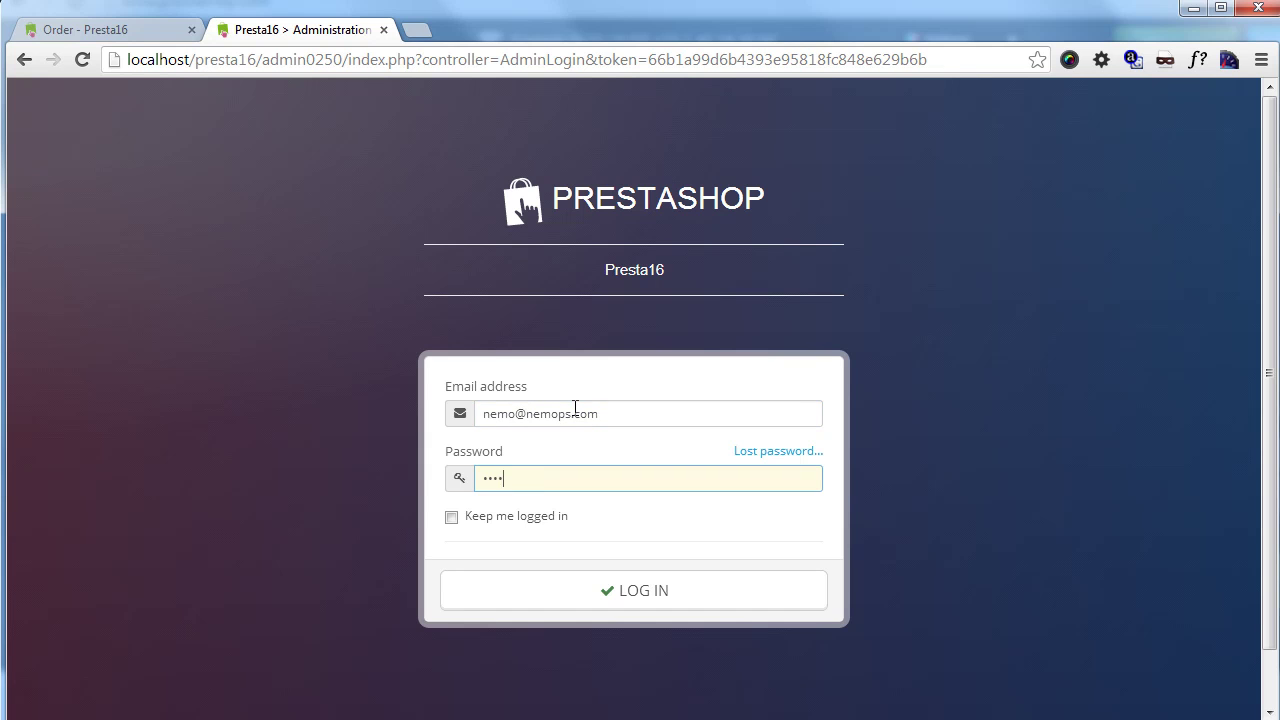
pyautogui.press('Return')
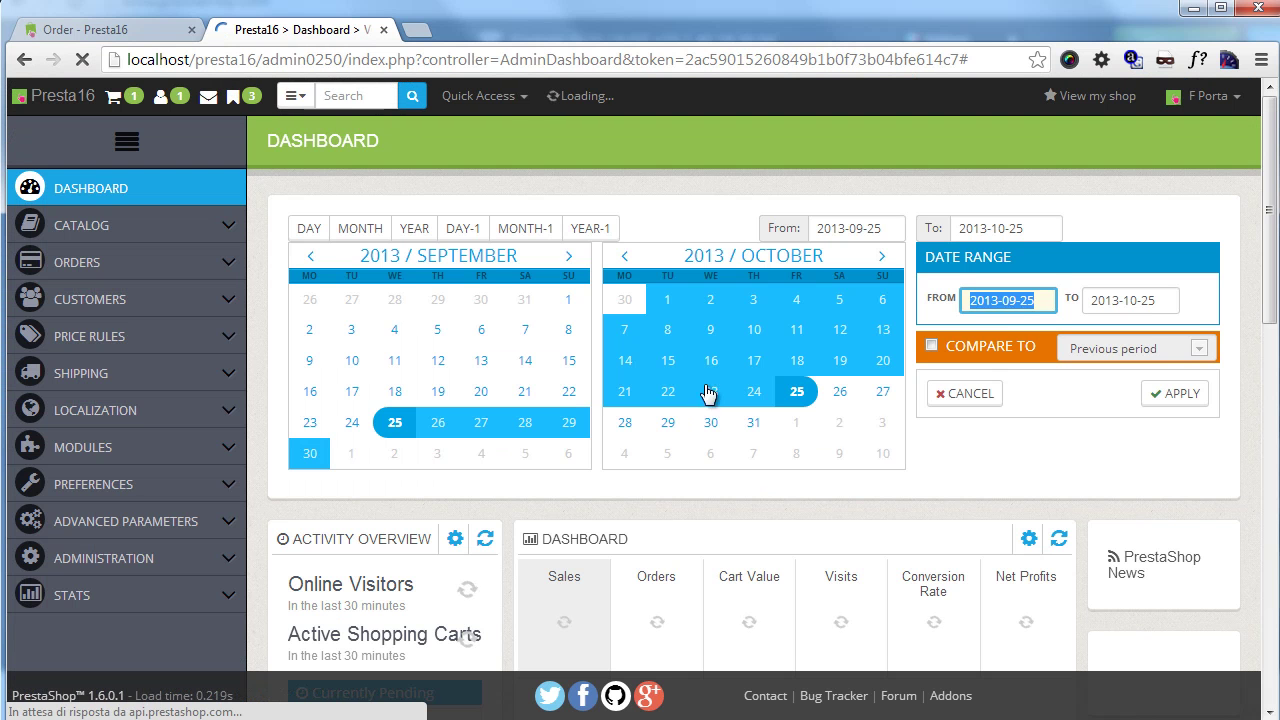
# Examine the back-office dashboard, from the date range and activity overview through the sales chart to its lower sections.
pyautogui.scroll(-3, 590, 338)
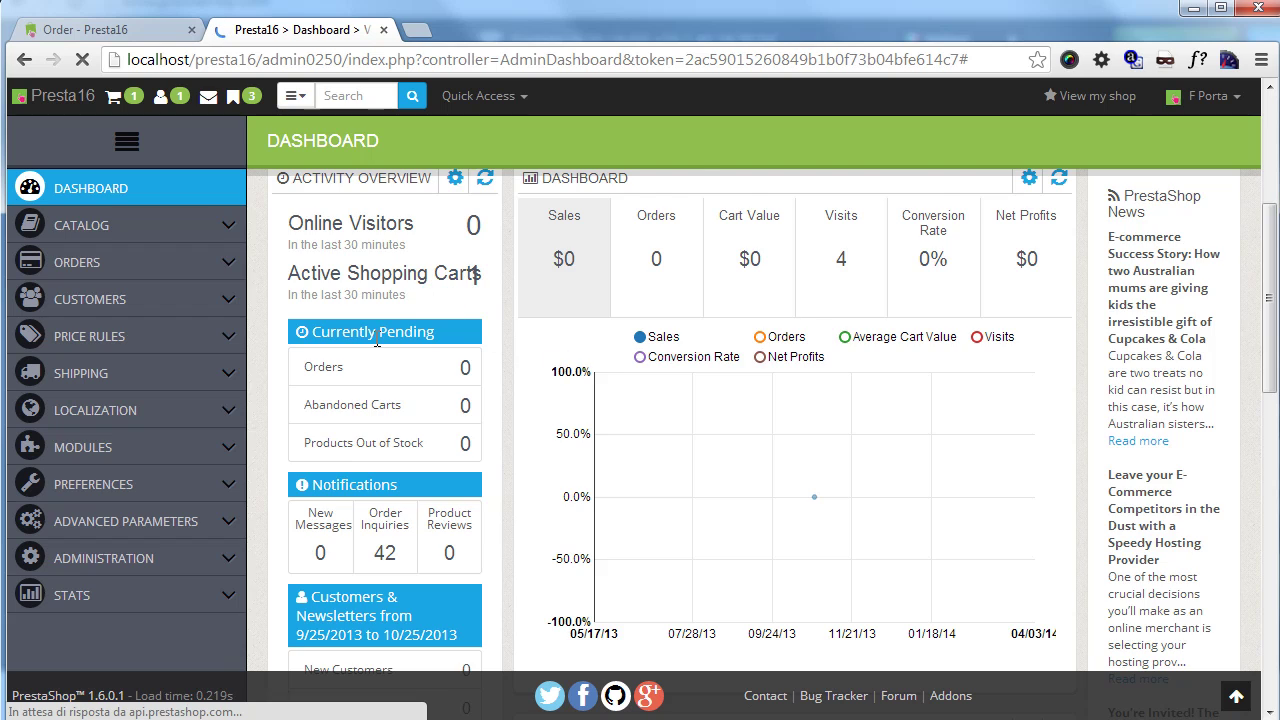
pyautogui.scroll(-8, 768, 402)
pyautogui.scroll(-2, 838, 481)
pyautogui.scroll(12, 783, 443)
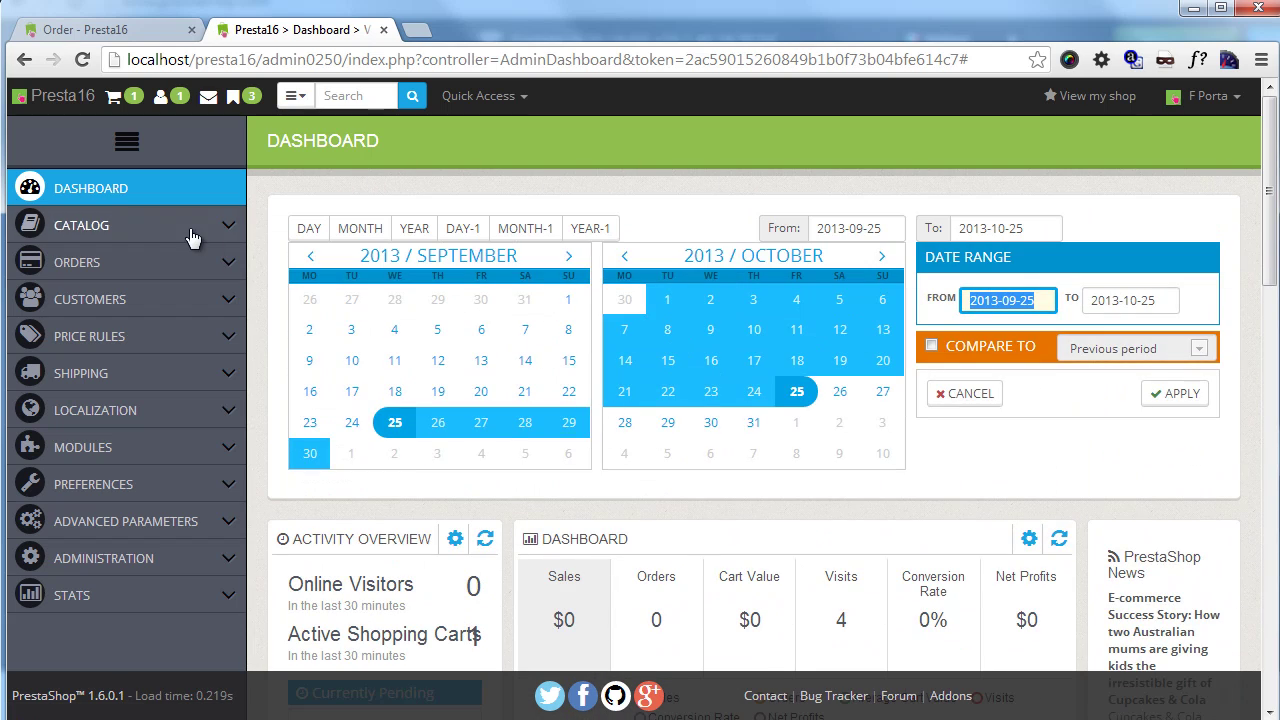
# Check the header notifications for the latest customer registrations and the latest orders.
pyautogui.click(178, 100)
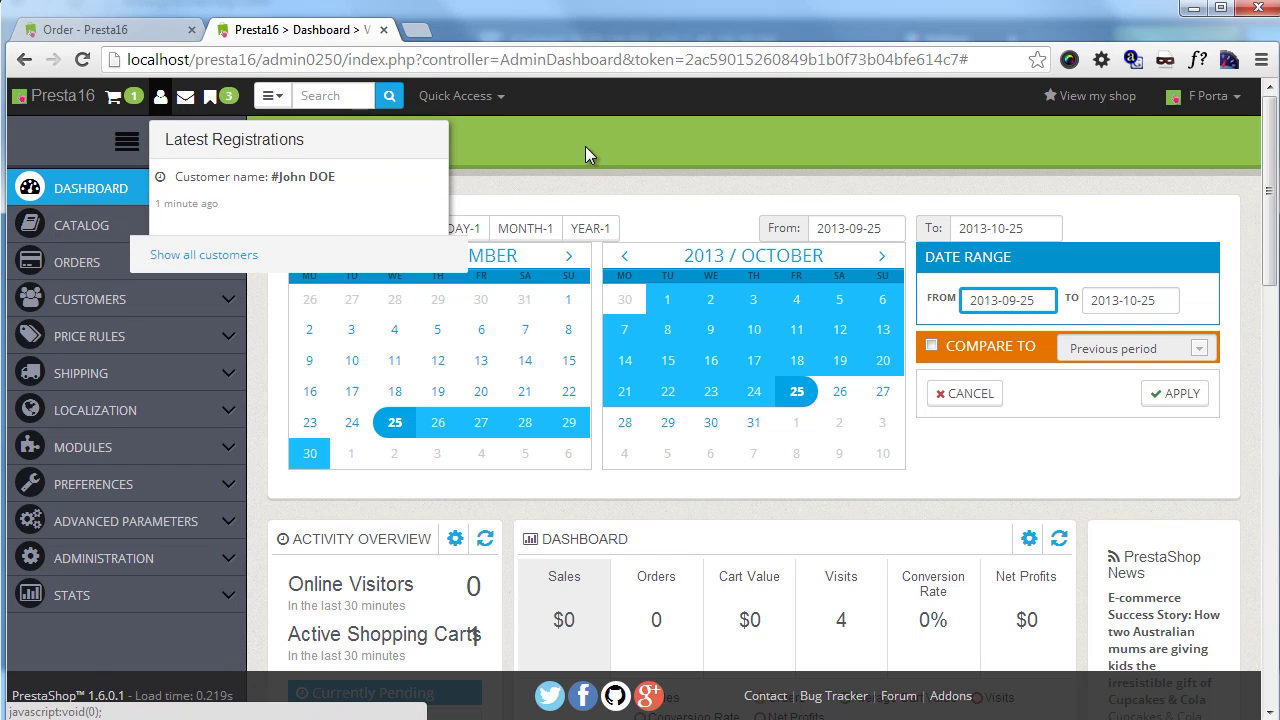
pyautogui.click(170, 100)
pyautogui.click(128, 97)
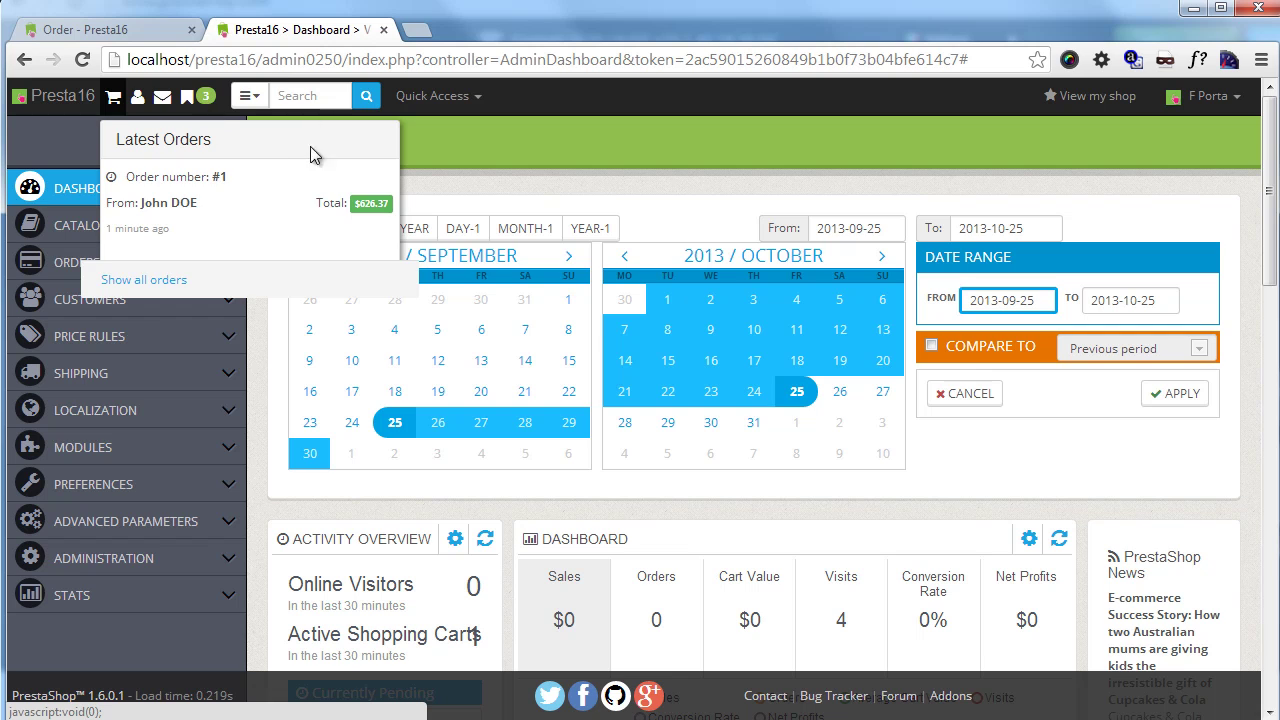
pyautogui.click(508, 140)
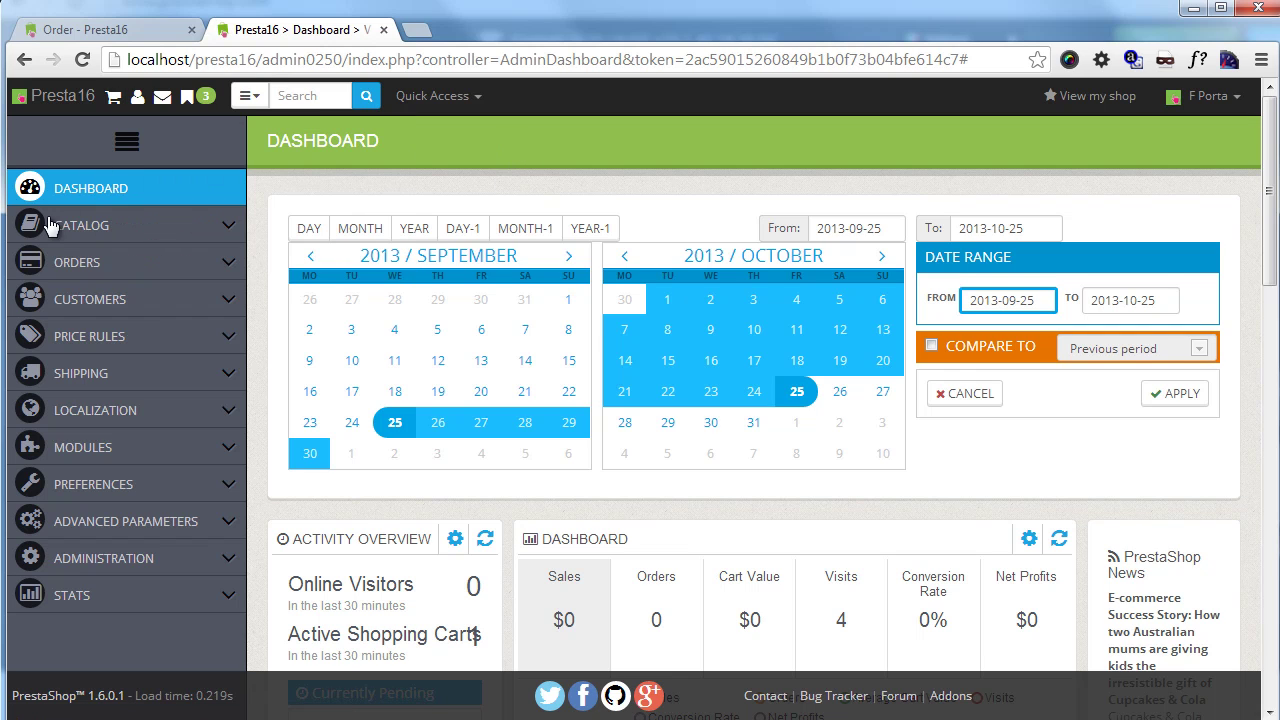
# Open the iPod Nano from the catalog's product list for editing and show its SEO settings.
pyautogui.click(133, 232)
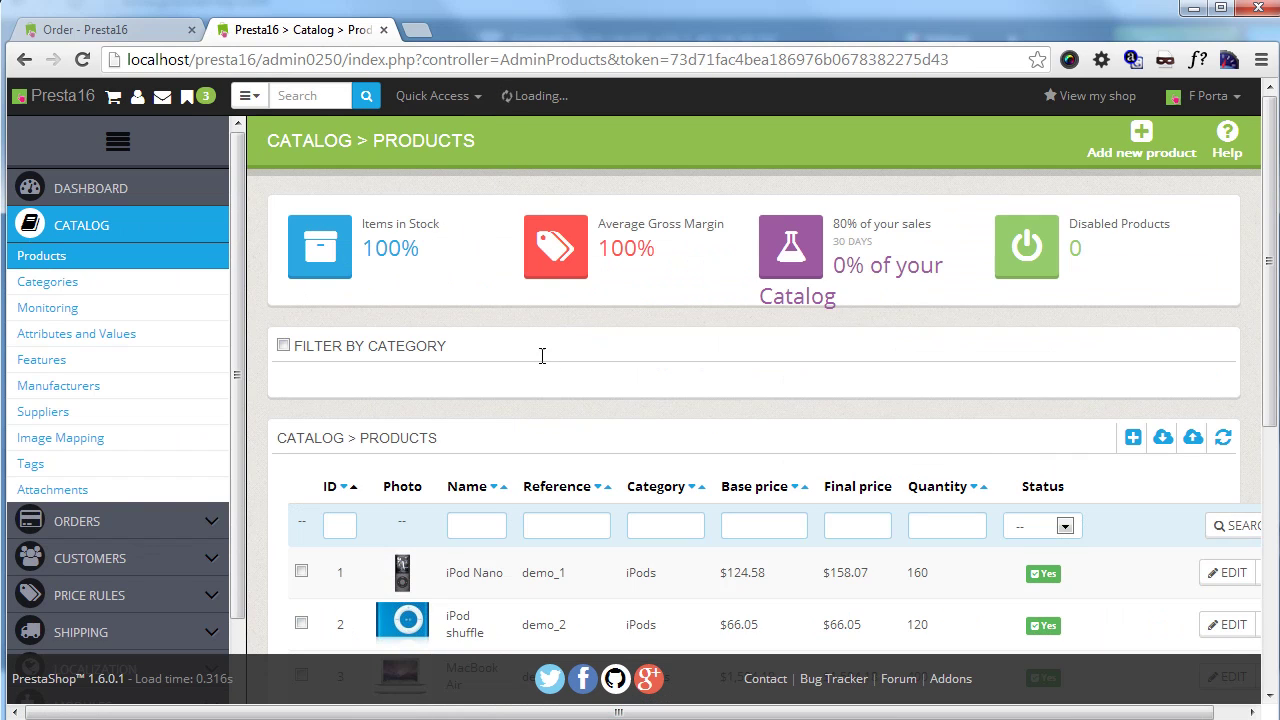
pyautogui.click(491, 404)
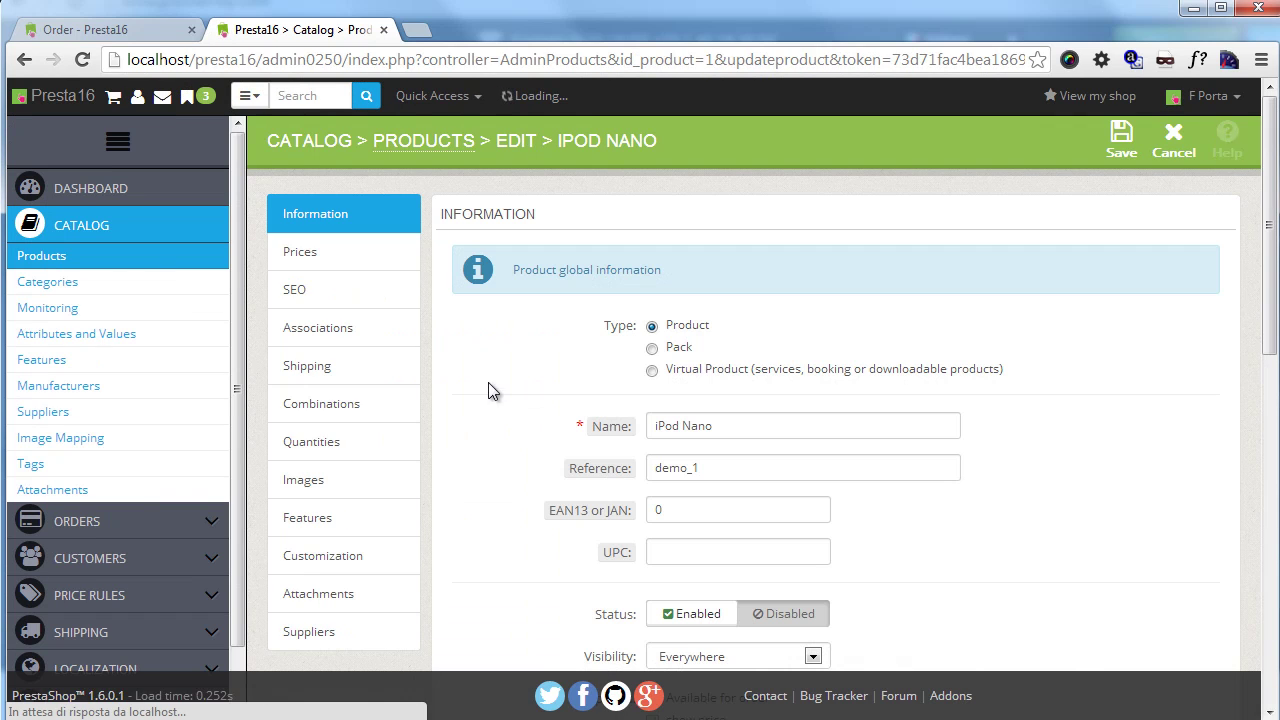
pyautogui.click(350, 293)
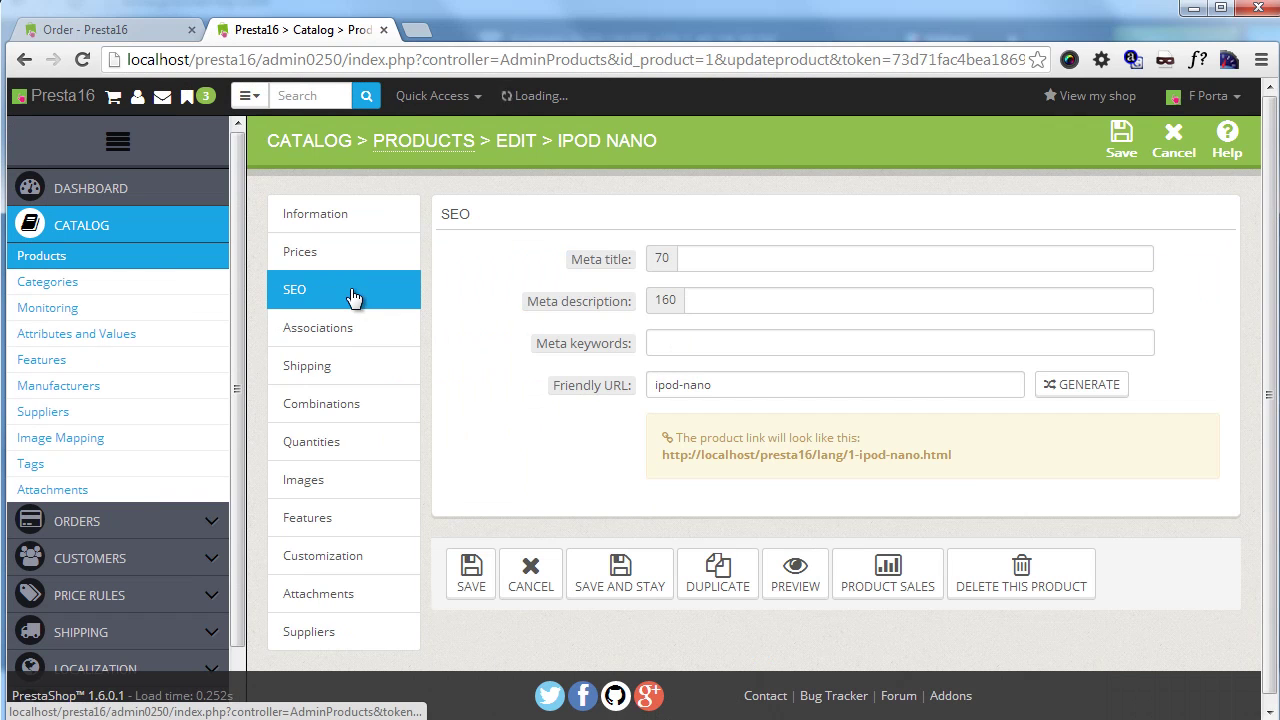
# Test the Meta title's character counter by filling the field past 70 characters with placeholder text, and clear the field.
pyautogui.click(700, 262)
pyautogui.write('vcvxc')
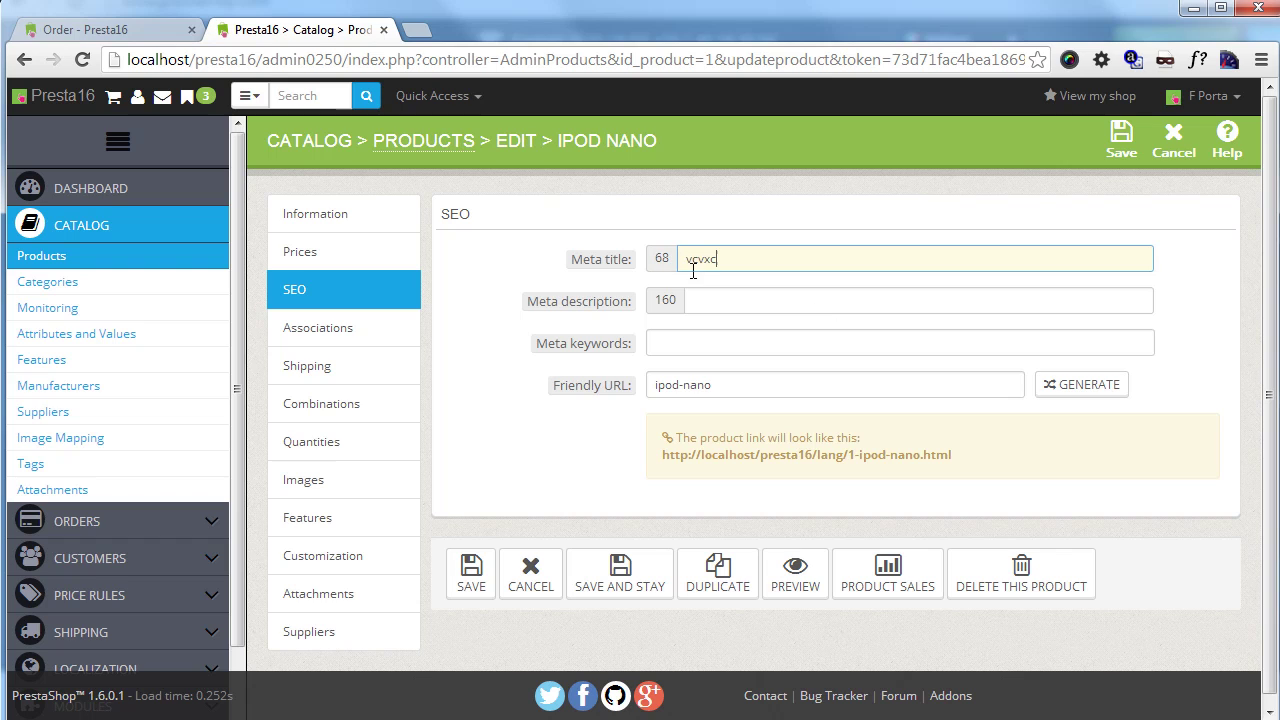
pyautogui.write('xcvccccccccccccccccccccccccccccccccccccccccccccccxccccccccccccc')
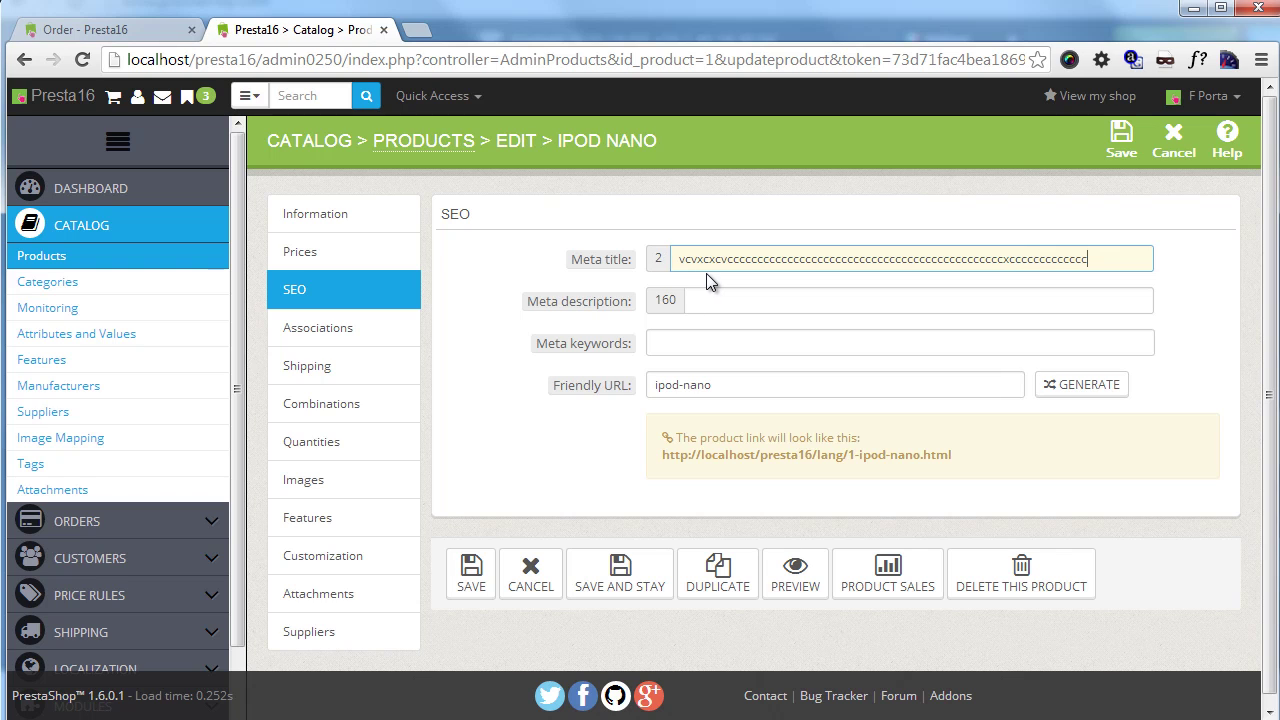
pyautogui.write('ccc')
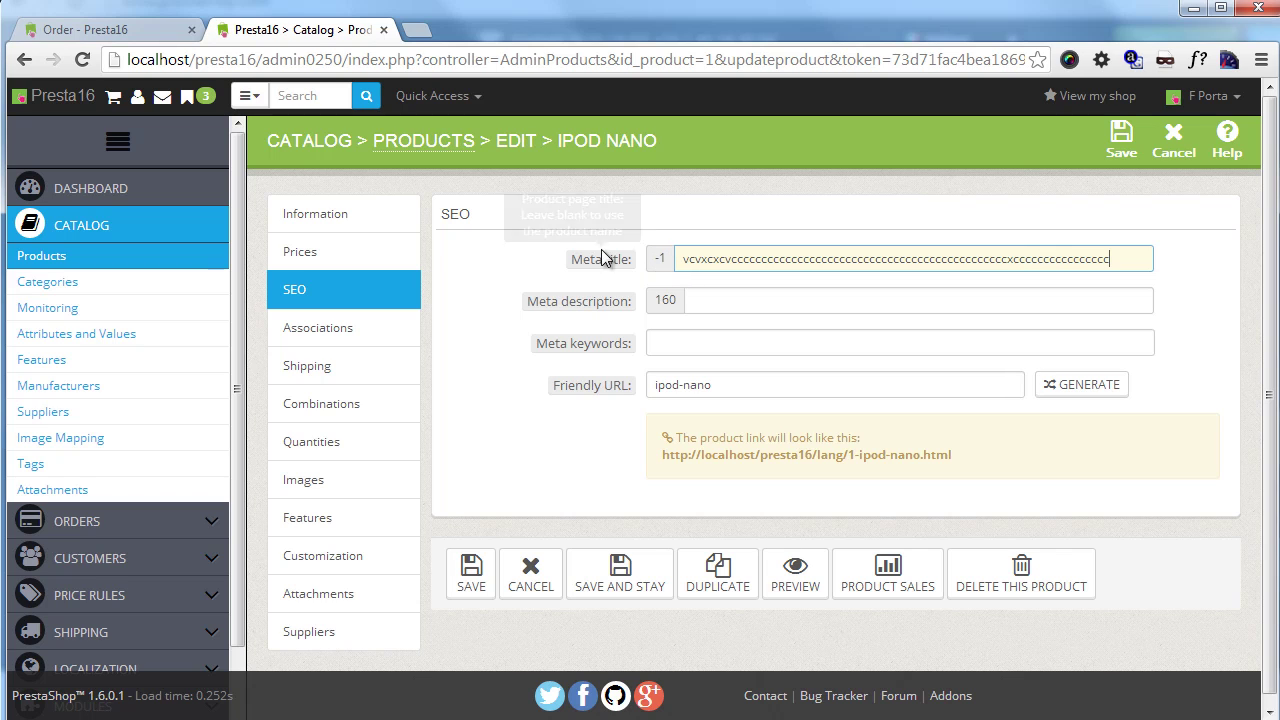
pyautogui.press('BackSpace')
pyautogui.press('BackSpace')
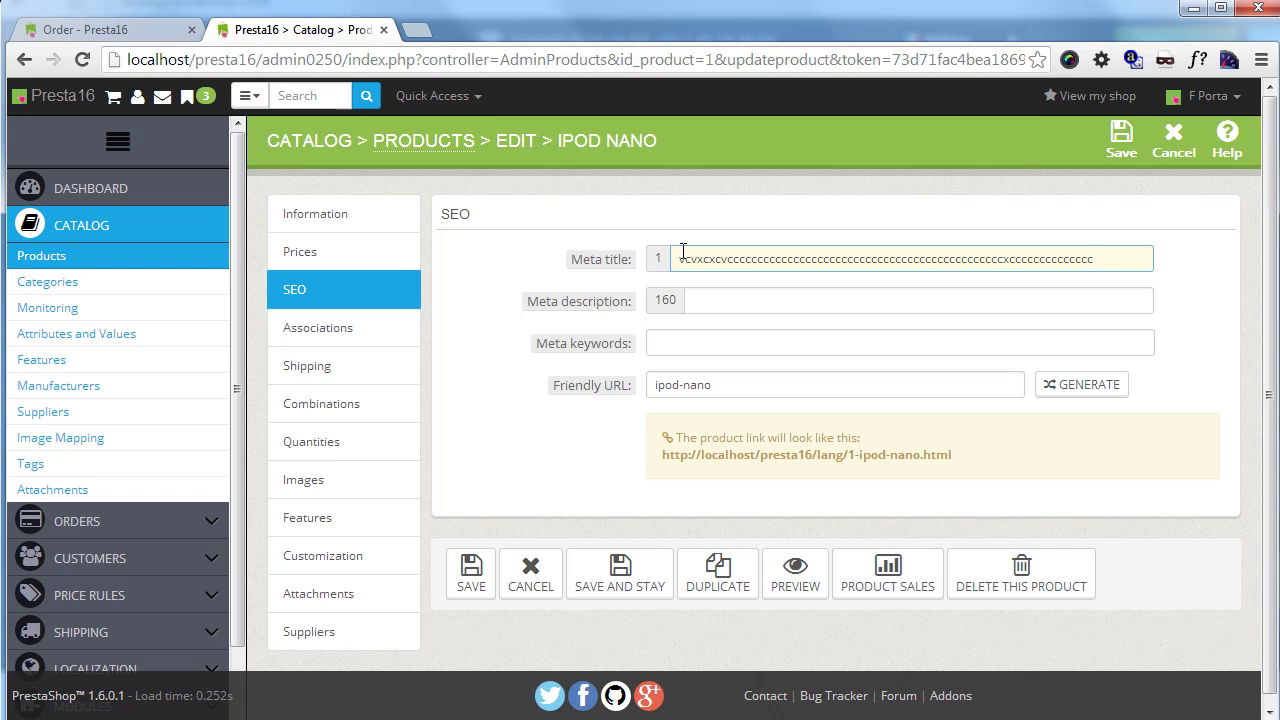
pyautogui.press('BackSpace')
pyautogui.hotkey('ctrl', 'a')
pyautogui.press('BackSpace')
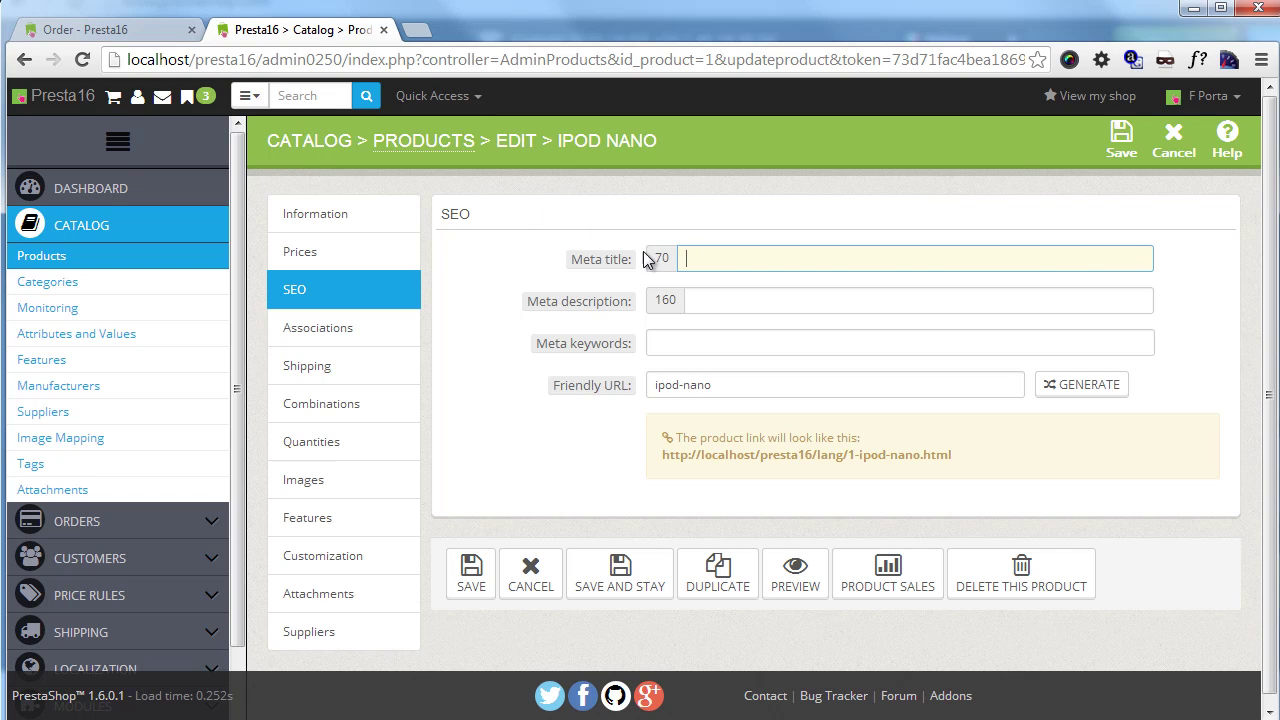